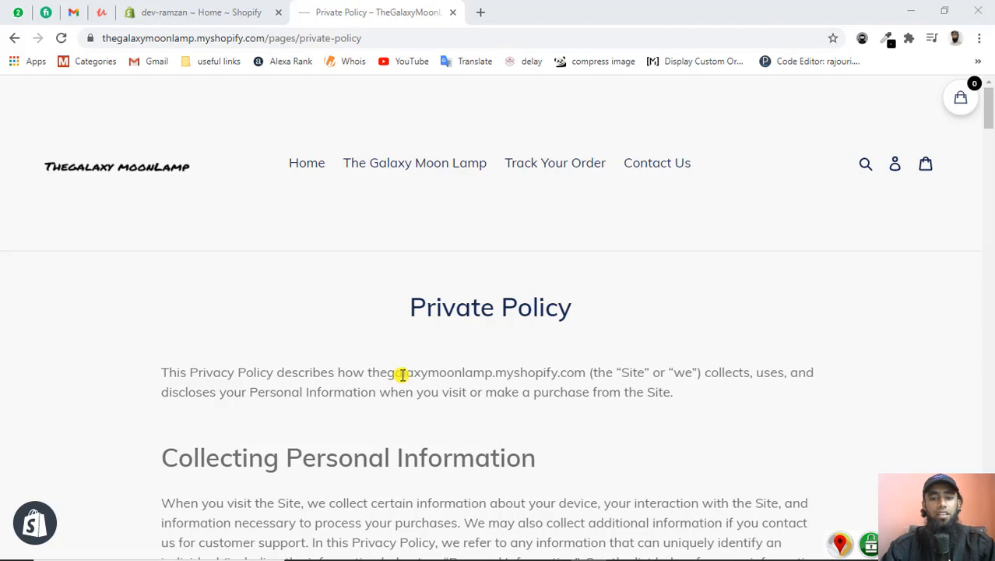
# Examine the published privacy policy page for unfilled bracketed placeholders in the Device information and Order information sections
pyautogui.click(490, 366)
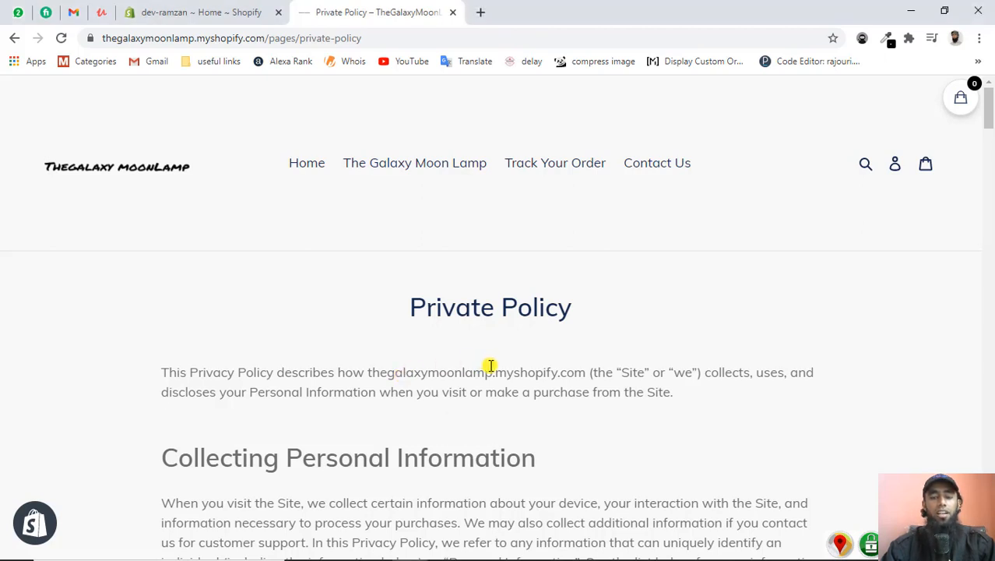
pyautogui.scroll(-5, 490, 366)
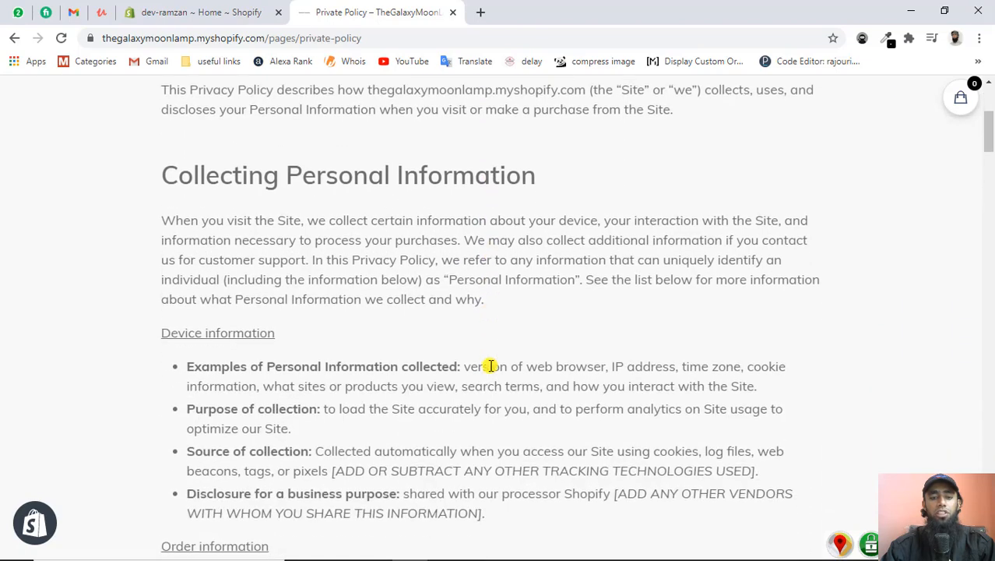
pyautogui.scroll(-1, 491, 366)
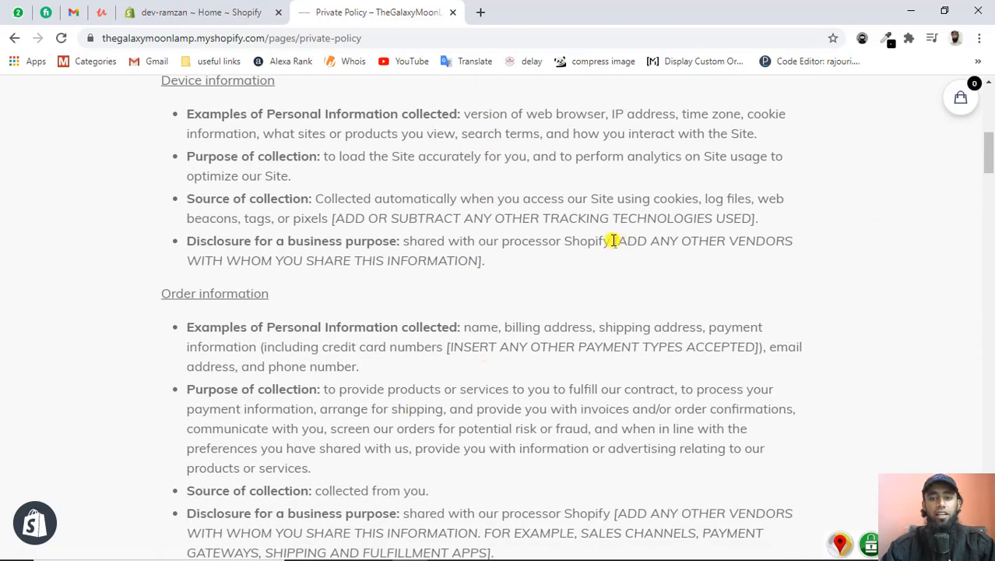
pyautogui.moveTo(613, 241); pyautogui.dragTo(620, 267)
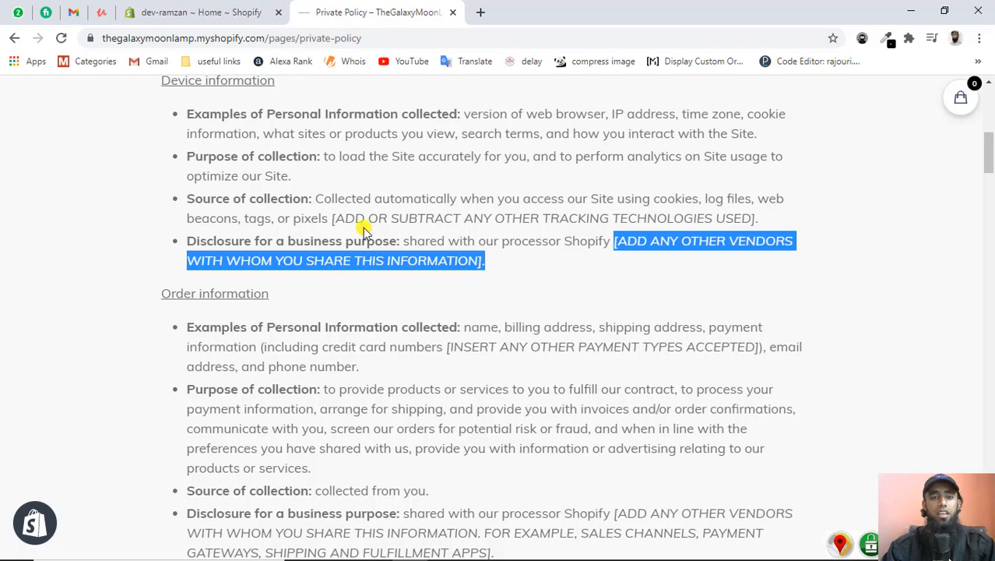
pyautogui.moveTo(332, 218); pyautogui.dragTo(761, 221)
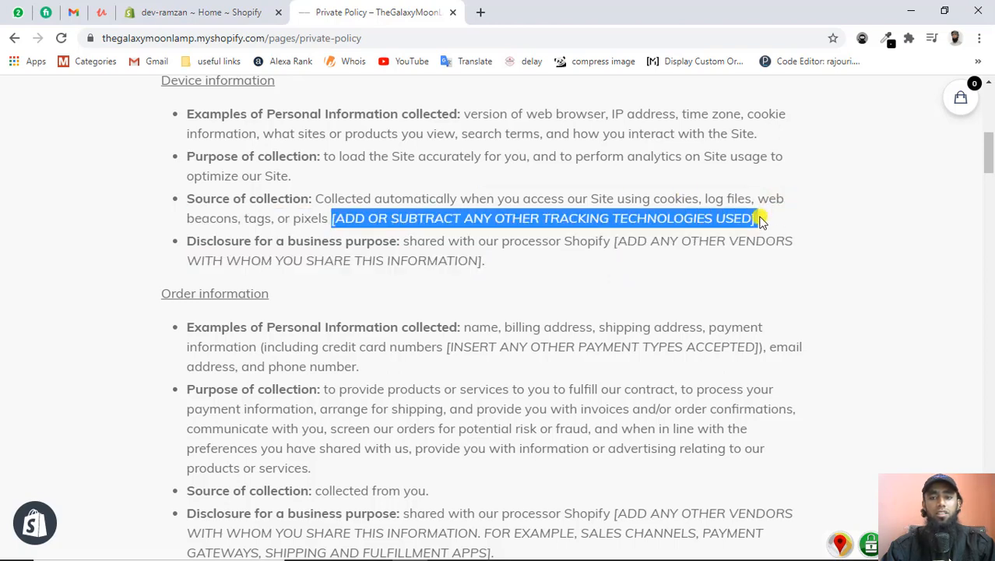
pyautogui.scroll(-3, 762, 221)
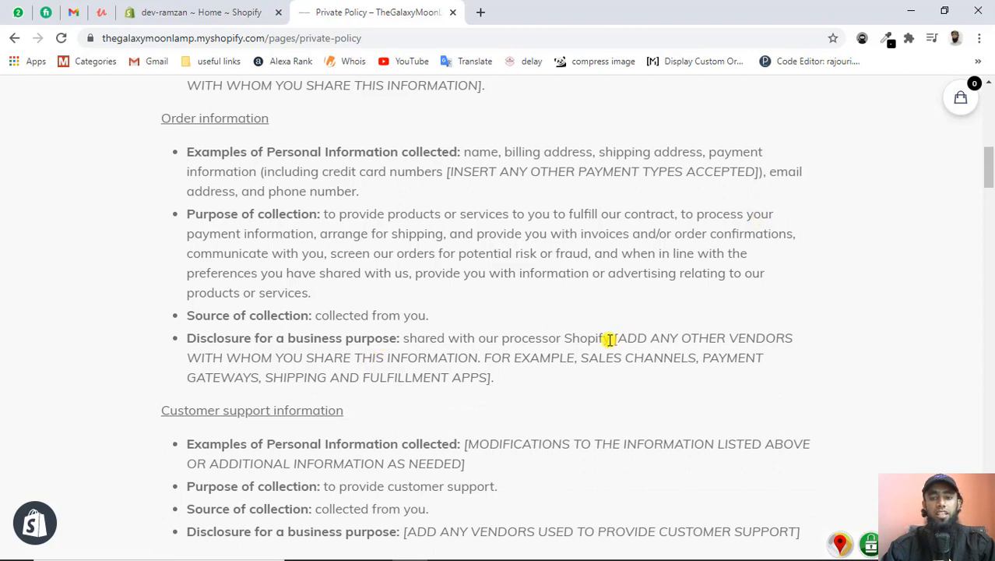
pyautogui.moveTo(612, 338); pyautogui.dragTo(619, 379)
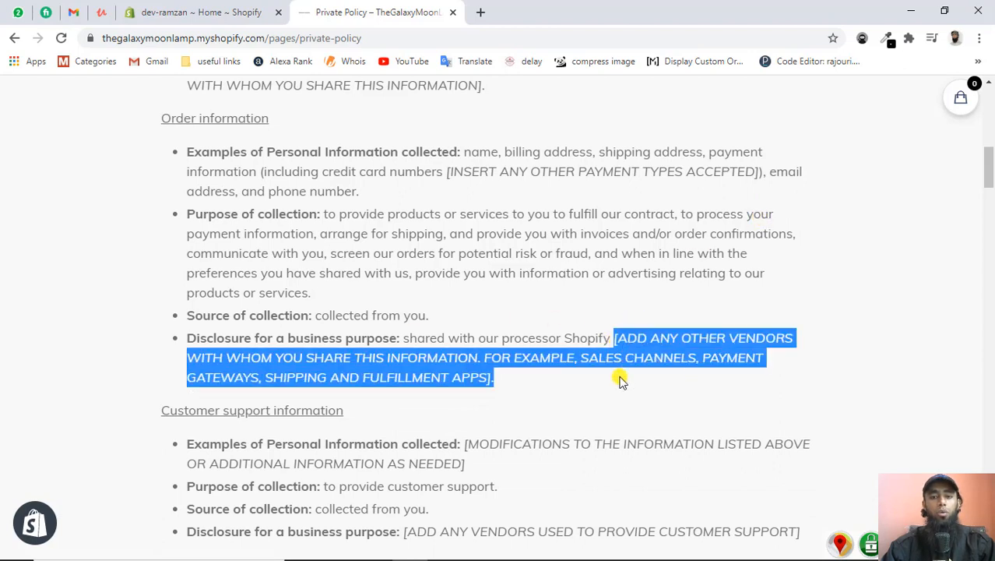
pyautogui.click(619, 379)
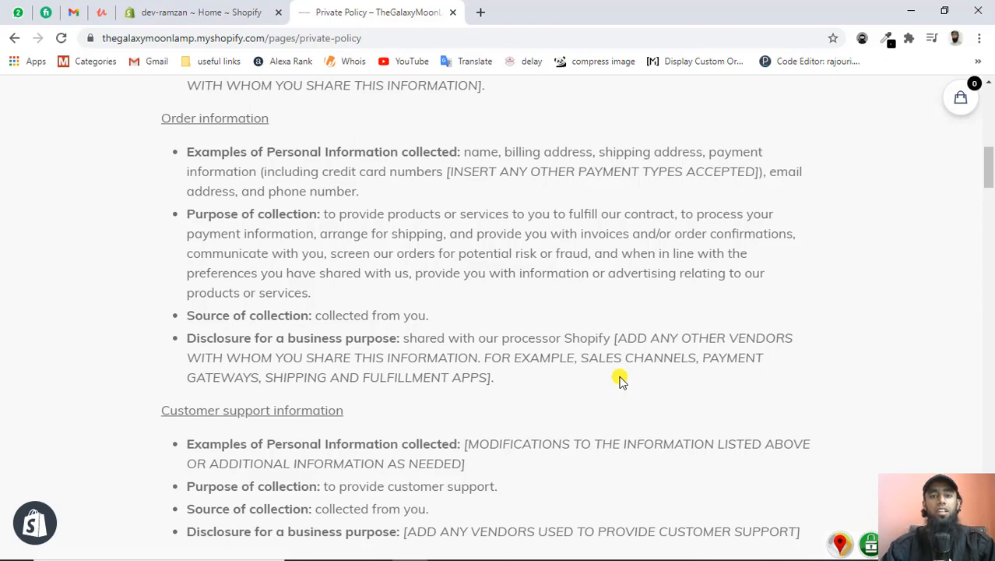
pyautogui.scroll(10, 620, 380)
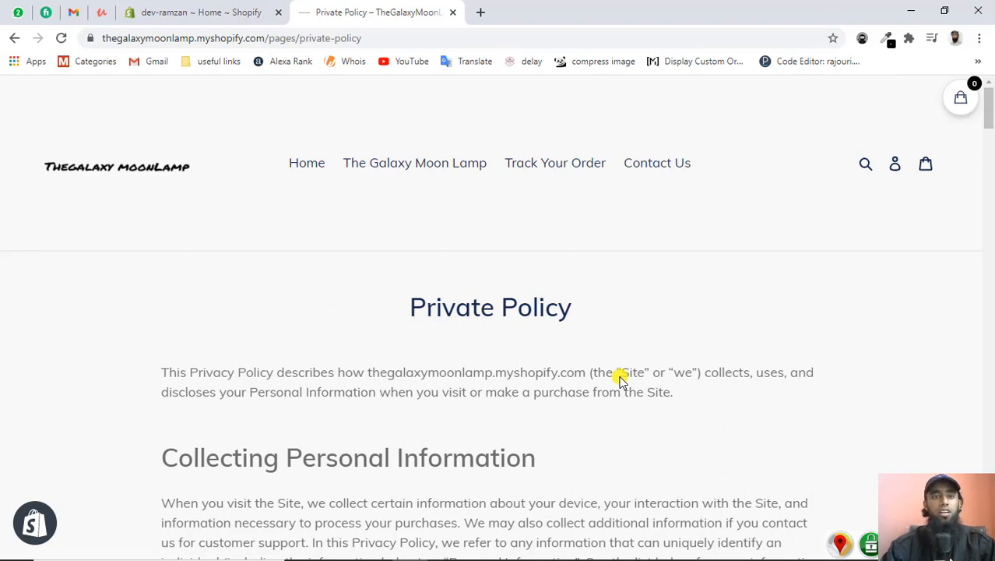
# Switch to the Shopify store admin and open the Legal settings
pyautogui.click(207, 9)
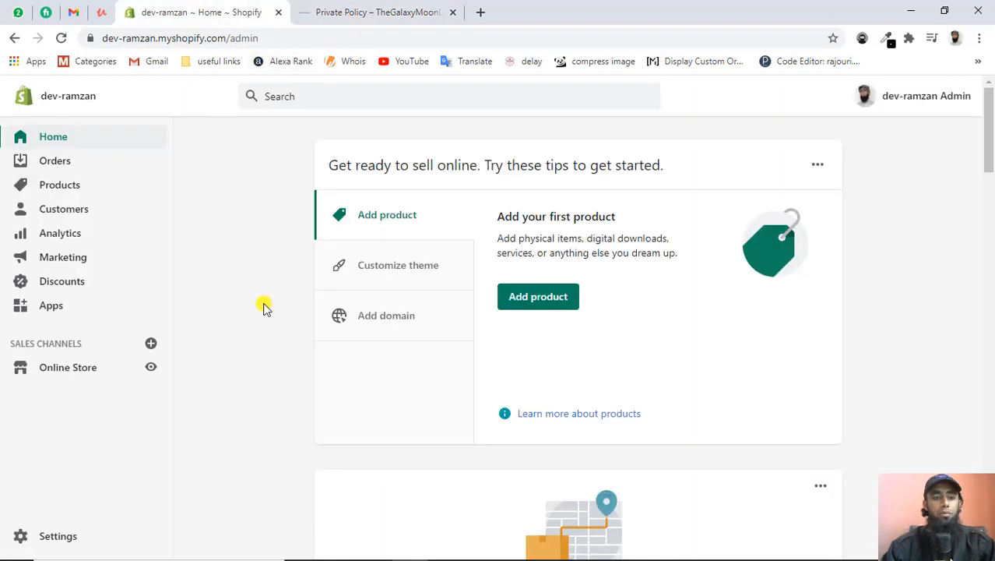
pyautogui.click(52, 537)
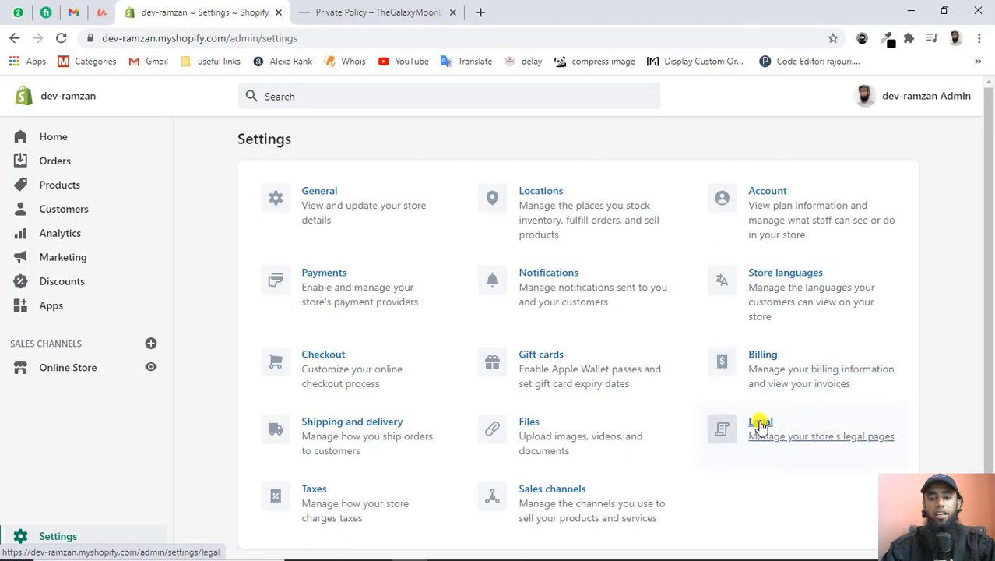
pyautogui.click(763, 424)
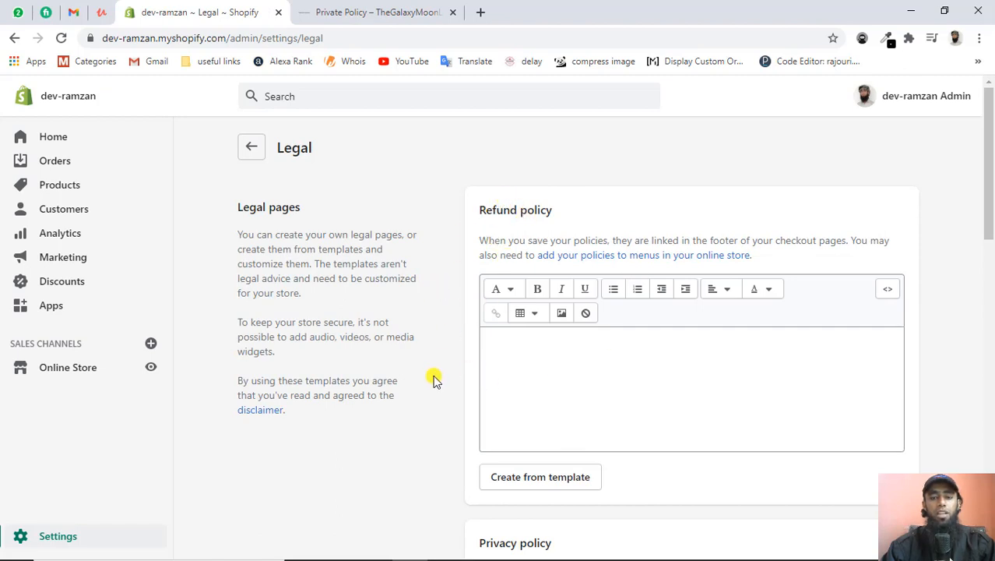
# Generate the refund policy text from Shopify's template
pyautogui.scroll(-4, 436, 366)
pyautogui.scroll(-4, 412, 478)
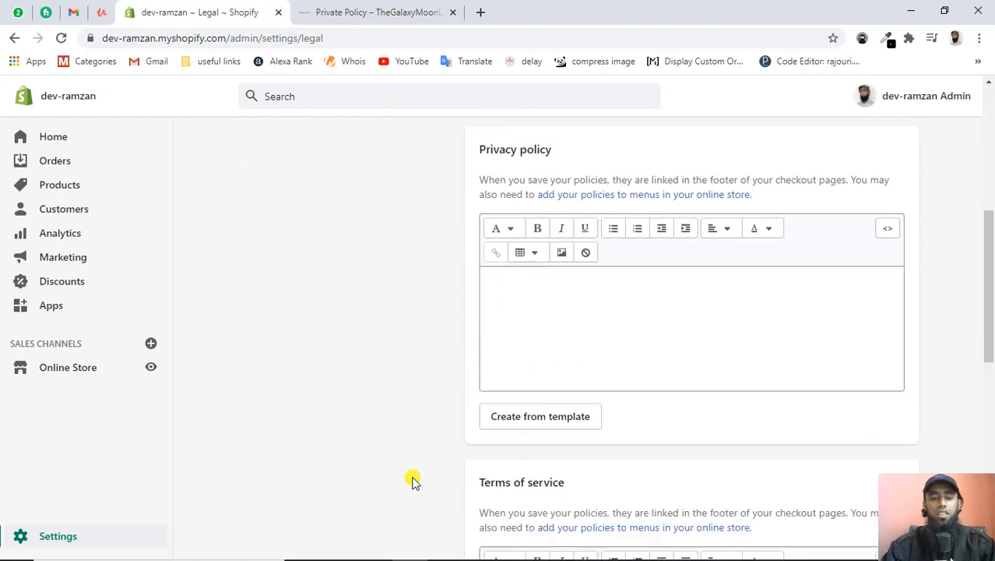
pyautogui.scroll(-4, 513, 329)
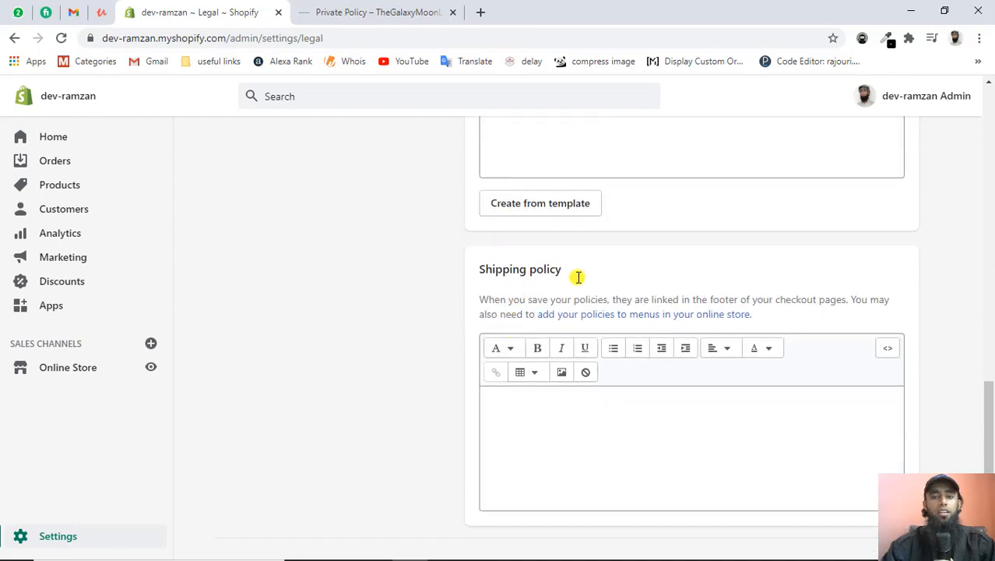
pyautogui.scroll(10, 578, 277)
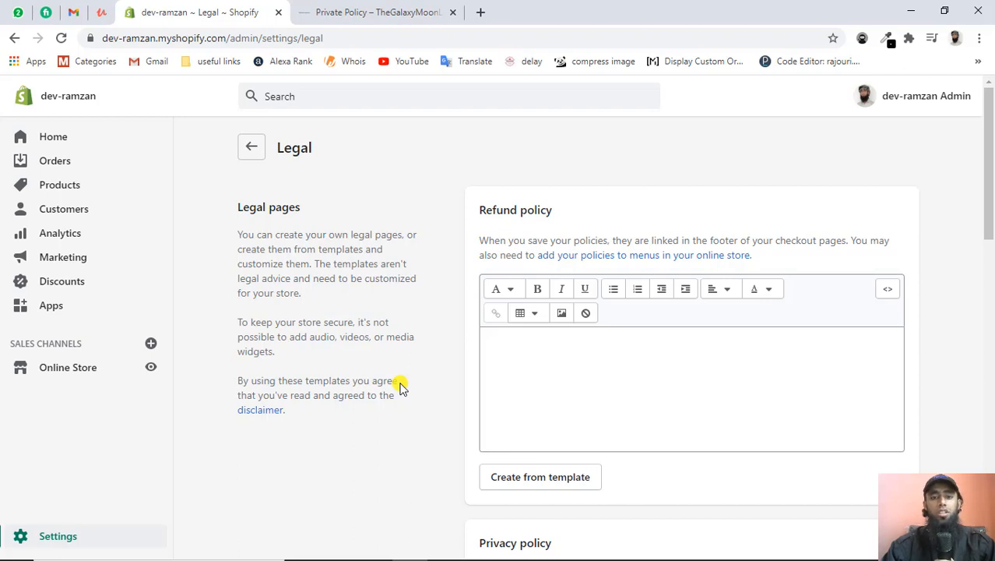
pyautogui.click(529, 477)
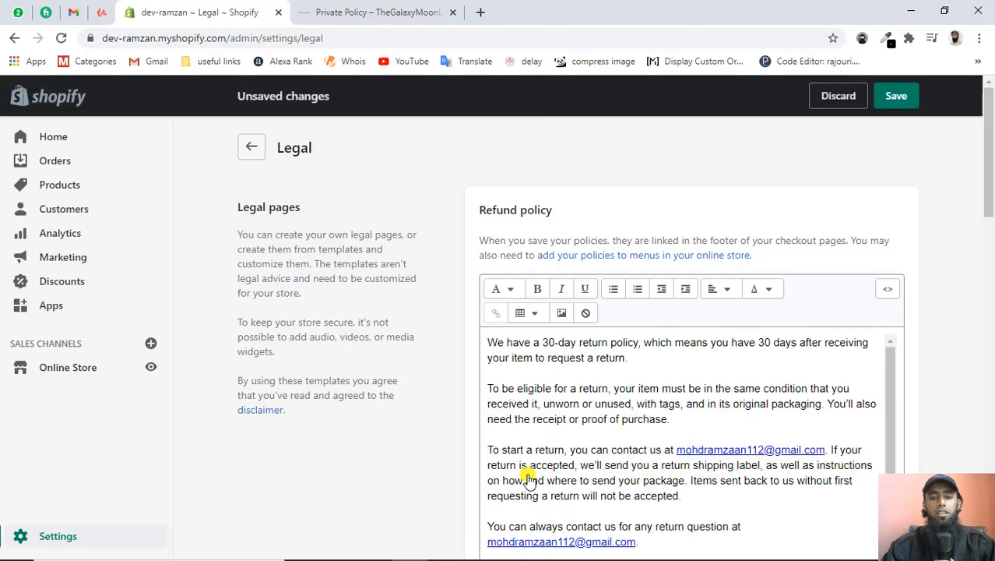
# Review the generated refund policy, checking the return period, contact e-mail, damages, non-returnable items, exchanges and refunds sections
pyautogui.scroll(-3, 404, 422)
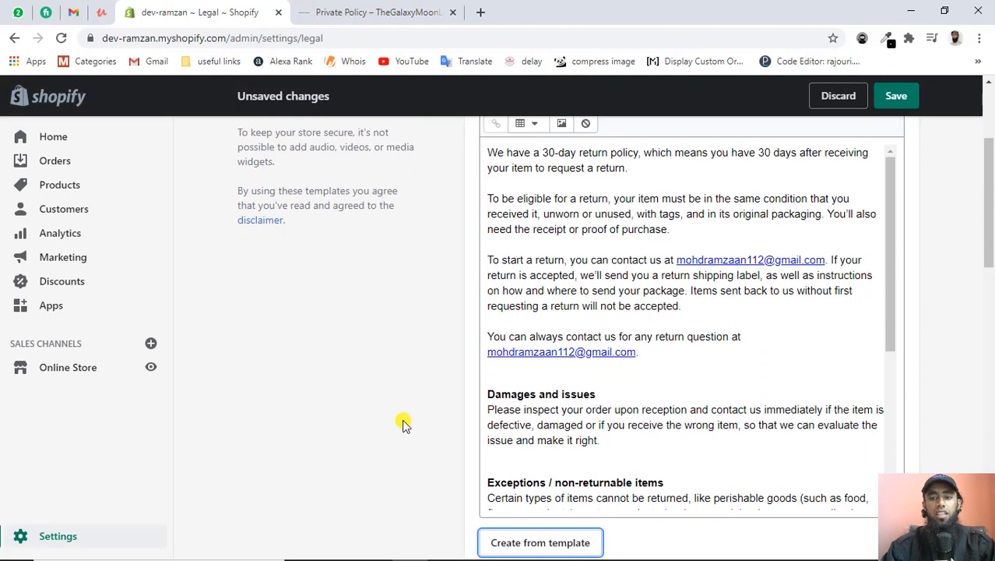
pyautogui.scroll(1, 403, 422)
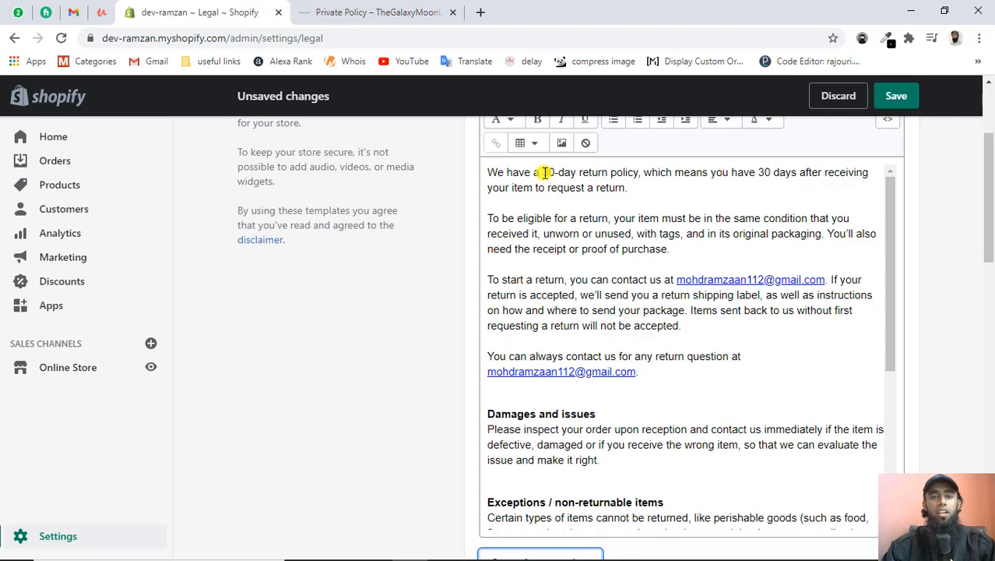
pyautogui.moveTo(543, 172); pyautogui.dragTo(572, 173)
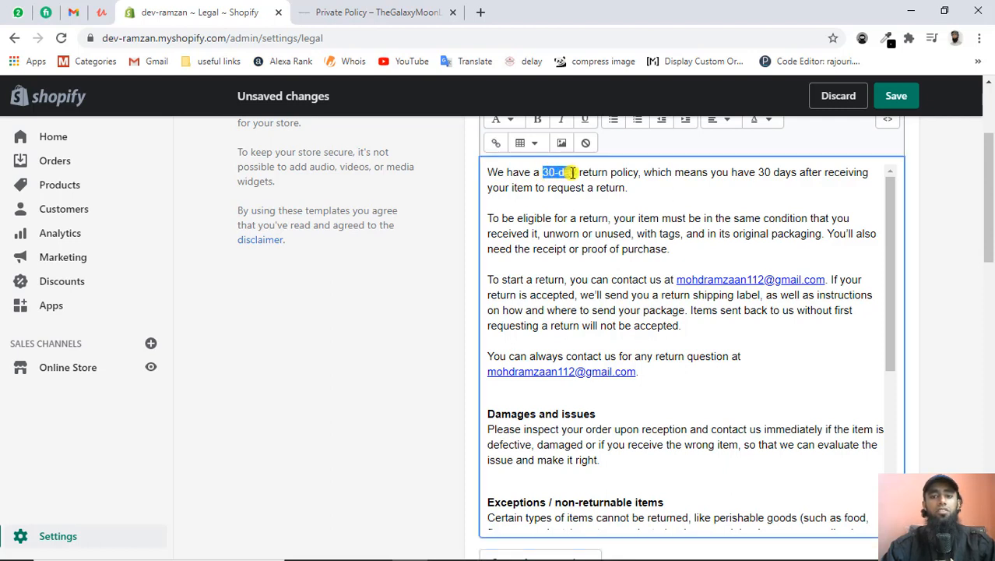
pyautogui.click(573, 173)
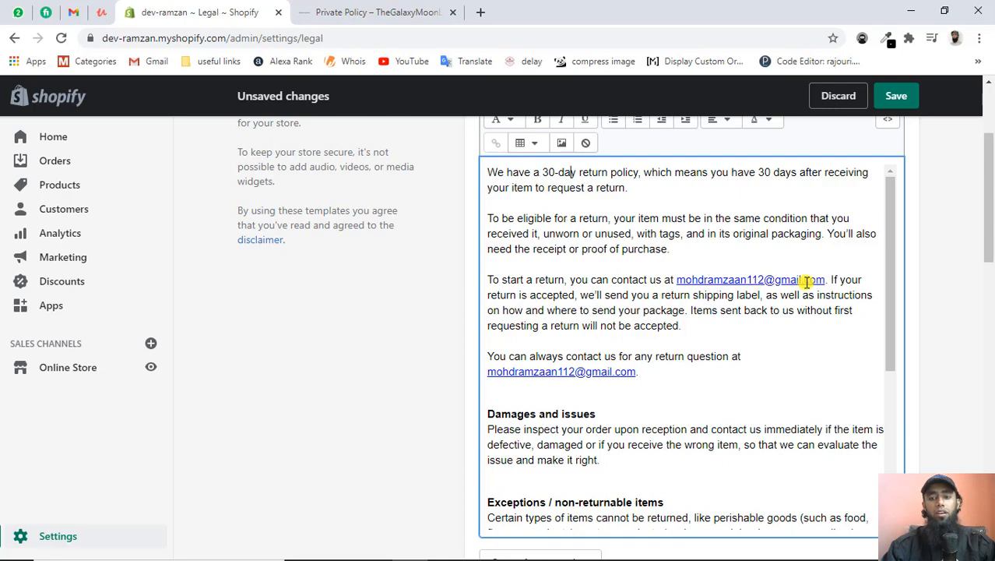
pyautogui.scroll(-3, 566, 393)
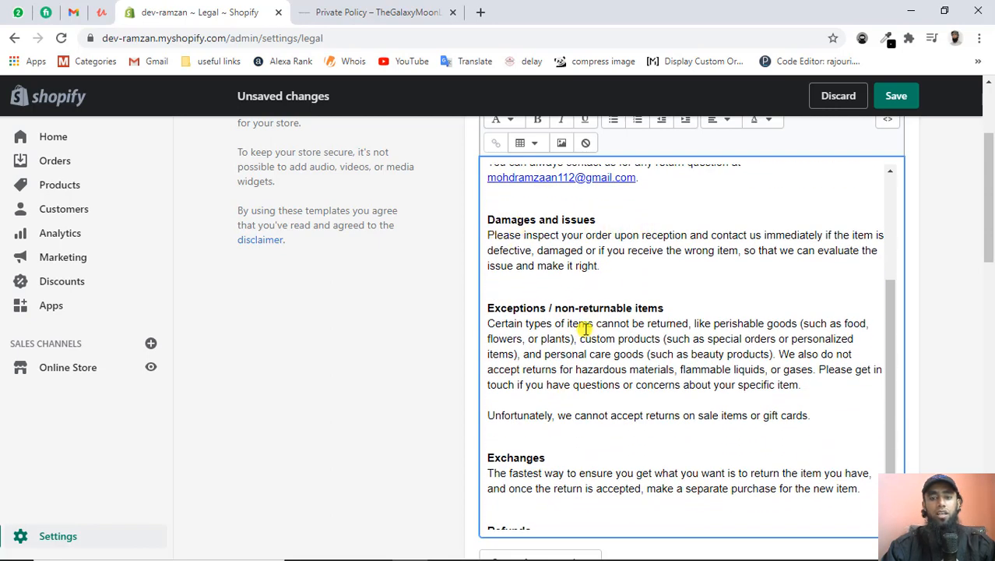
pyautogui.scroll(-1, 578, 338)
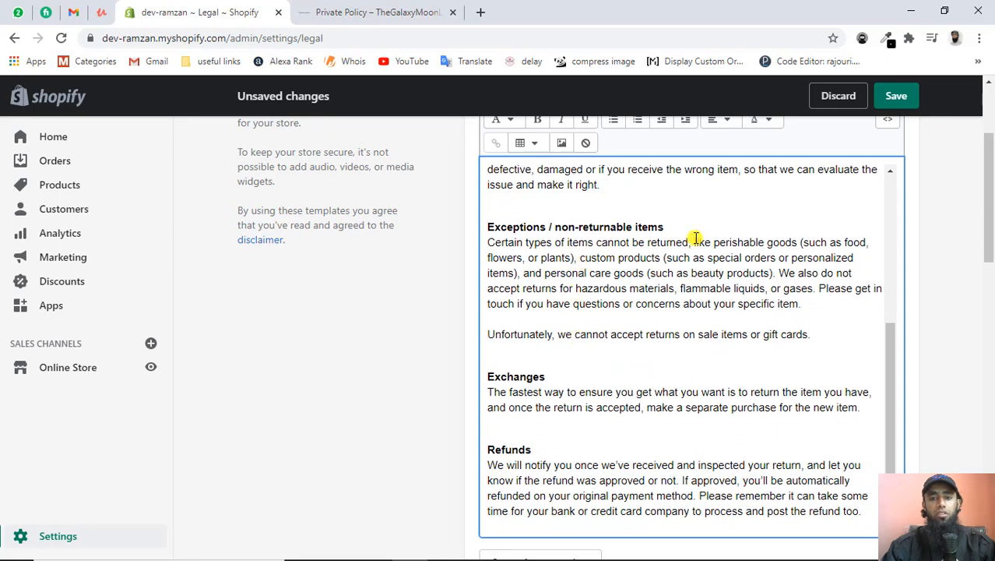
pyautogui.scroll(-4, 635, 335)
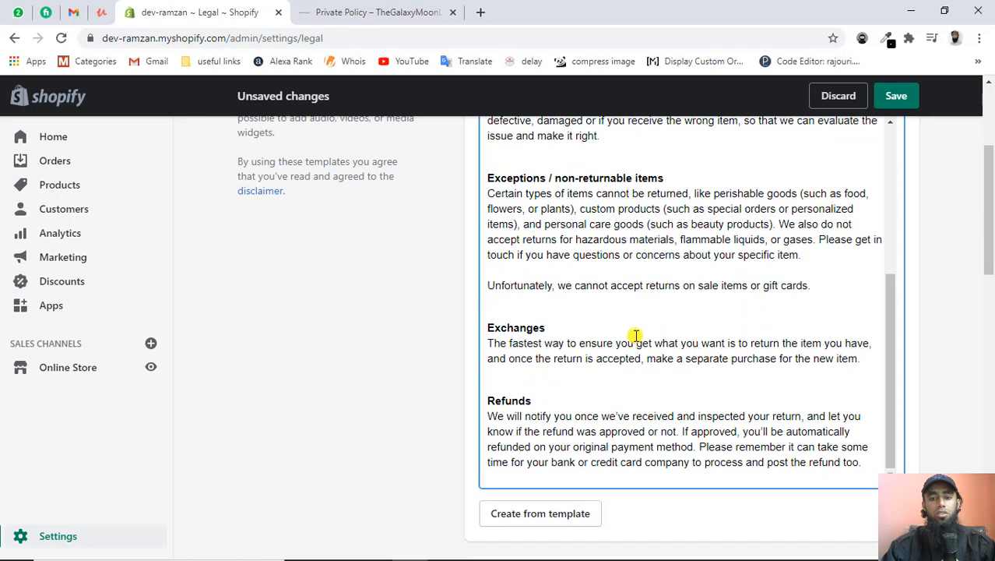
pyautogui.scroll(-5, 636, 335)
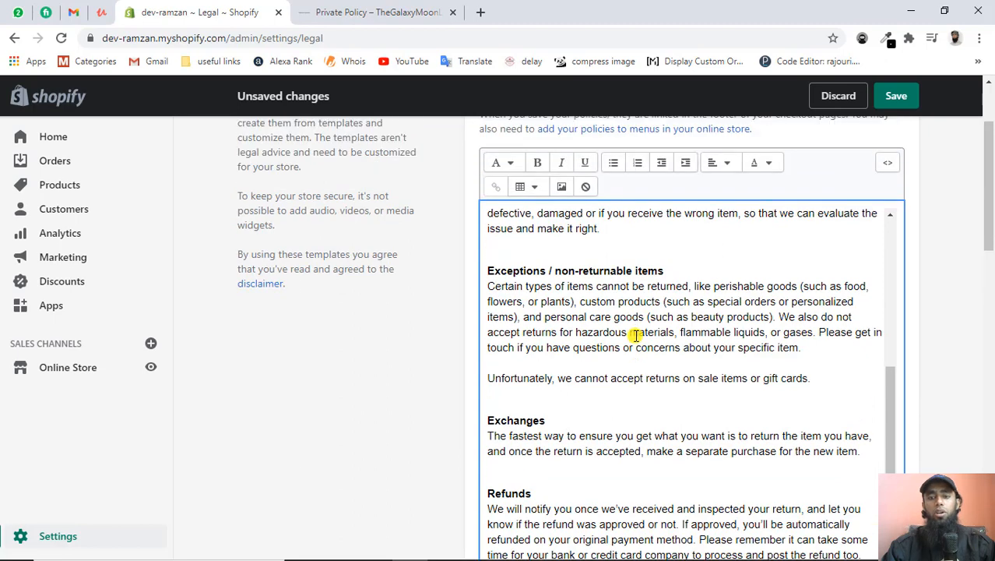
pyautogui.scroll(3, 635, 335)
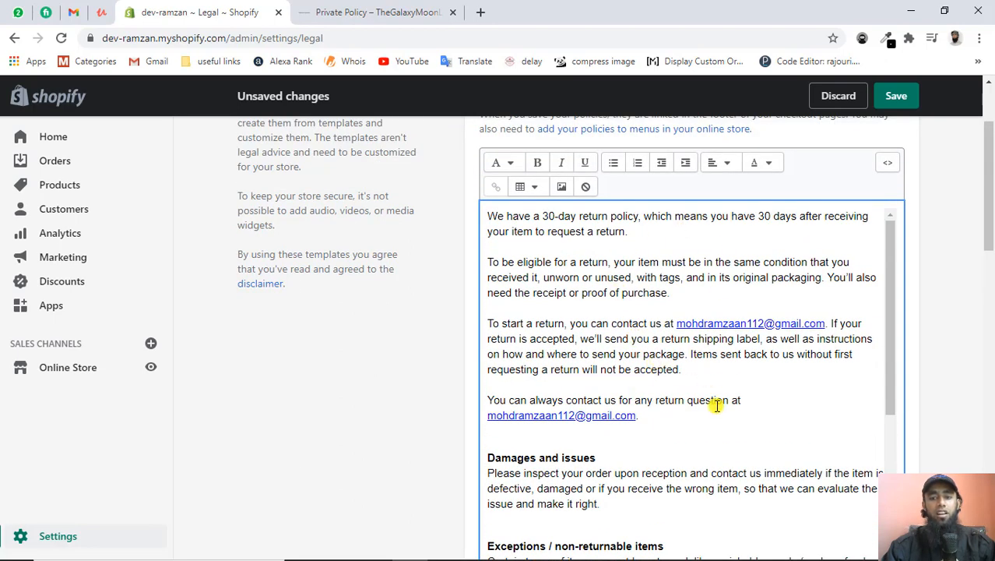
pyautogui.scroll(-3, 715, 404)
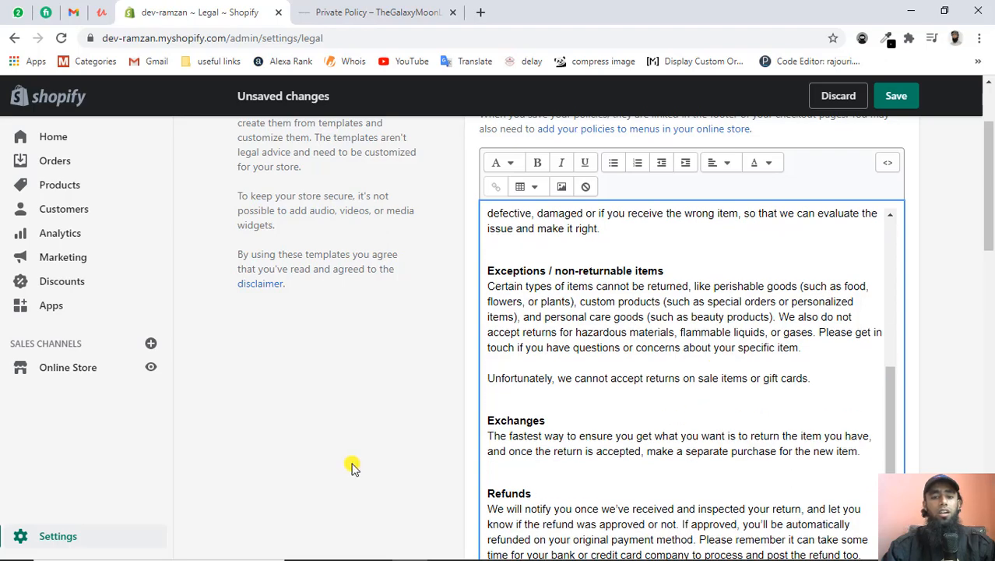
pyautogui.scroll(-4, 352, 467)
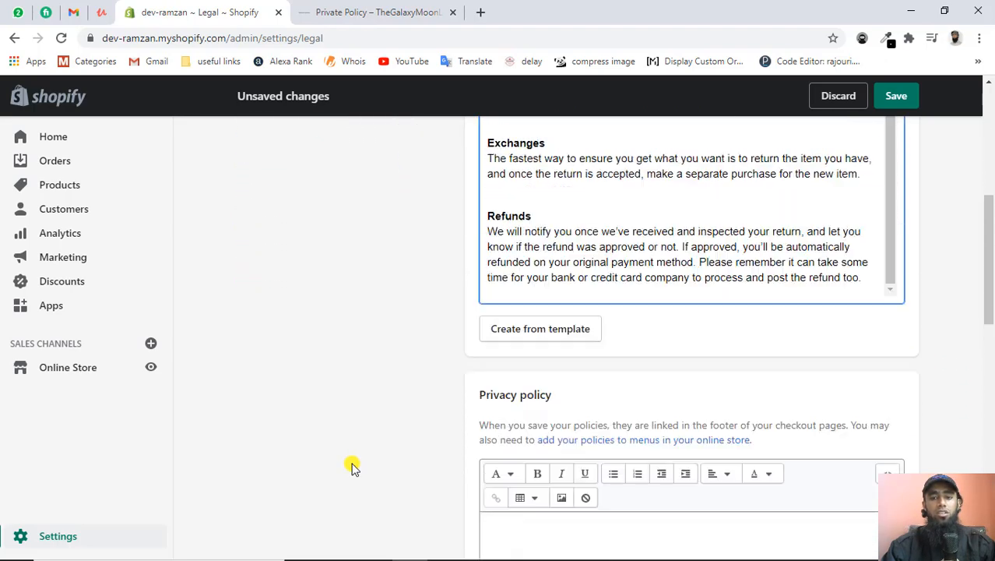
pyautogui.scroll(4, 352, 468)
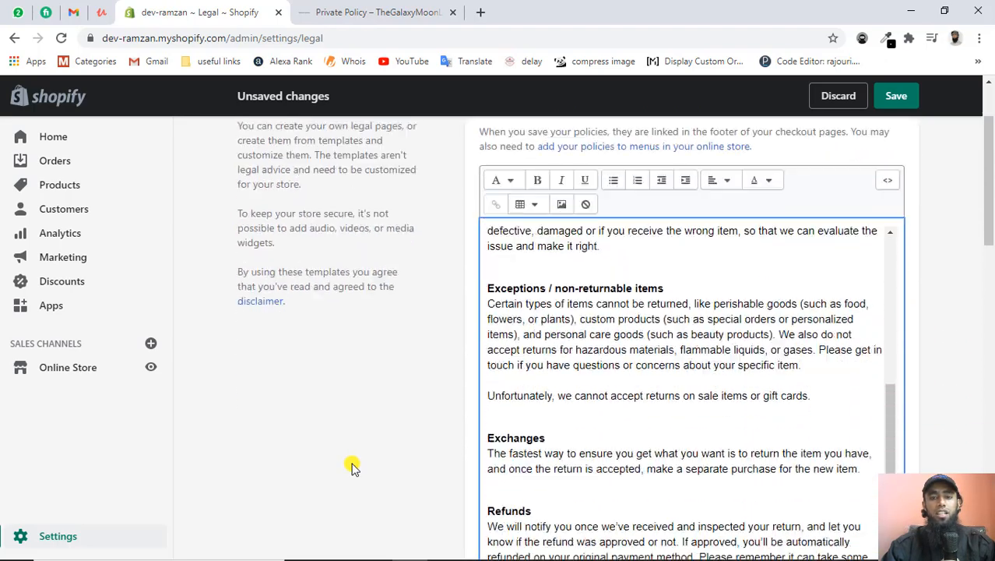
# Generate the privacy policy text from Shopify's template
pyautogui.scroll(-5, 357, 462)
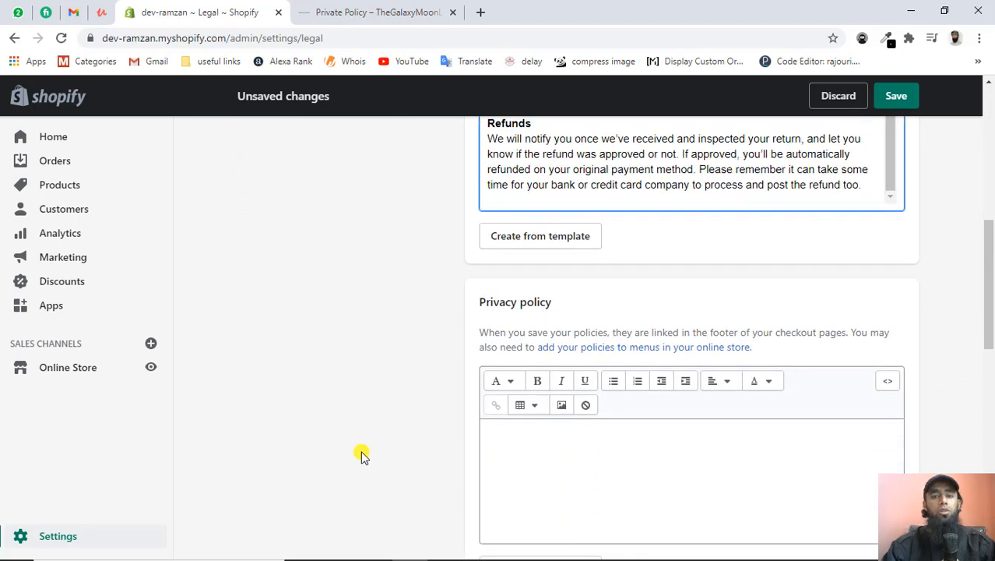
pyautogui.scroll(-2, 362, 456)
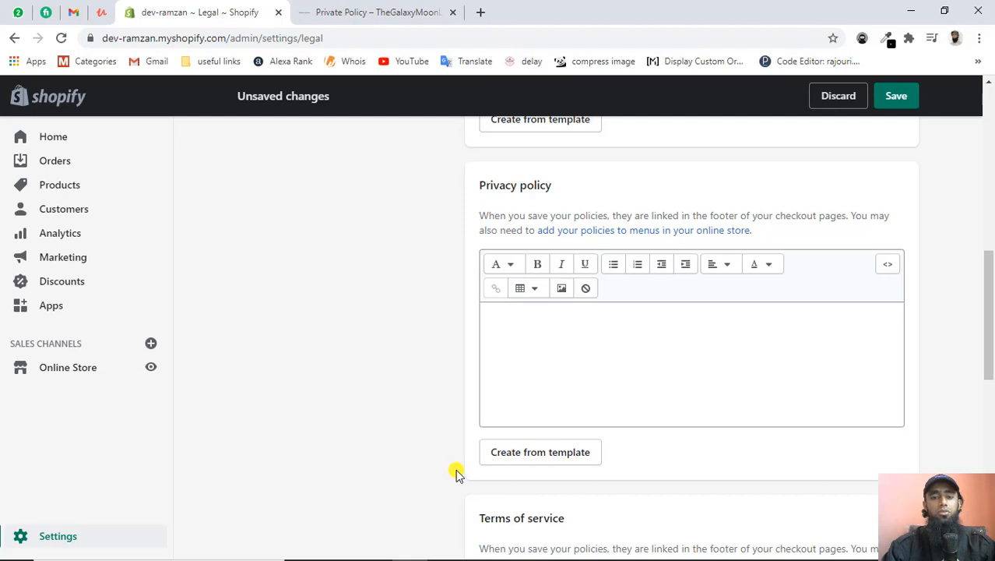
pyautogui.click(534, 455)
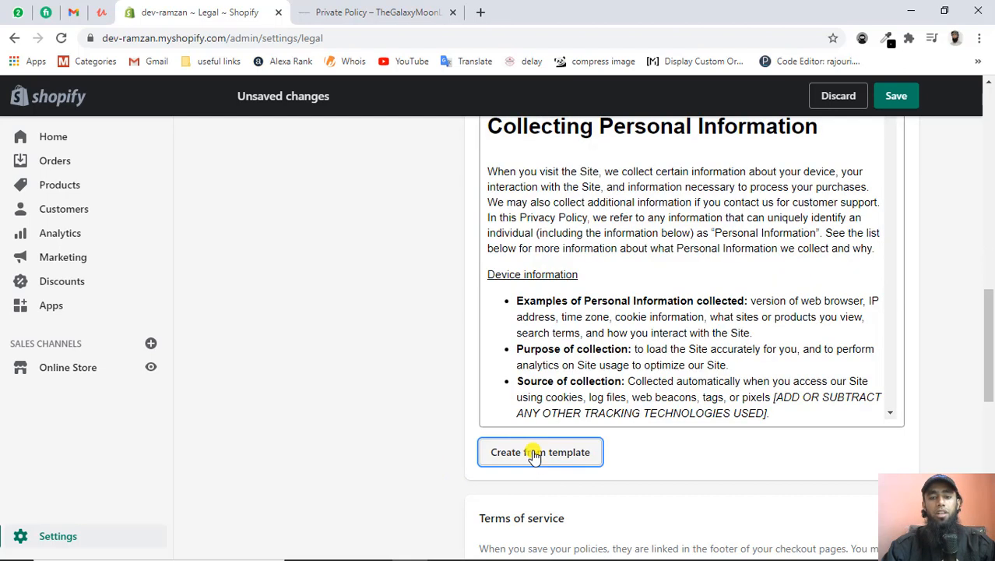
# Remove the tracking technologies and other vendors placeholders from the Device information section of the privacy policy
pyautogui.scroll(3, 538, 288)
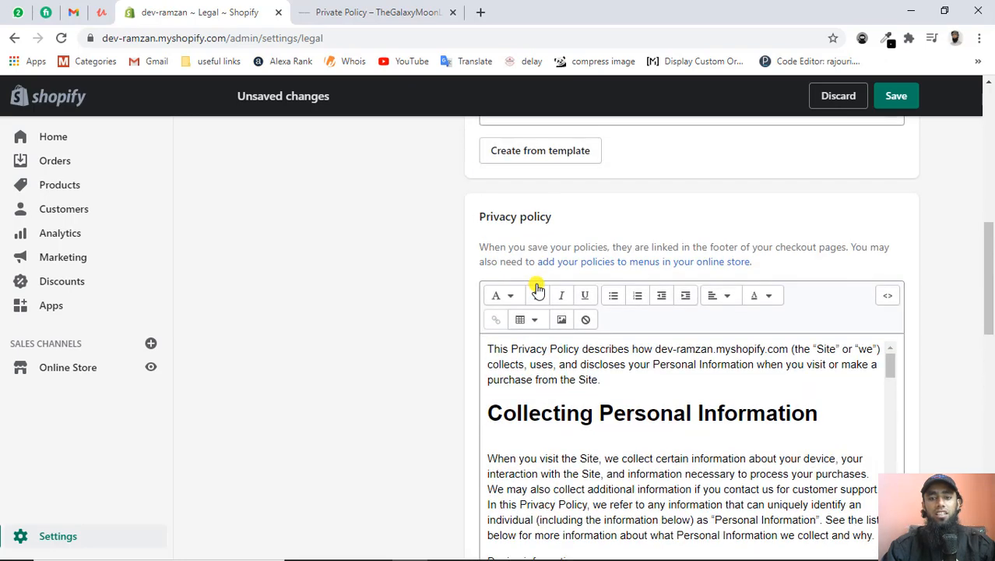
pyautogui.scroll(-2, 537, 288)
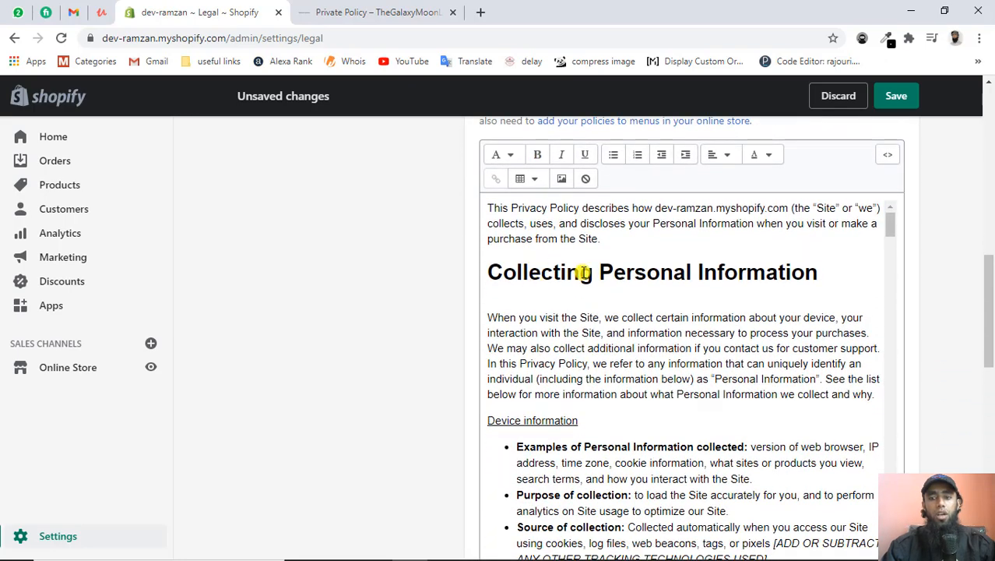
pyautogui.click(646, 253)
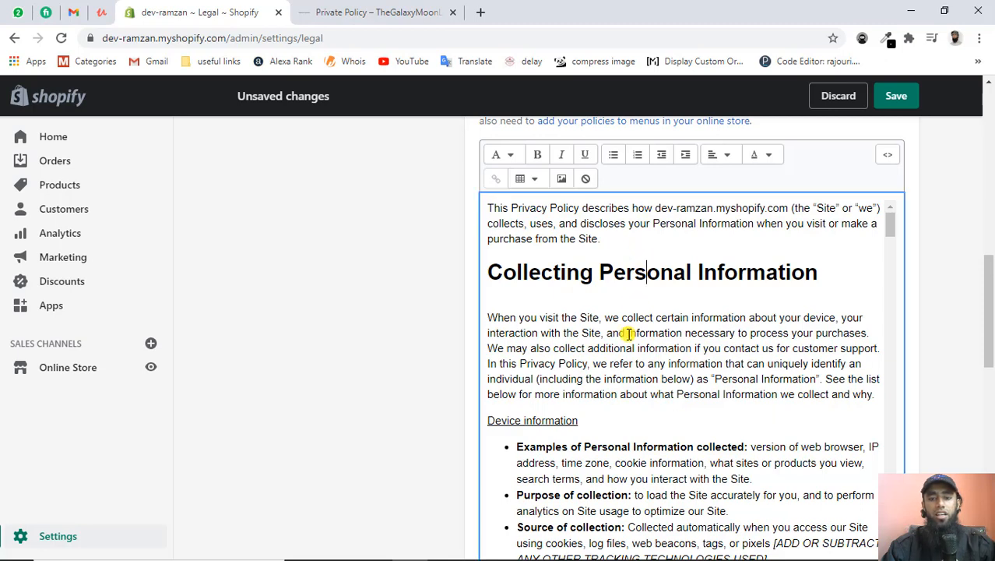
pyautogui.scroll(-3, 629, 332)
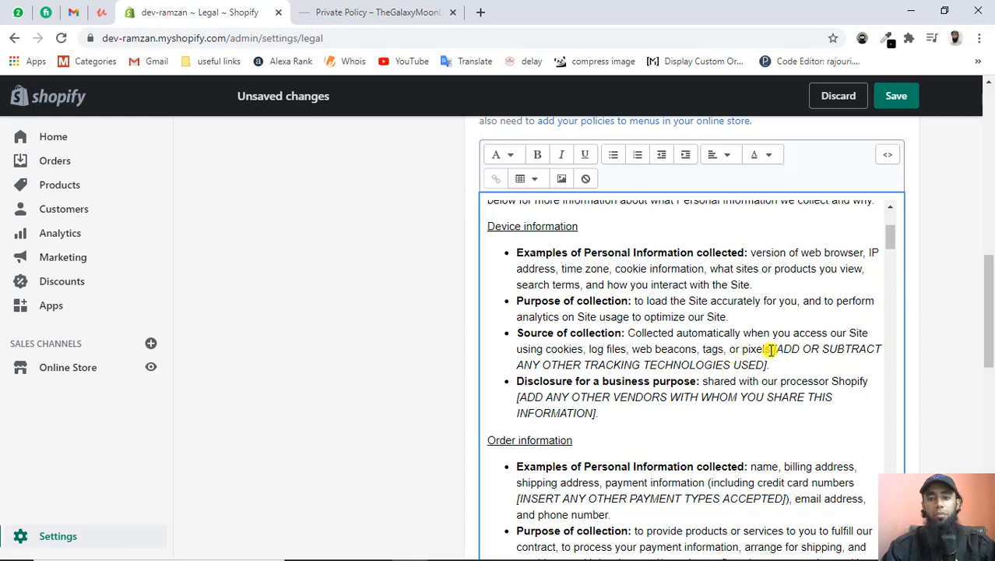
pyautogui.moveTo(774, 349); pyautogui.dragTo(776, 366)
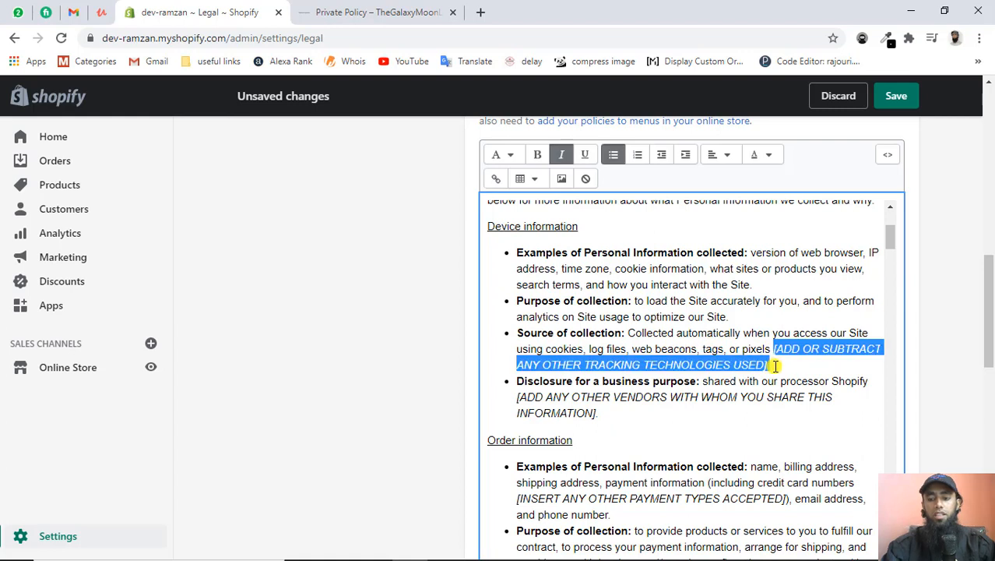
pyautogui.press('BackSpace')
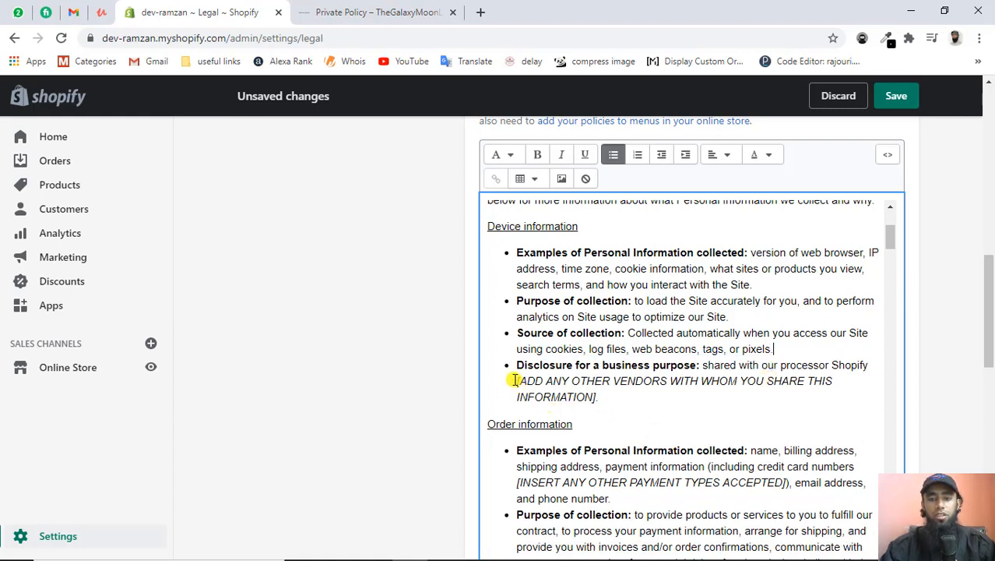
pyautogui.moveTo(515, 380); pyautogui.dragTo(605, 398)
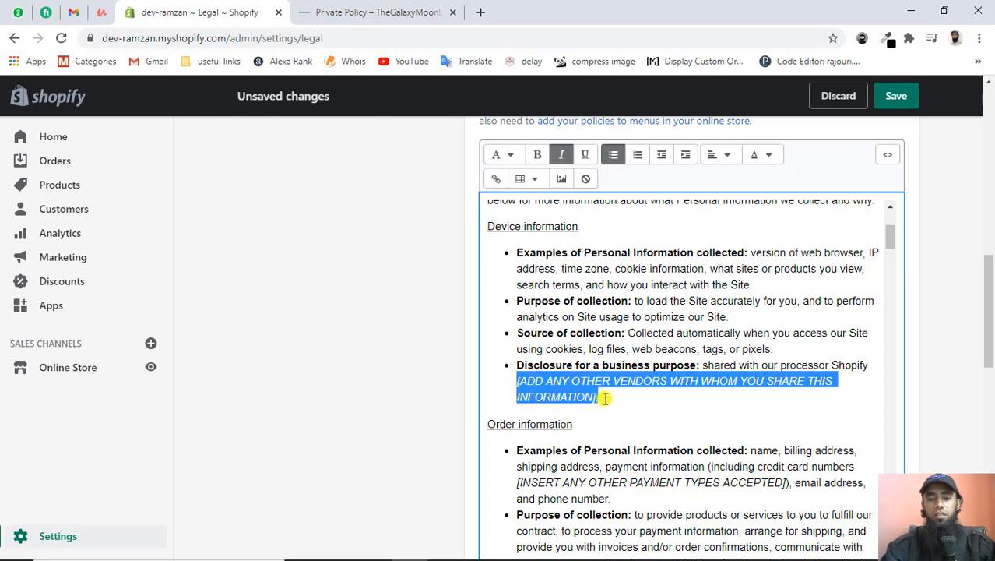
pyautogui.press('BackSpace')
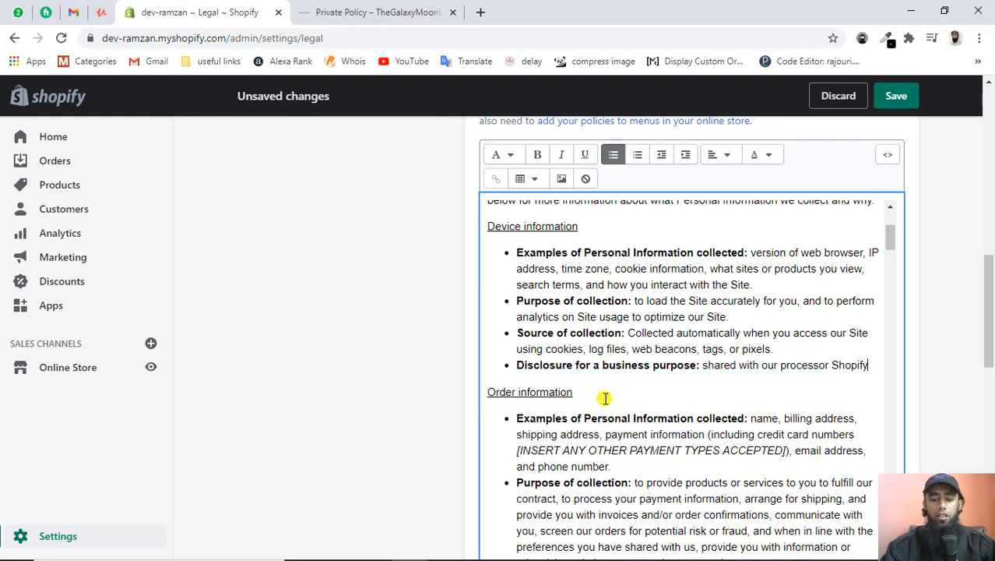
# Replace the other payment types placeholder after "credit card numbers" in the Order information section with a comma
pyautogui.scroll(-2, 593, 438)
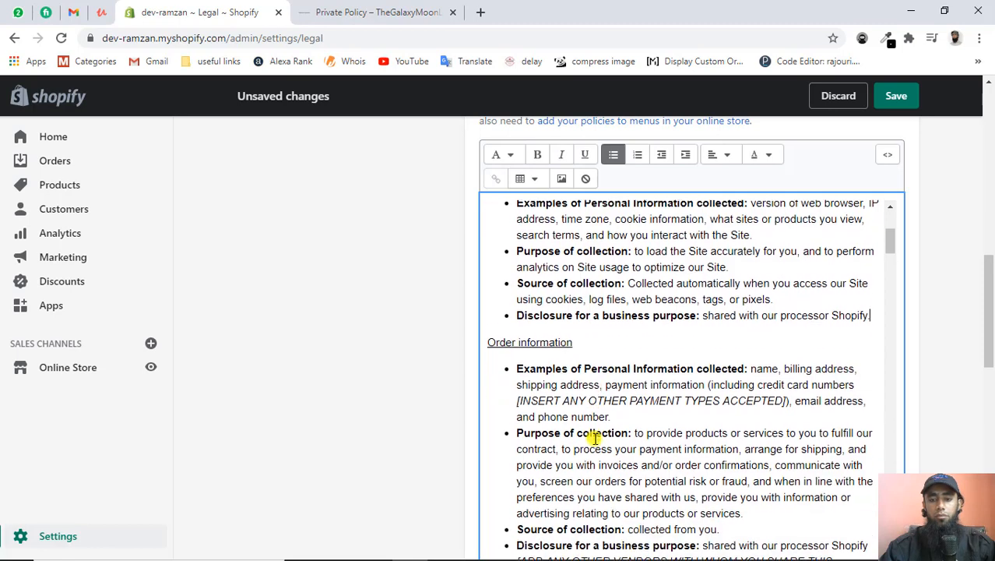
pyautogui.click(518, 352)
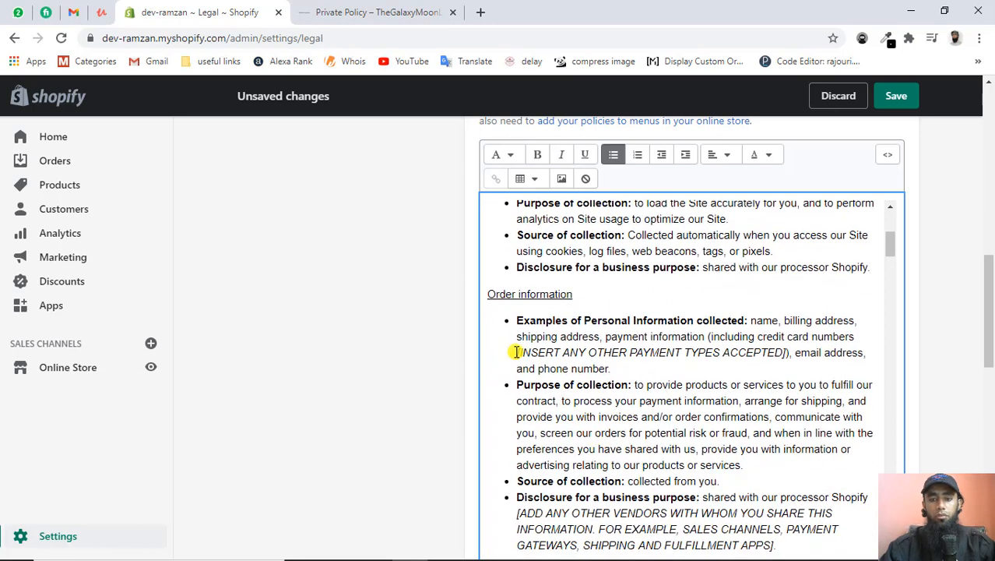
pyautogui.keyDown('shift'); pyautogui.click(788, 353); pyautogui.keyUp('shift')
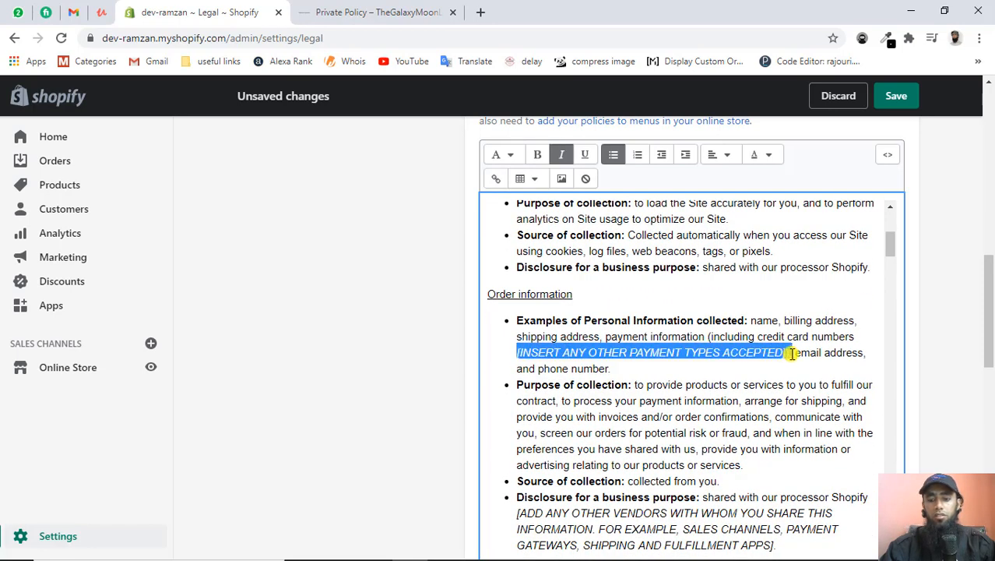
pyautogui.press('BackSpace')
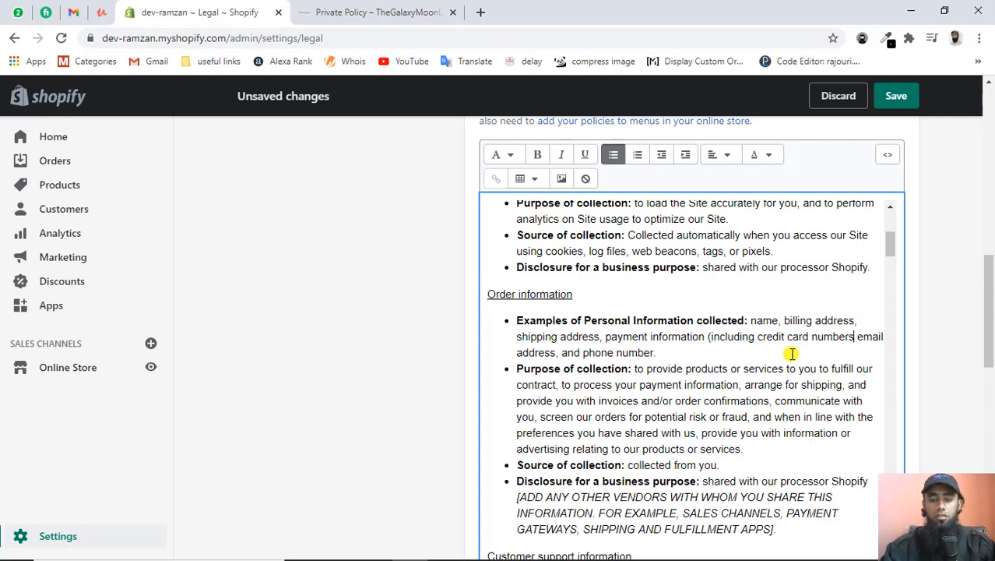
pyautogui.write(',')
# Remove the other vendors placeholder and its leading space from the Order information section's business purpose disclosure, keeping the final period
pyautogui.scroll(-5, 766, 422)
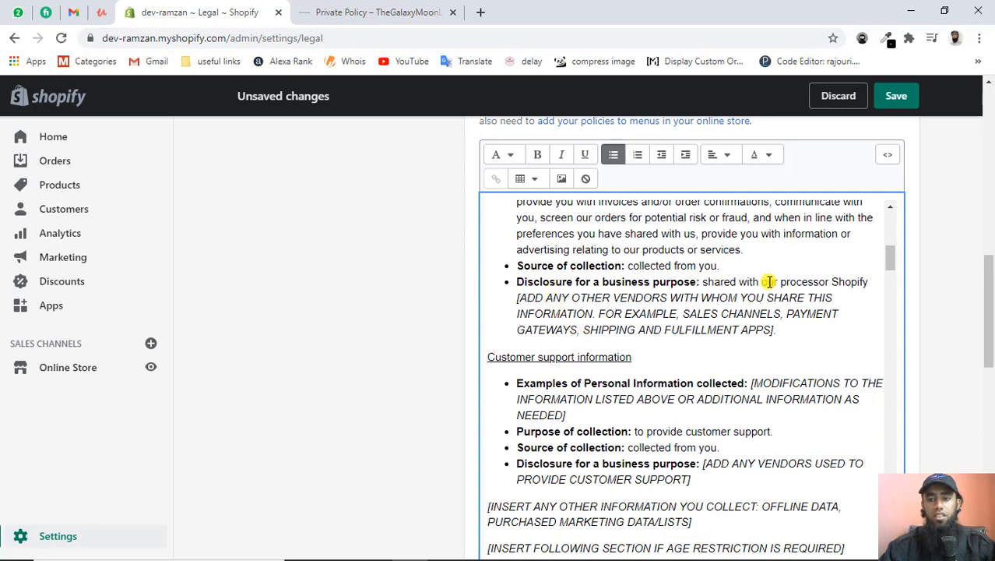
pyautogui.click(514, 298)
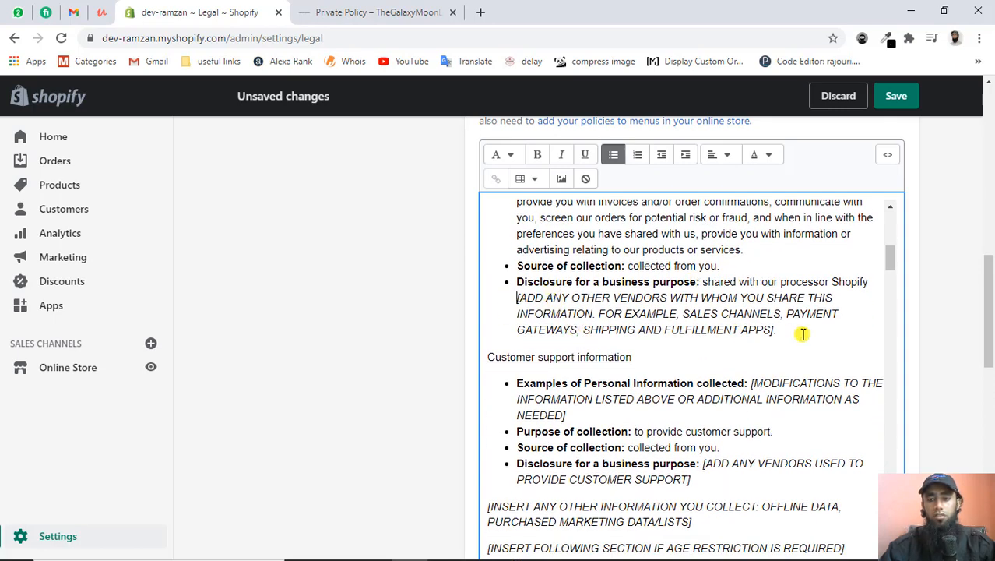
pyautogui.keyDown('shift'); pyautogui.click(777, 329); pyautogui.keyUp('shift')
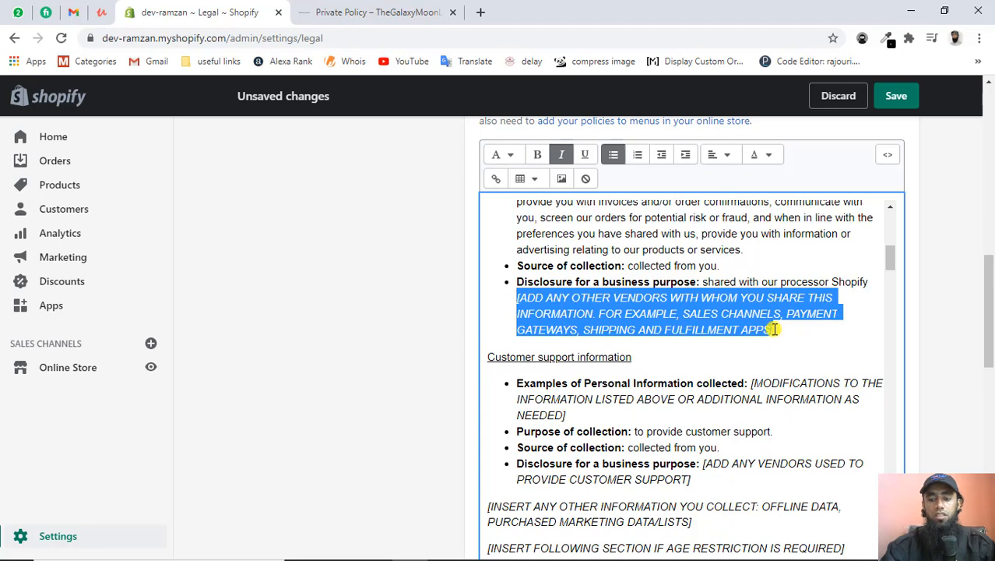
pyautogui.press('BackSpace')
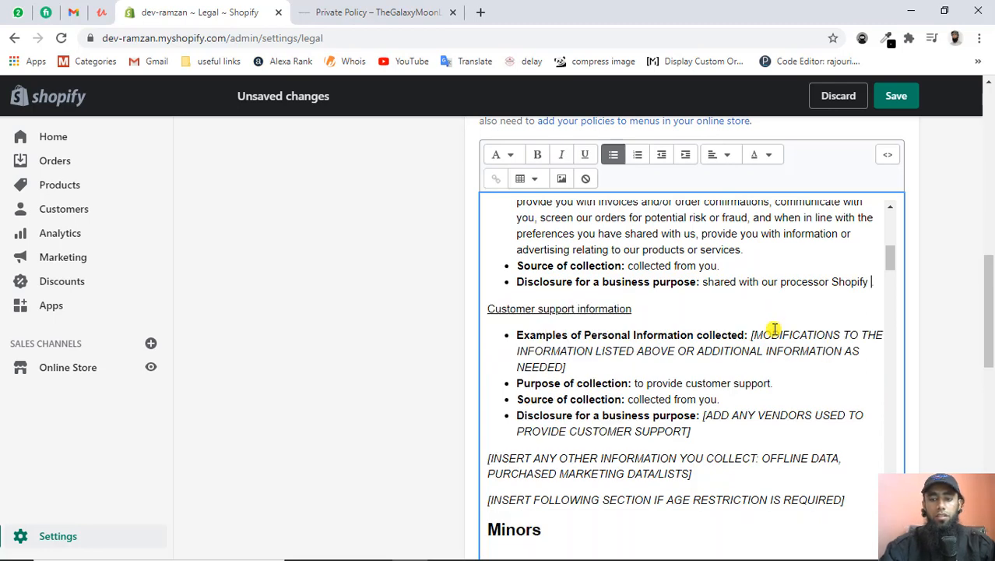
pyautogui.press('BackSpace')
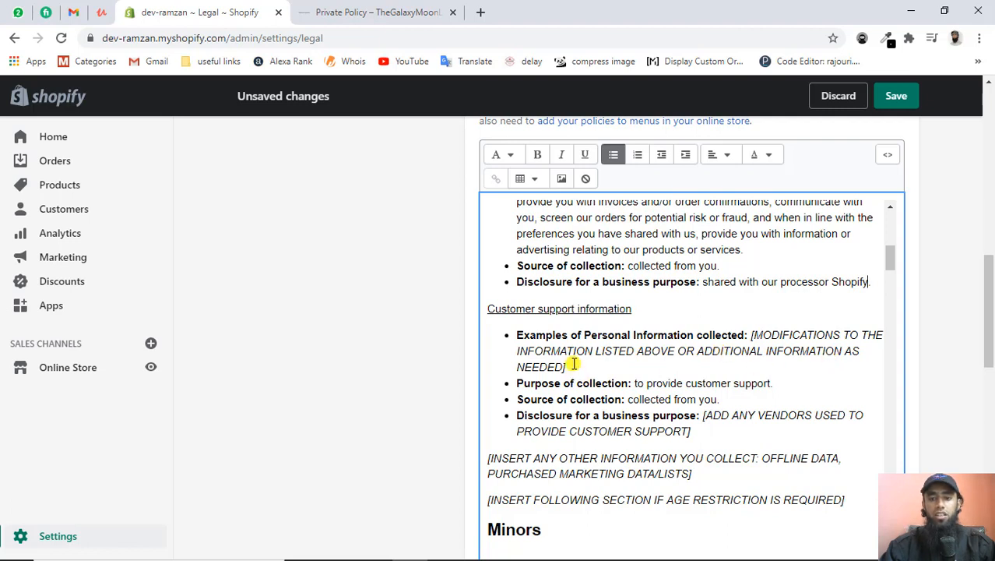
# Delete the examples and disclosure bullets under Customer support information, plus the two bracketed placeholder paragraphs above Minors
pyautogui.moveTo(573, 364); pyautogui.dragTo(513, 337)
pyautogui.press('BackSpace')
pyautogui.press('BackSpace')
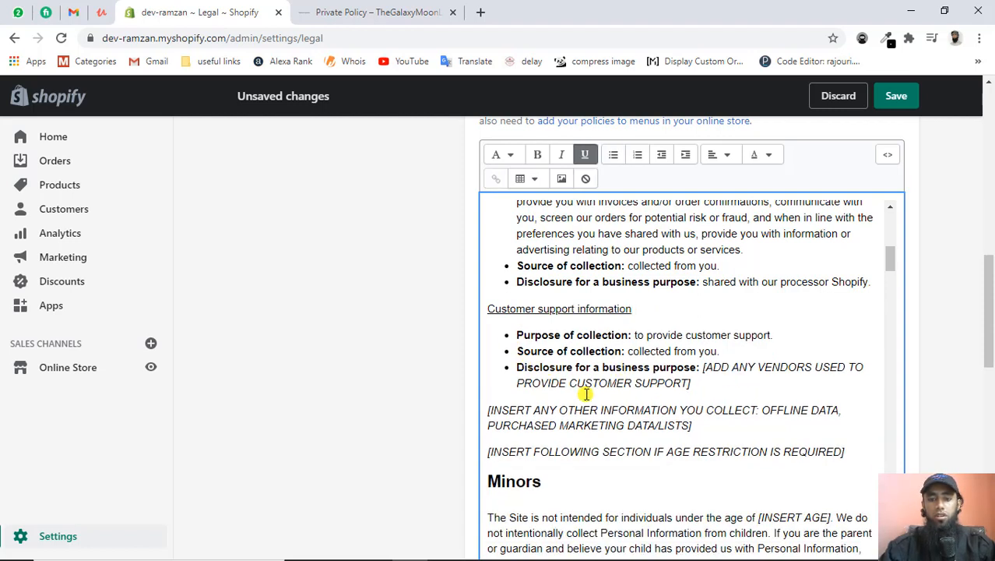
pyautogui.moveTo(516, 367); pyautogui.dragTo(855, 452)
pyautogui.press('BackSpace')
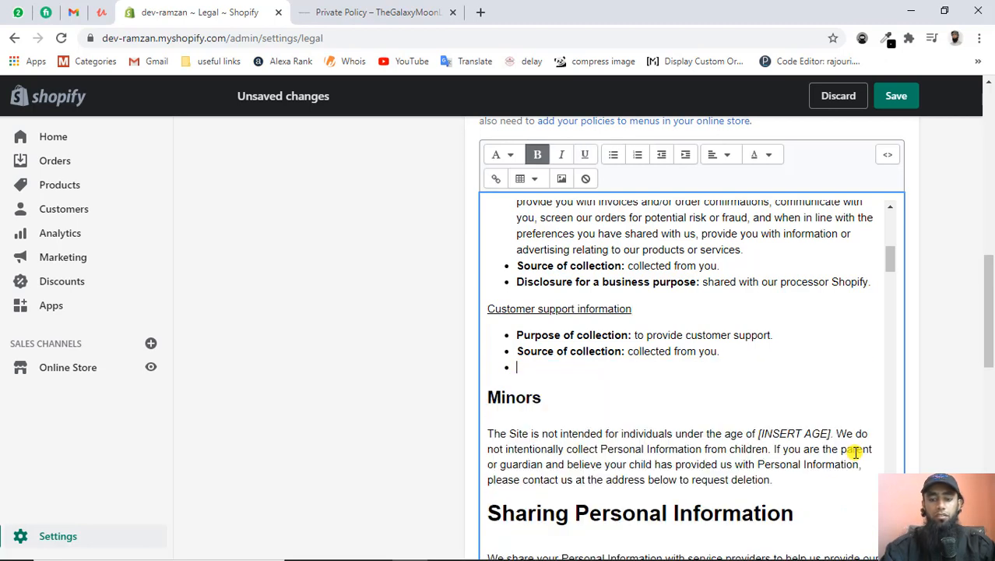
pyautogui.press('BackSpace')
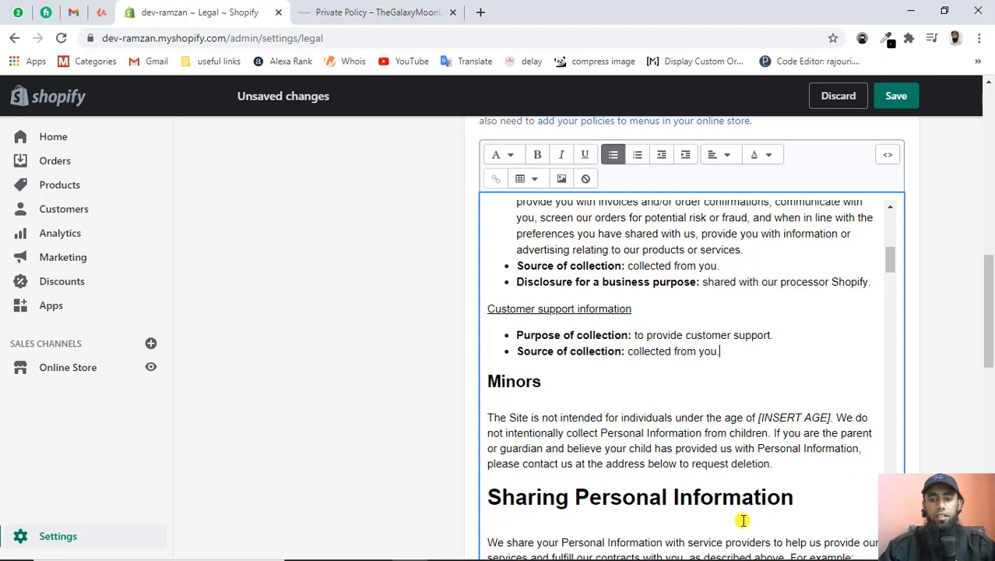
# Delete the other service providers bullet and the remarketing note above Behavioural Advertising, ending the preceding sentence with a period
pyautogui.scroll(-1, 744, 520)
pyautogui.scroll(-4, 744, 520)
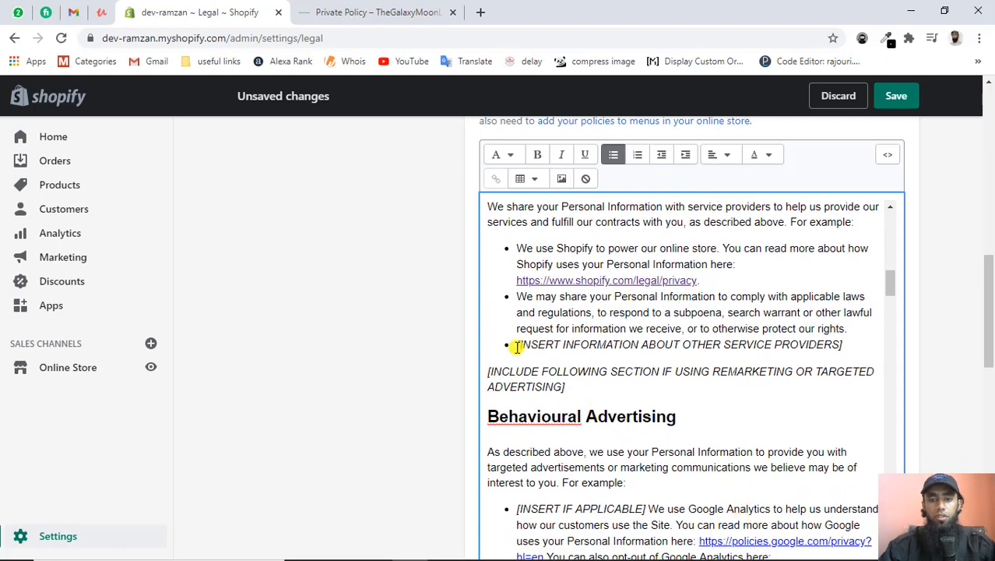
pyautogui.moveTo(516, 345); pyautogui.dragTo(584, 388)
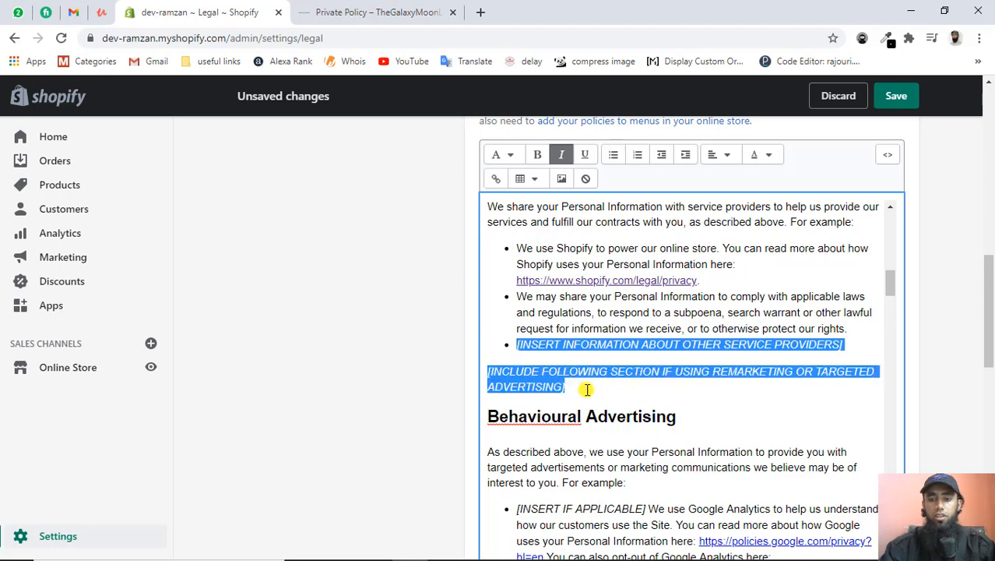
pyautogui.press('BackSpace')
pyautogui.press('BackSpace')
pyautogui.press('BackSpace')
pyautogui.press('BackSpace')
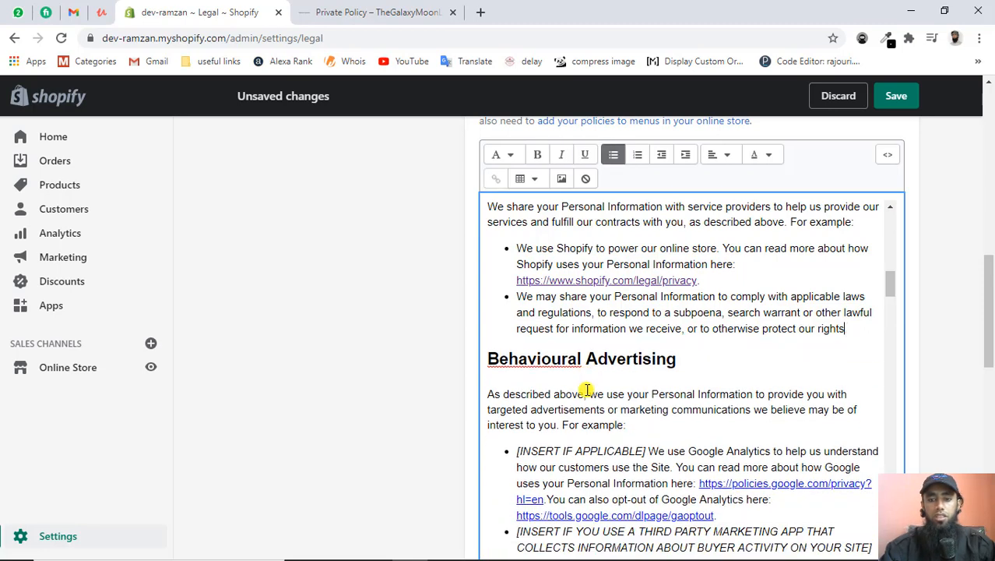
pyautogui.write('.')
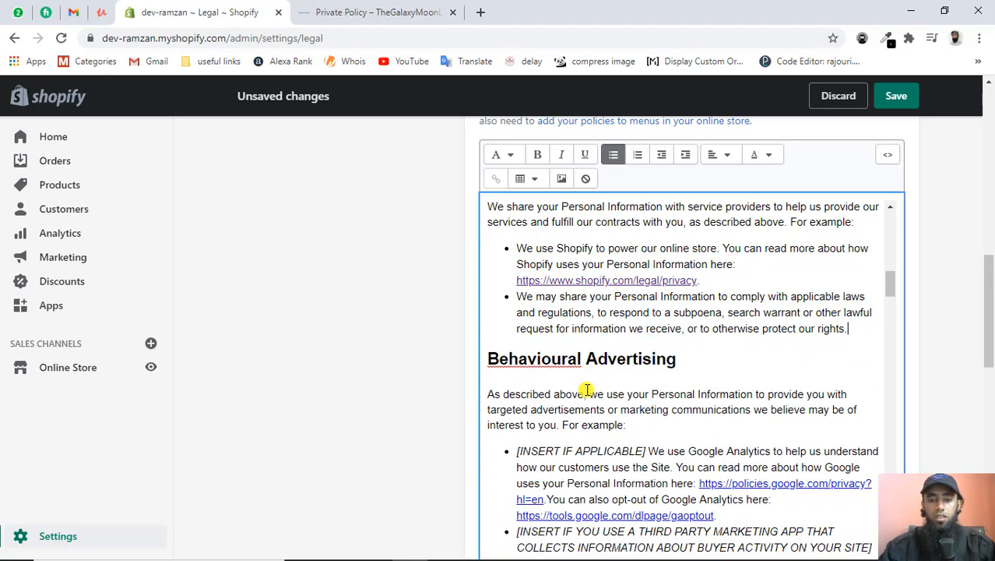
# Remove the "INSERT IF APPLICABLE" and third party marketing app notes from the Behavioural Advertising bullets, keeping their sentences
pyautogui.scroll(-3, 585, 390)
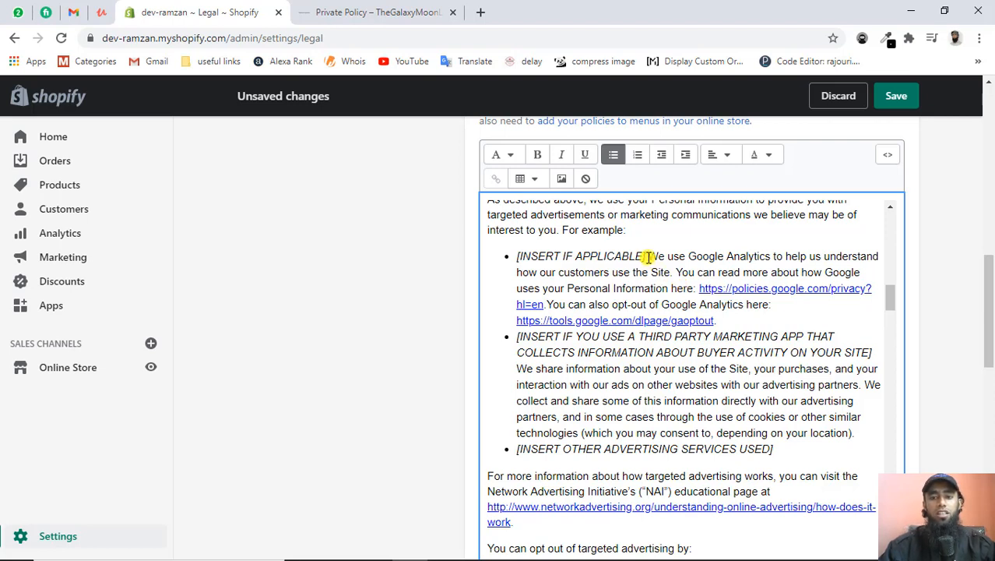
pyautogui.moveTo(648, 256); pyautogui.dragTo(516, 256)
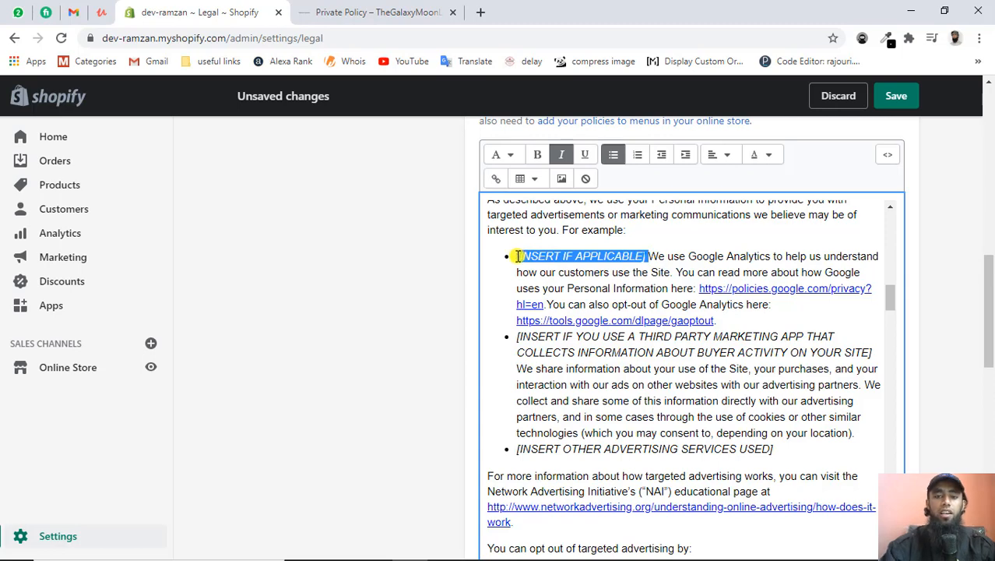
pyautogui.press('BackSpace')
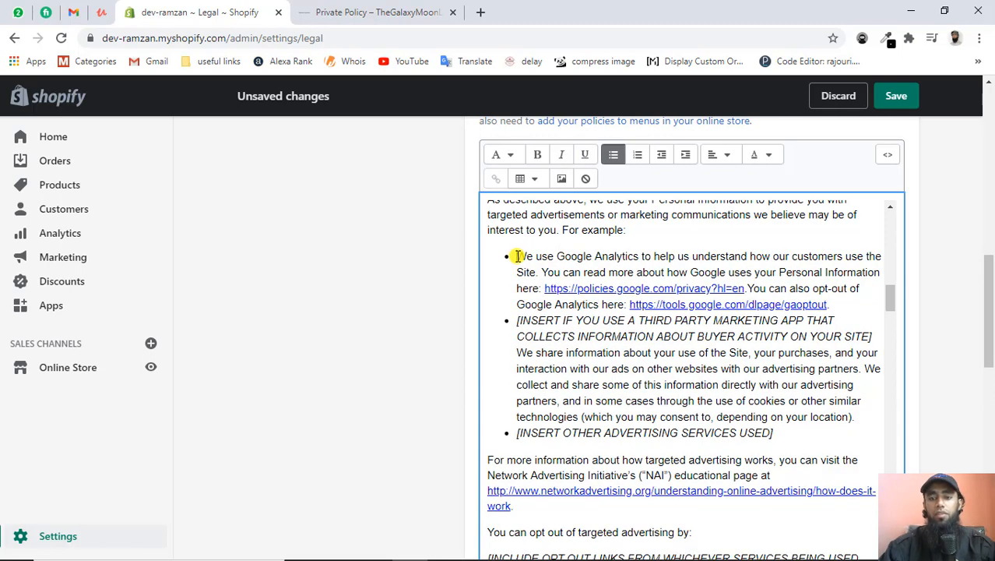
pyautogui.click(516, 322)
pyautogui.keyDown('shift'); pyautogui.click(876, 333); pyautogui.keyUp('shift')
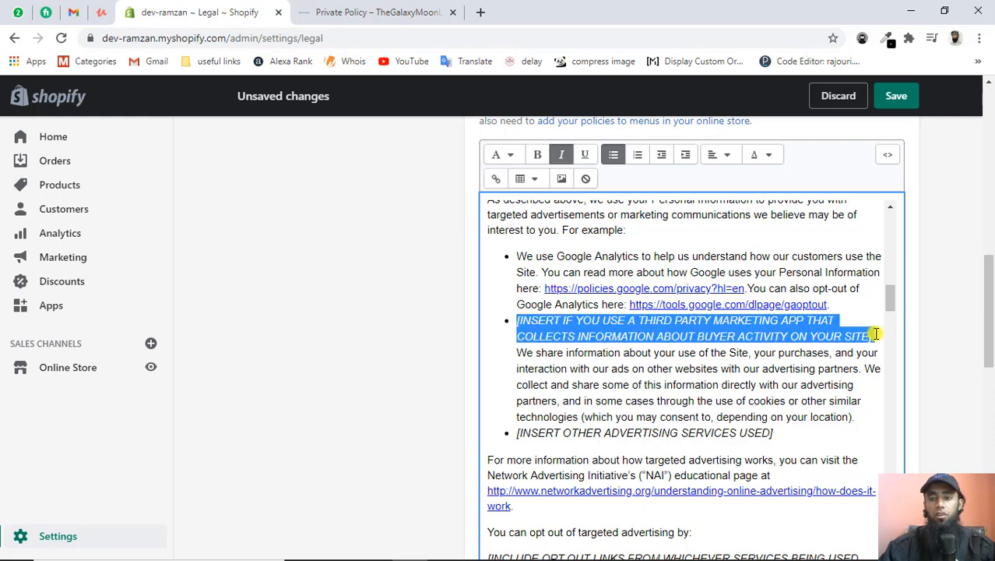
pyautogui.press('BackSpace')
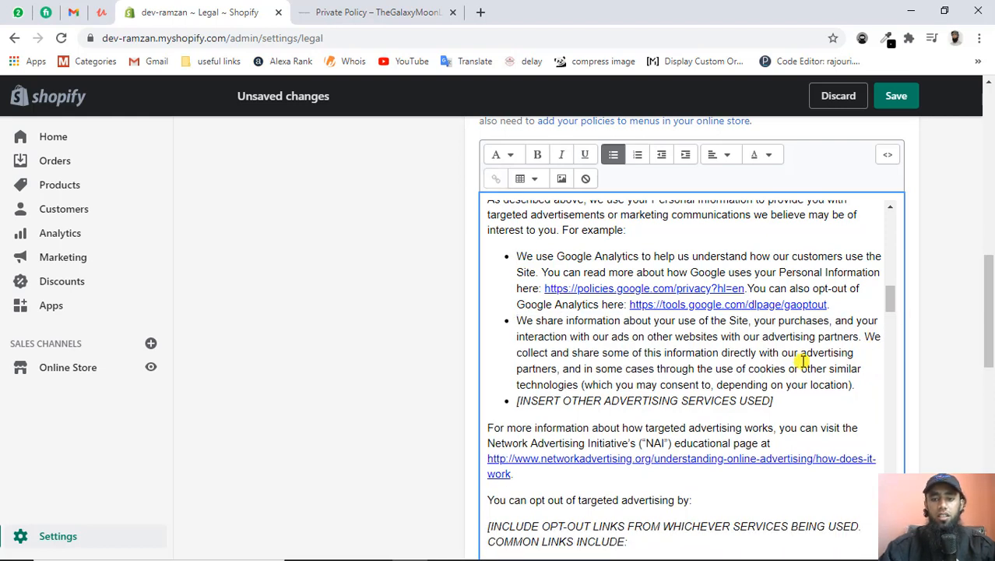
# Delete the placeholder bullet about other advertising services used from the Behavioural Advertising list
pyautogui.click(792, 401)
pyautogui.keyDown('shift'); pyautogui.click(509, 401); pyautogui.keyUp('shift')
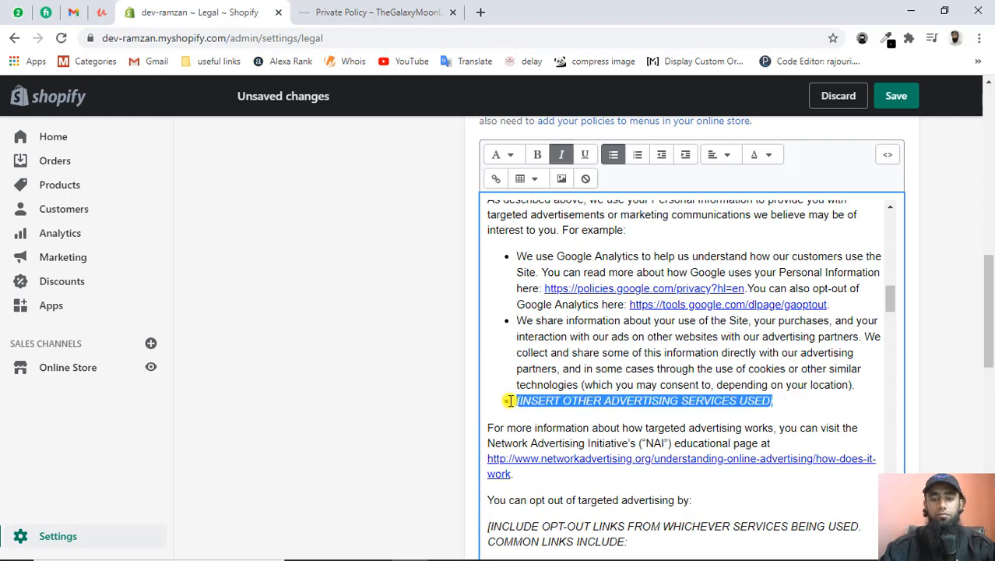
pyautogui.press('BackSpace')
pyautogui.press('BackSpace')
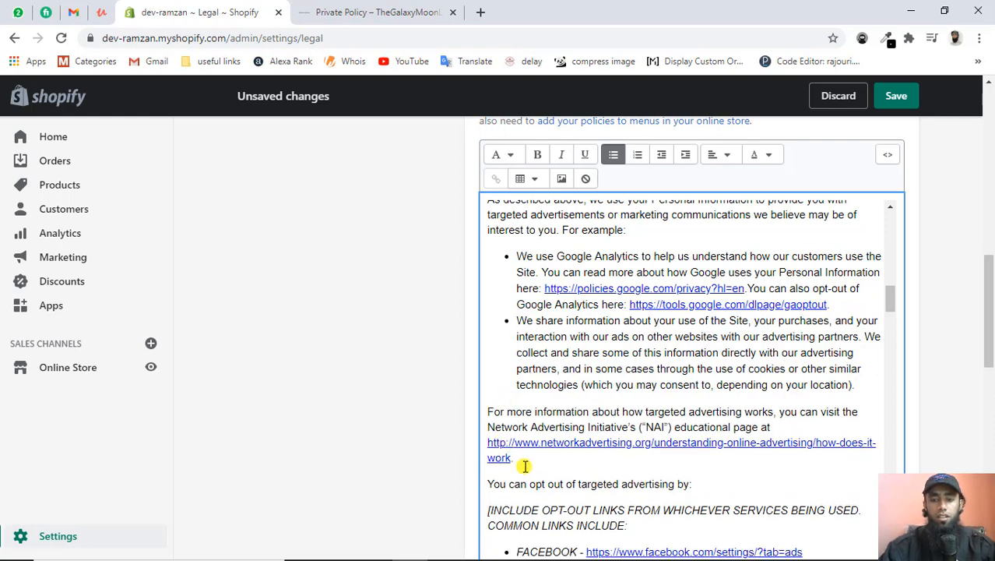
# Delete the bracketed opt-out links instruction above the Facebook, Google and Bing links
pyautogui.scroll(-3, 524, 463)
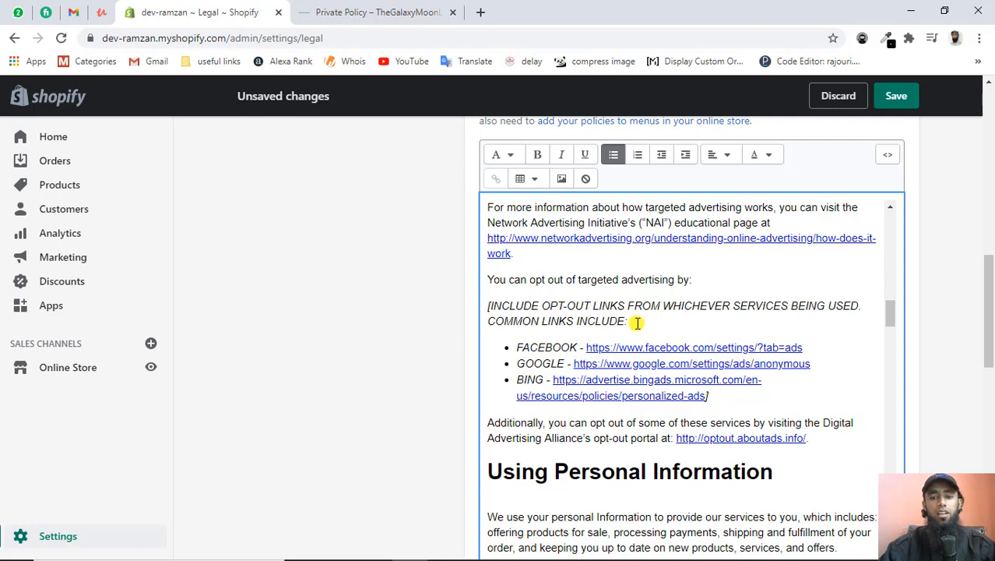
pyautogui.moveTo(636, 322); pyautogui.dragTo(488, 296)
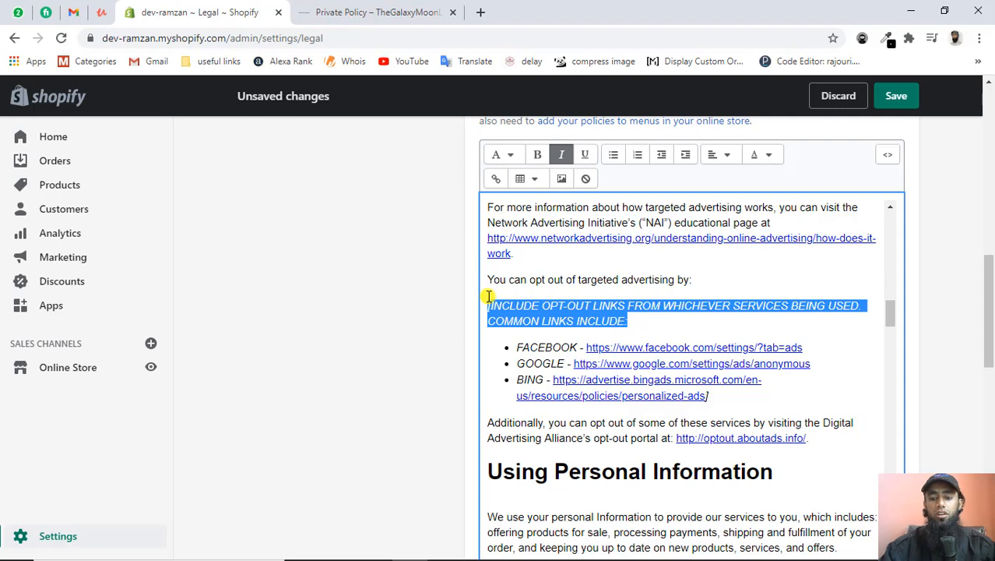
pyautogui.press('BackSpace')
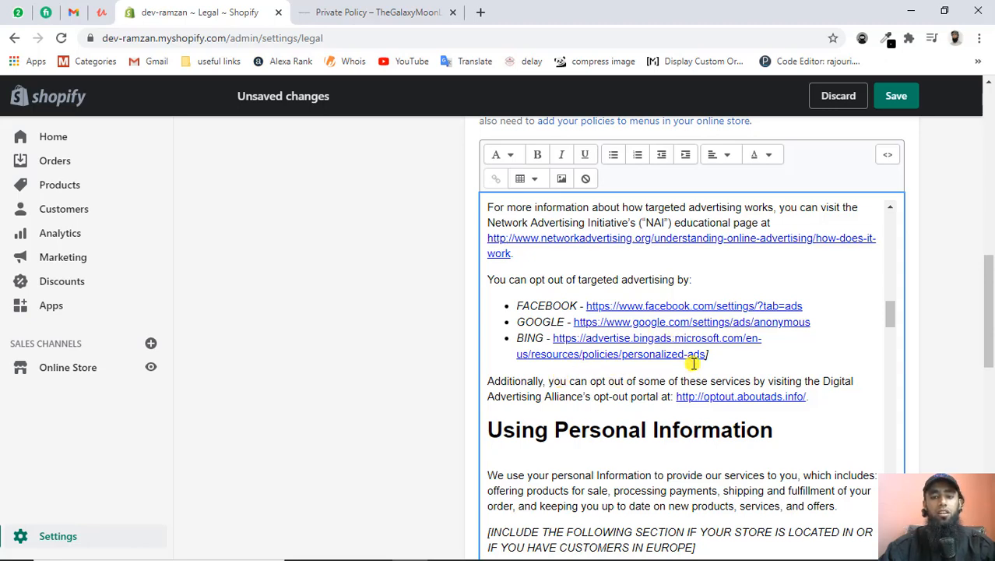
pyautogui.scroll(-2, 631, 444)
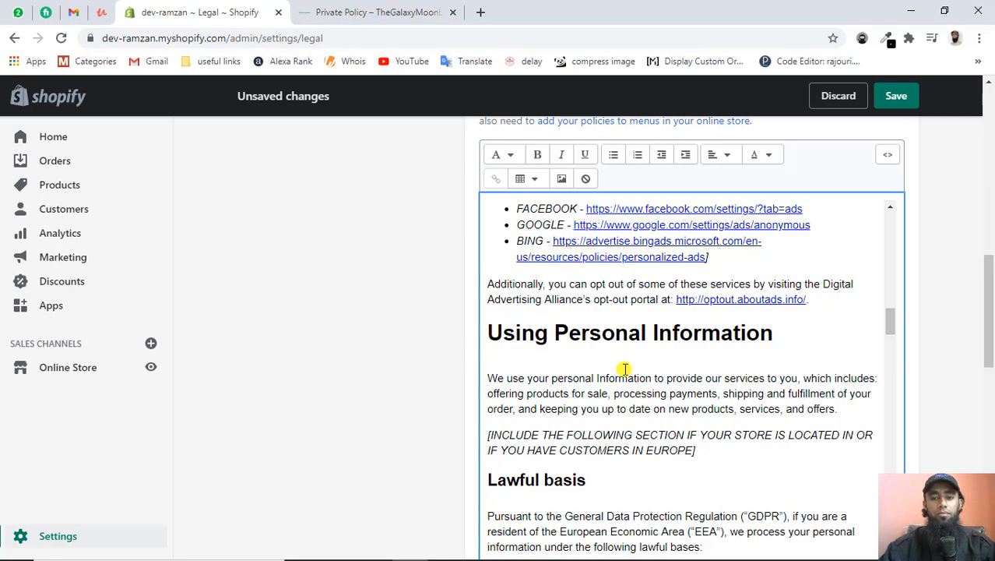
# Delete the bracketed Europe note above Lawful basis and the "INCLUDE ALL THAT APPLY TO YOUR BUSINESS" line above its bullets
pyautogui.scroll(-3, 626, 368)
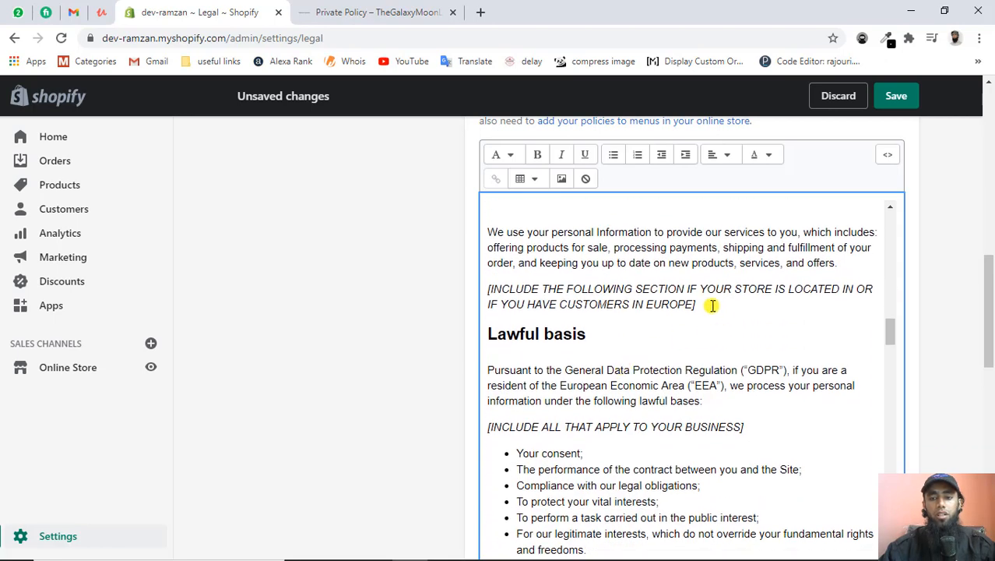
pyautogui.moveTo(712, 306); pyautogui.dragTo(489, 282)
pyautogui.press('BackSpace')
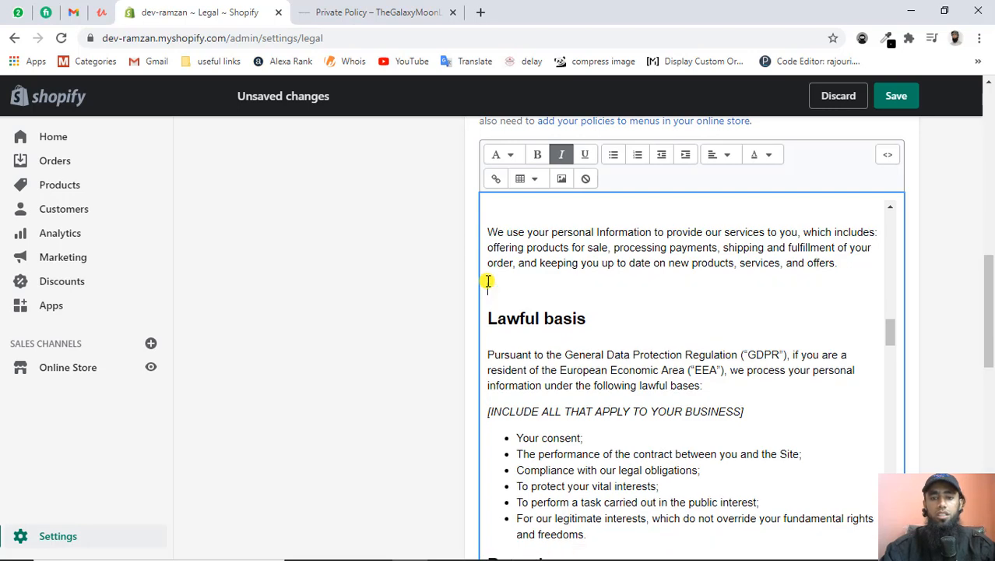
pyautogui.press('BackSpace')
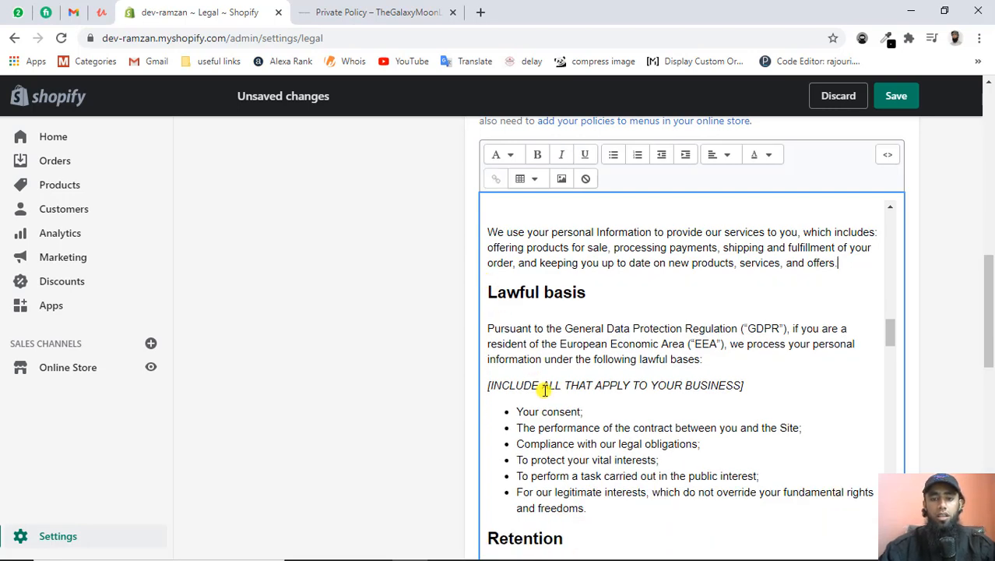
pyautogui.scroll(-3, 542, 388)
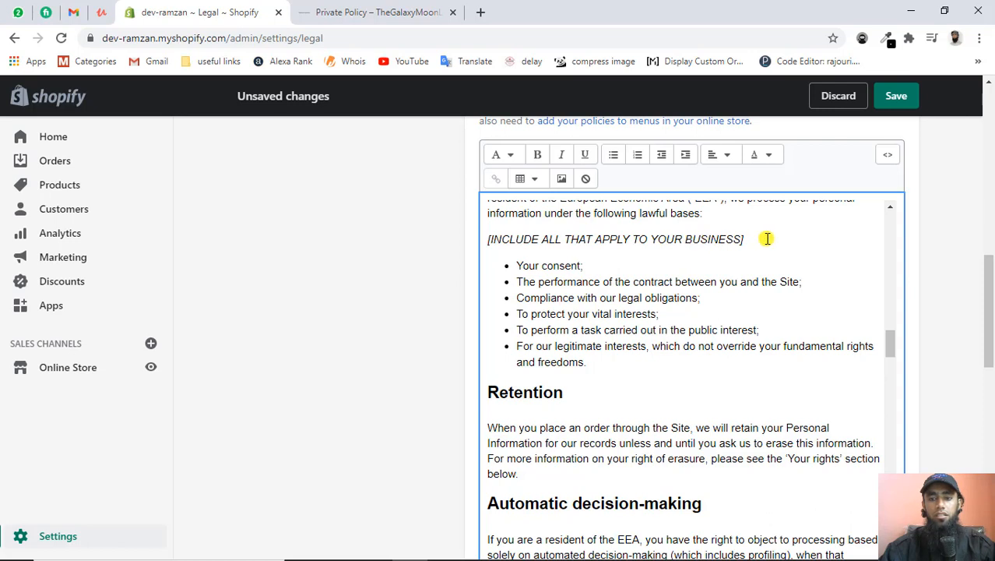
pyautogui.moveTo(767, 238); pyautogui.dragTo(486, 246)
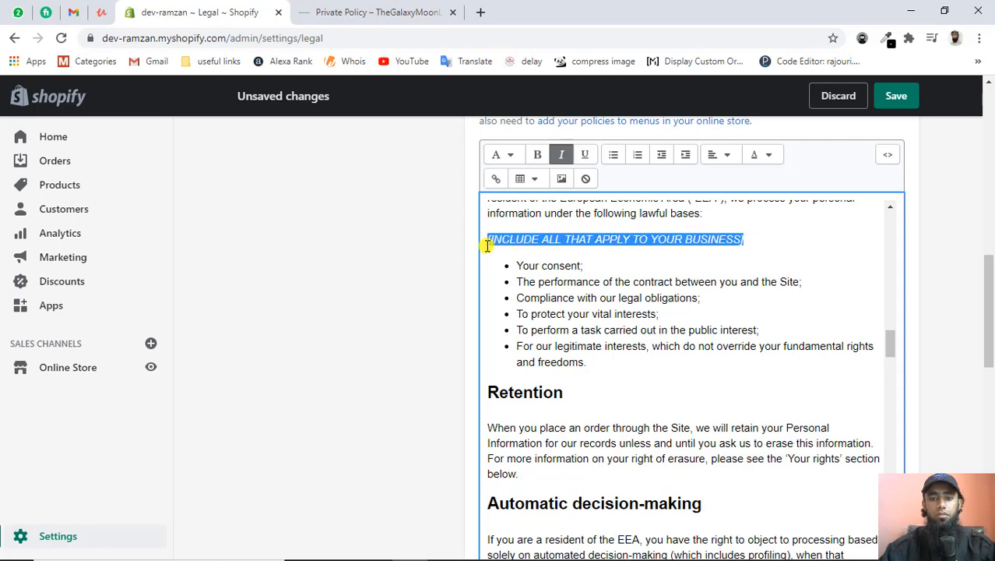
pyautogui.press('BackSpace')
pyautogui.press('BackSpace')
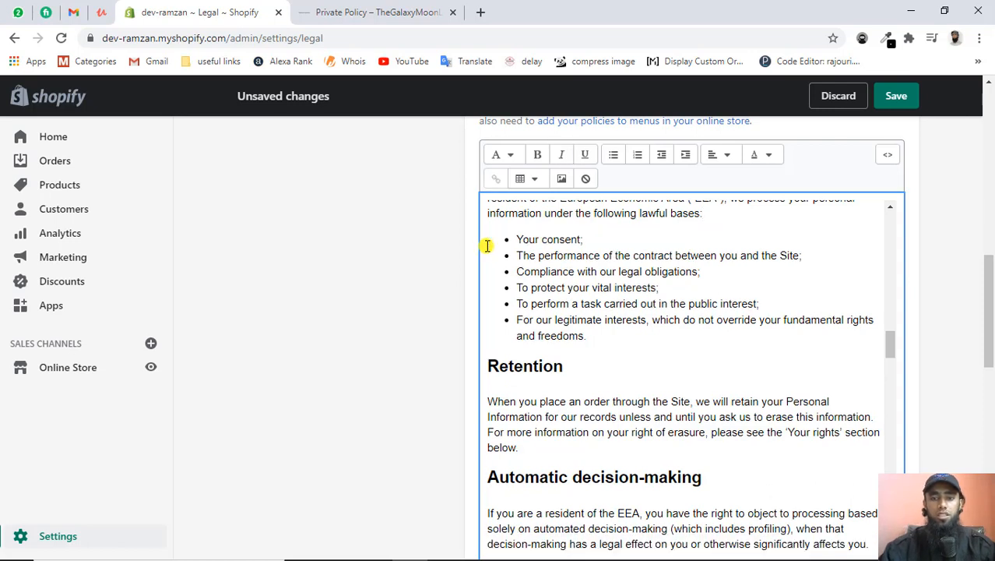
# Replace the "[DO/DO NOT]" placeholder in the Automatic decision-making section with "do"
pyautogui.scroll(-4, 627, 343)
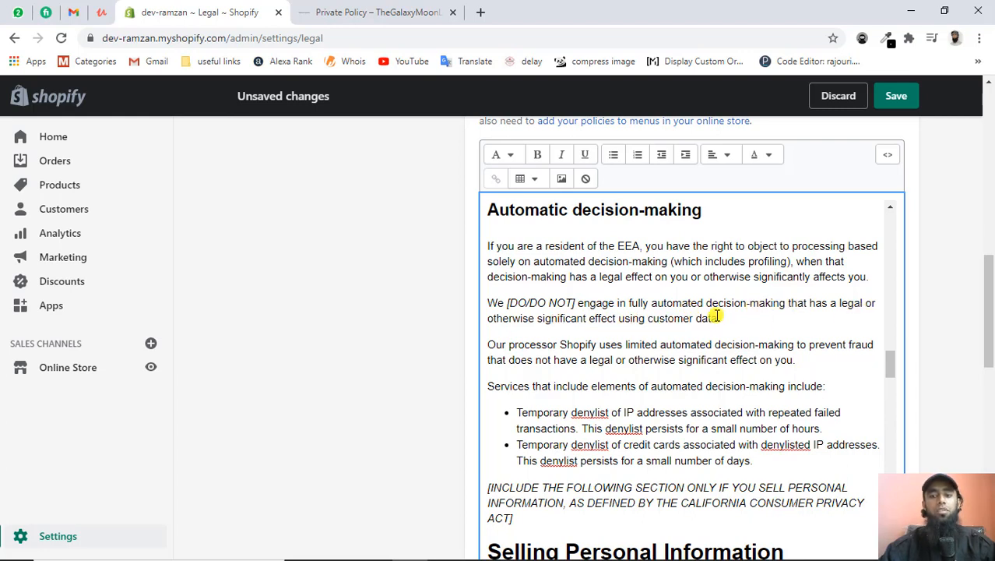
pyautogui.click(526, 303)
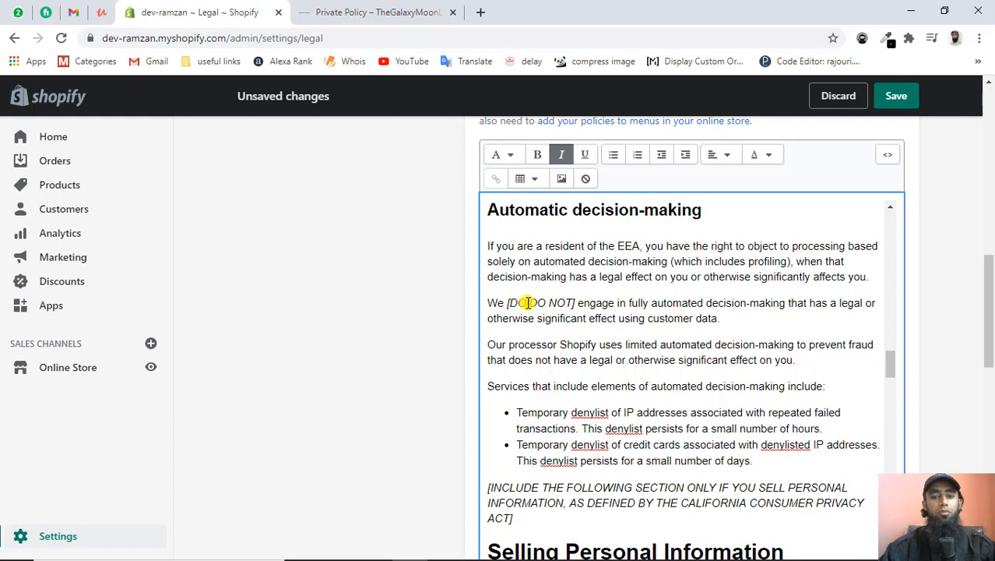
pyautogui.doubleClick(580, 302)
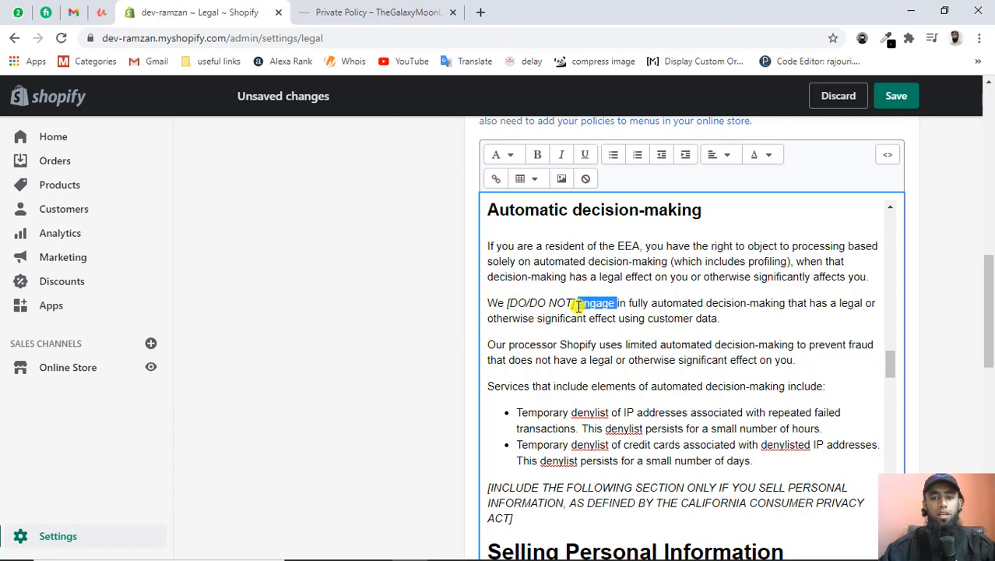
pyautogui.click(578, 306)
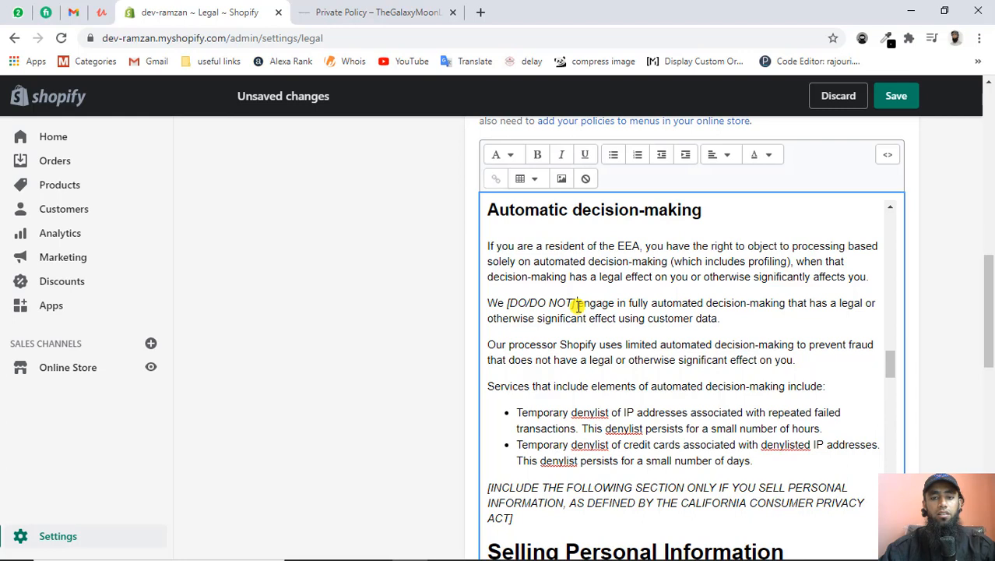
pyautogui.moveTo(579, 307); pyautogui.dragTo(507, 305)
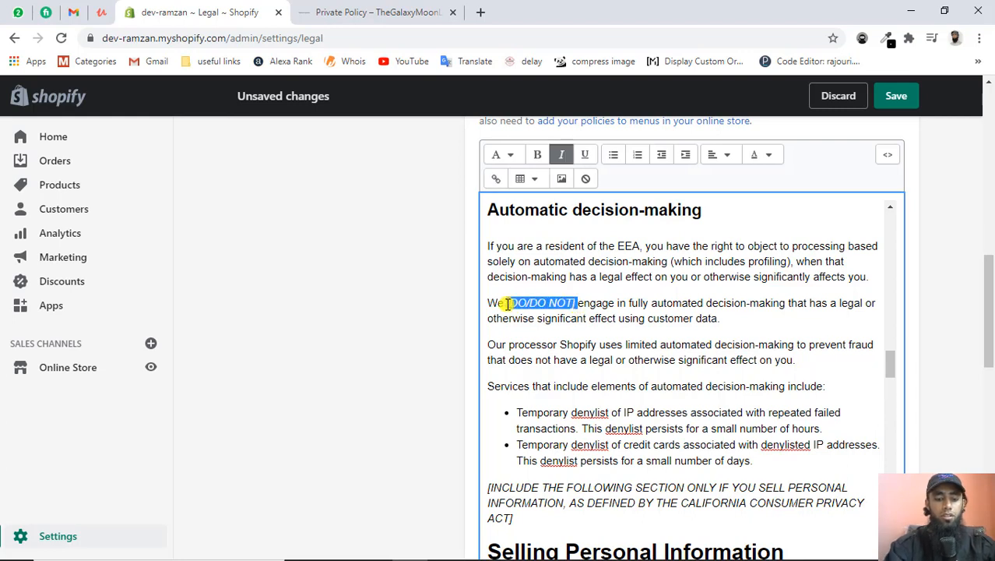
pyautogui.press('BackSpace')
pyautogui.write('do')
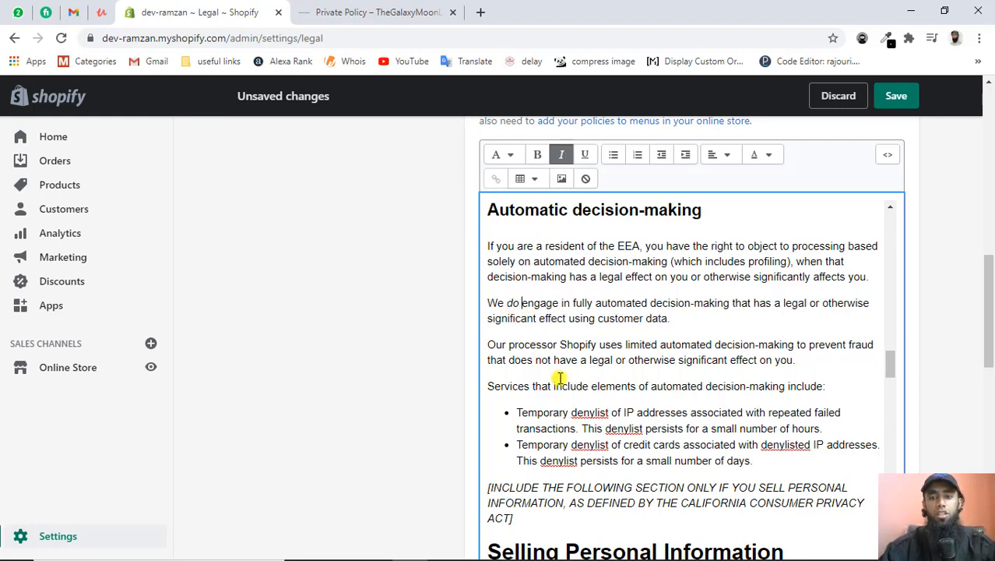
# Delete the bracketed California Consumer Privacy Act note above the Selling Personal Information heading, including its empty line
pyautogui.scroll(-3, 627, 363)
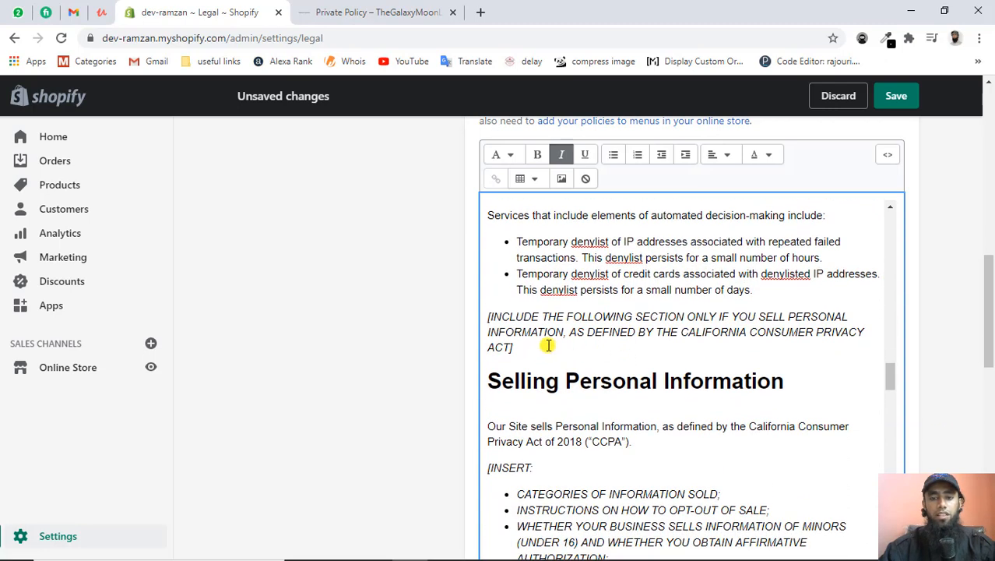
pyautogui.moveTo(540, 344); pyautogui.dragTo(484, 317)
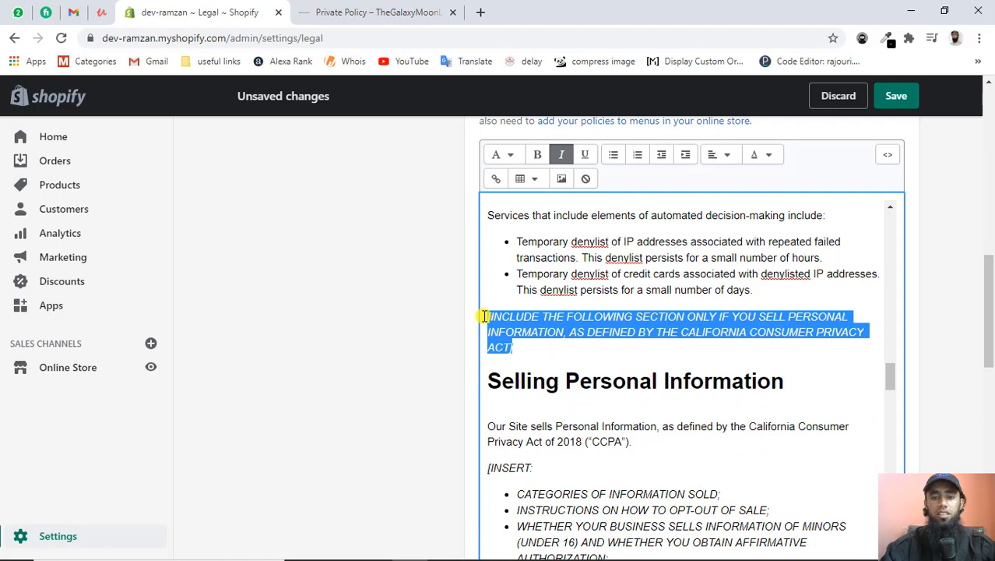
pyautogui.press('BackSpace')
pyautogui.press('BackSpace')
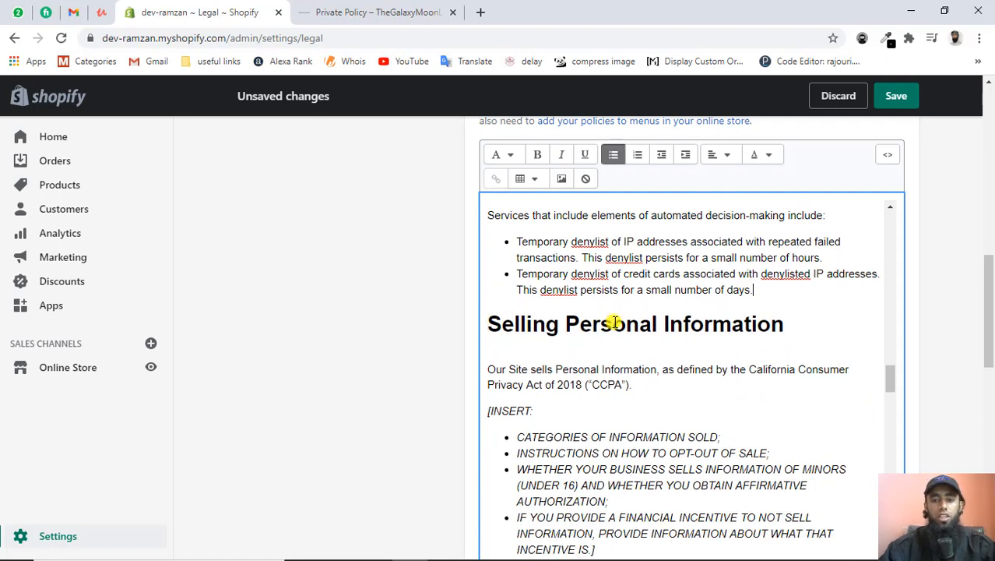
# Delete the bracketed "INSERT" line and its four placeholder bullets from the Selling Personal Information section
pyautogui.scroll(-3, 614, 322)
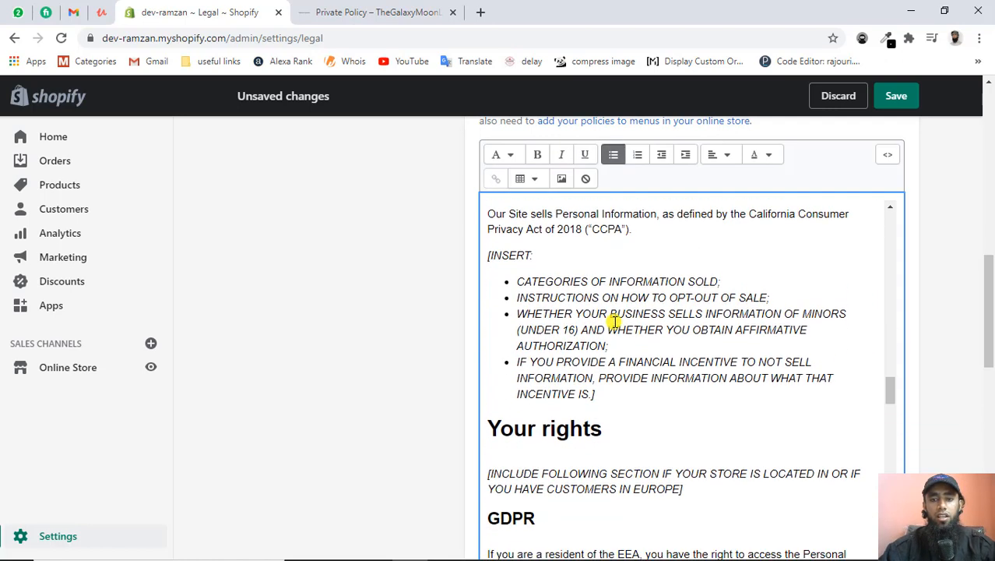
pyautogui.scroll(2, 615, 322)
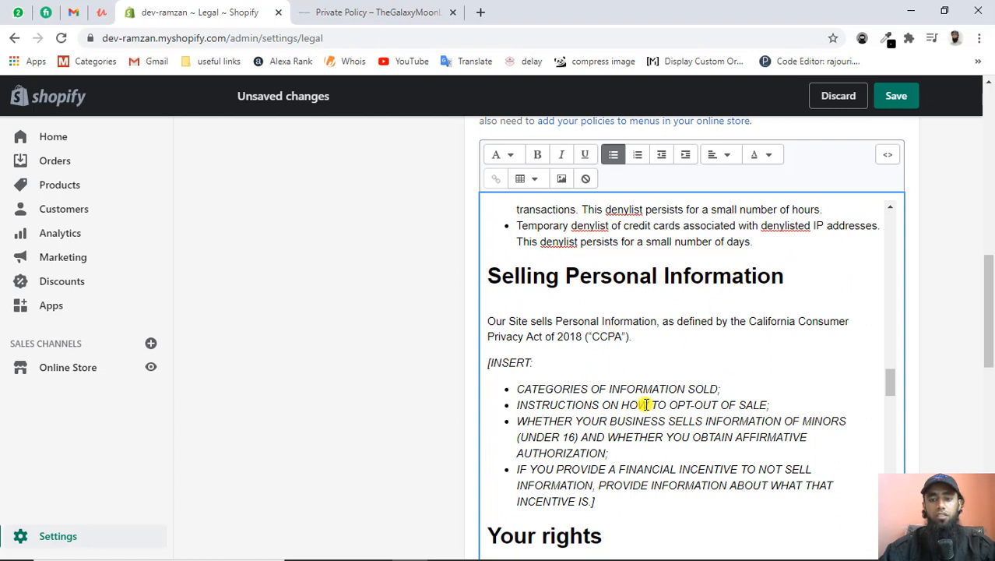
pyautogui.scroll(-1, 646, 404)
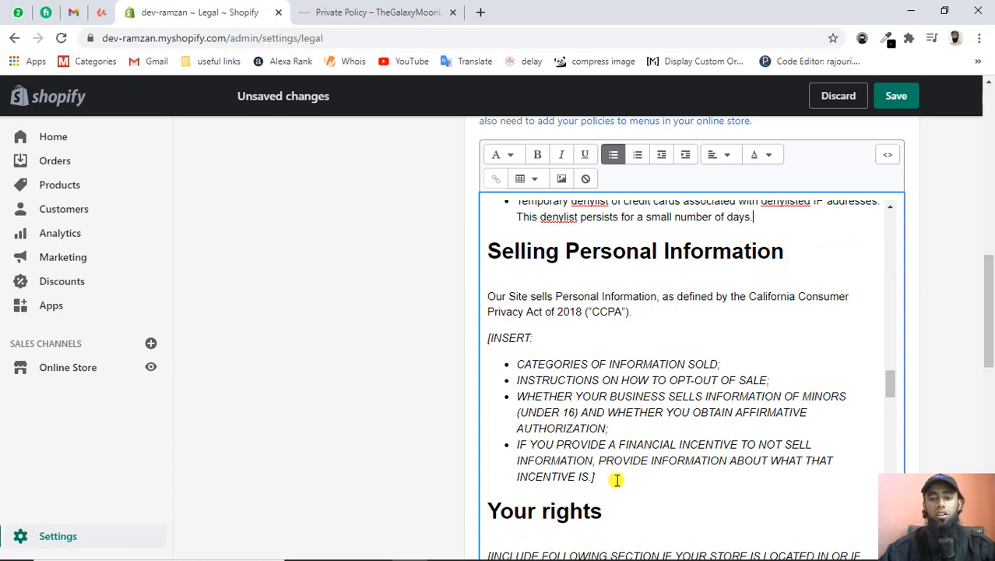
pyautogui.moveTo(616, 479); pyautogui.dragTo(487, 343)
pyautogui.press('BackSpace')
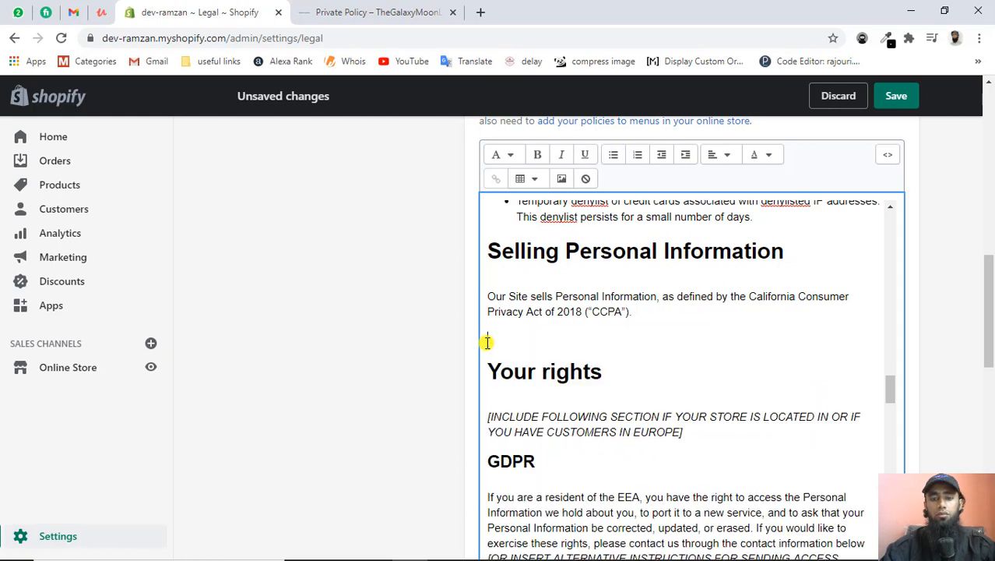
pyautogui.press('BackSpace')
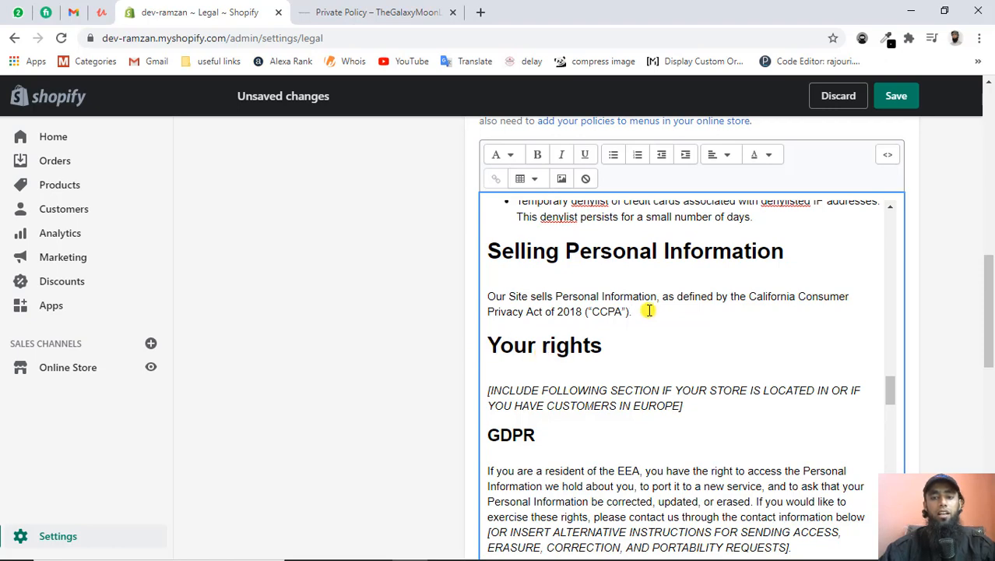
# Delete the bracketed note about European stores and customers between the Your rights and GDPR headings
pyautogui.scroll(-2, 627, 349)
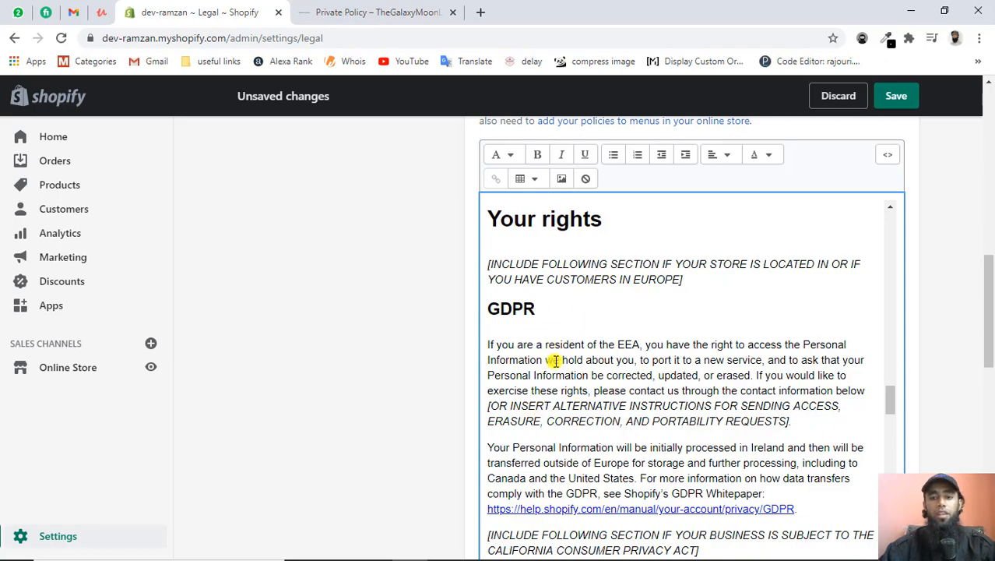
pyautogui.scroll(-4, 549, 354)
pyautogui.scroll(5, 553, 349)
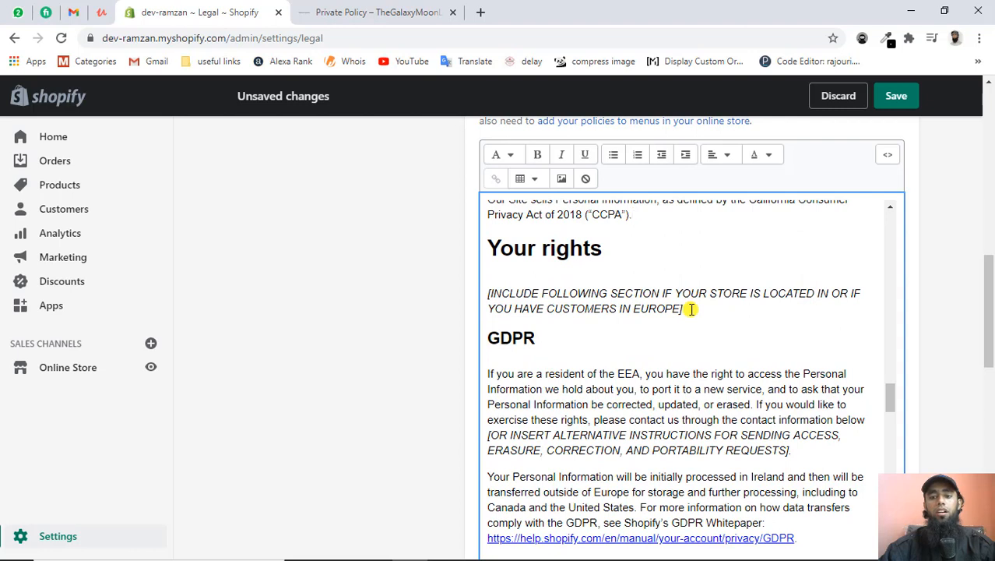
pyautogui.moveTo(677, 307); pyautogui.dragTo(488, 293)
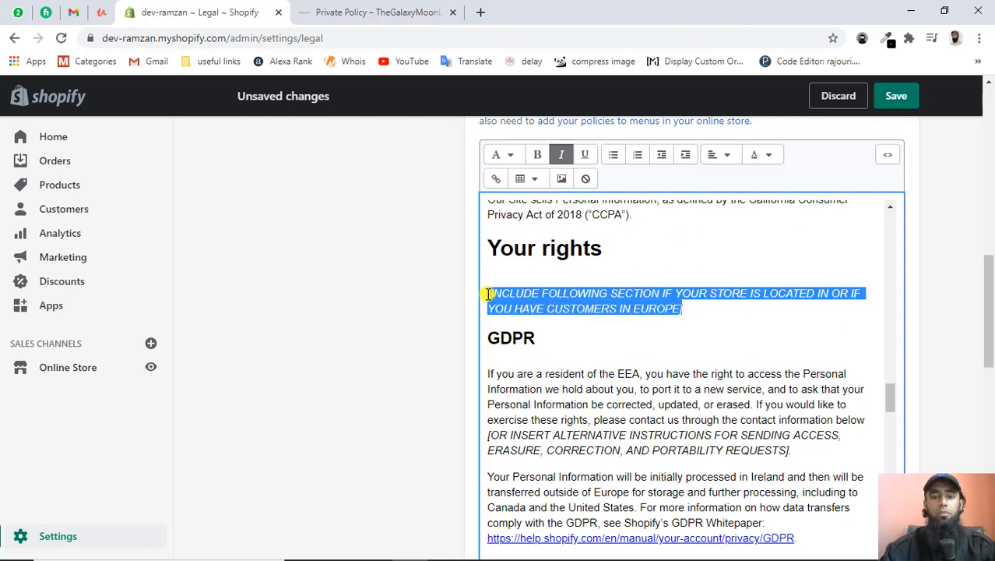
pyautogui.press('BackSpace')
pyautogui.press('BackSpace')
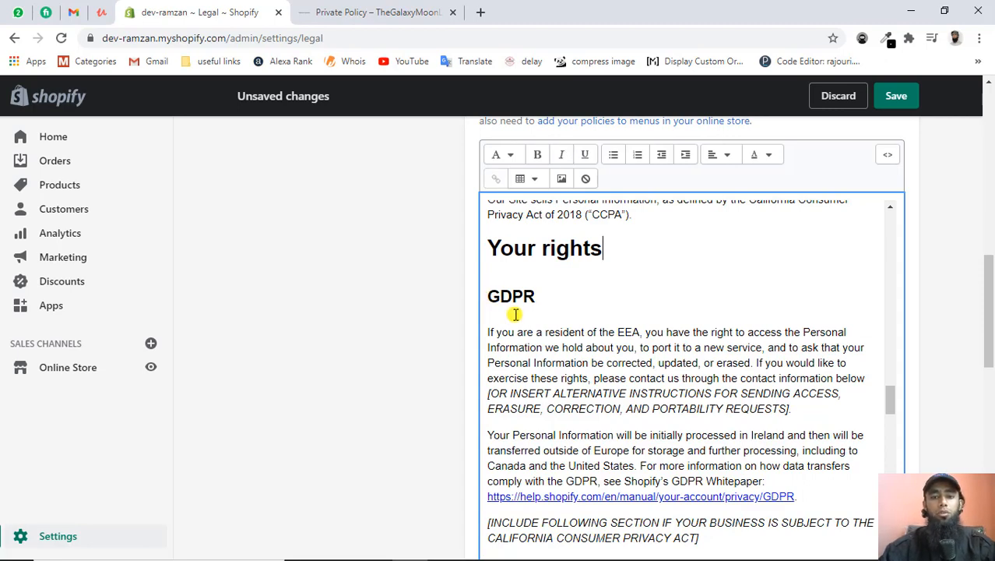
# Remove the bracketed alternative instructions placeholder from the end of the first GDPR paragraph
pyautogui.scroll(-4, 515, 314)
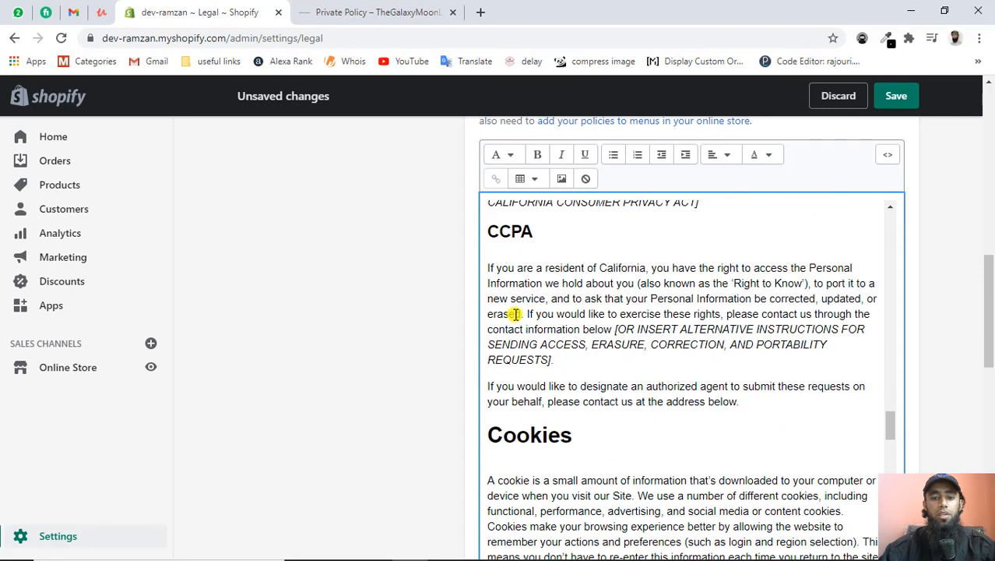
pyautogui.scroll(-2, 516, 314)
pyautogui.scroll(8, 516, 314)
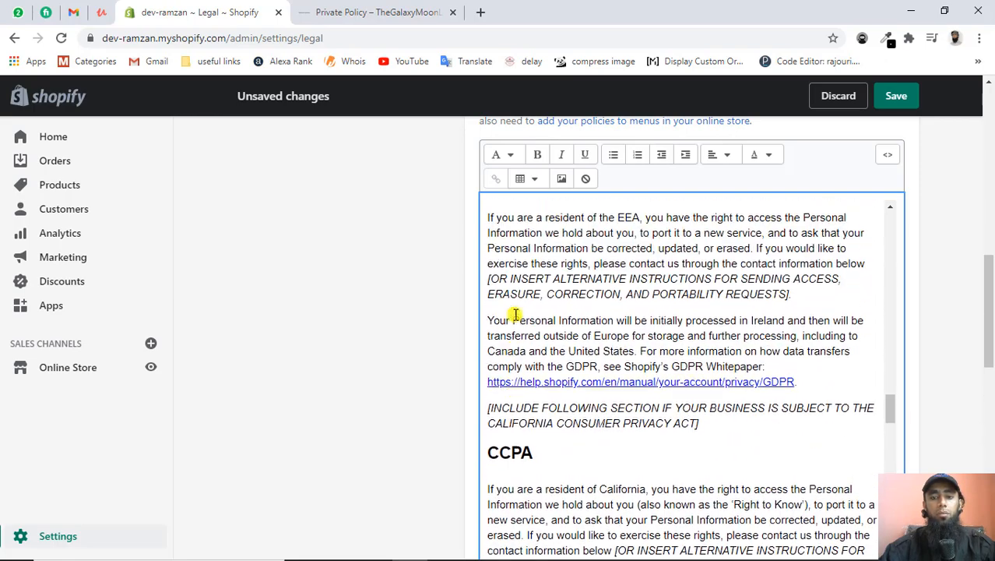
pyautogui.scroll(3, 515, 314)
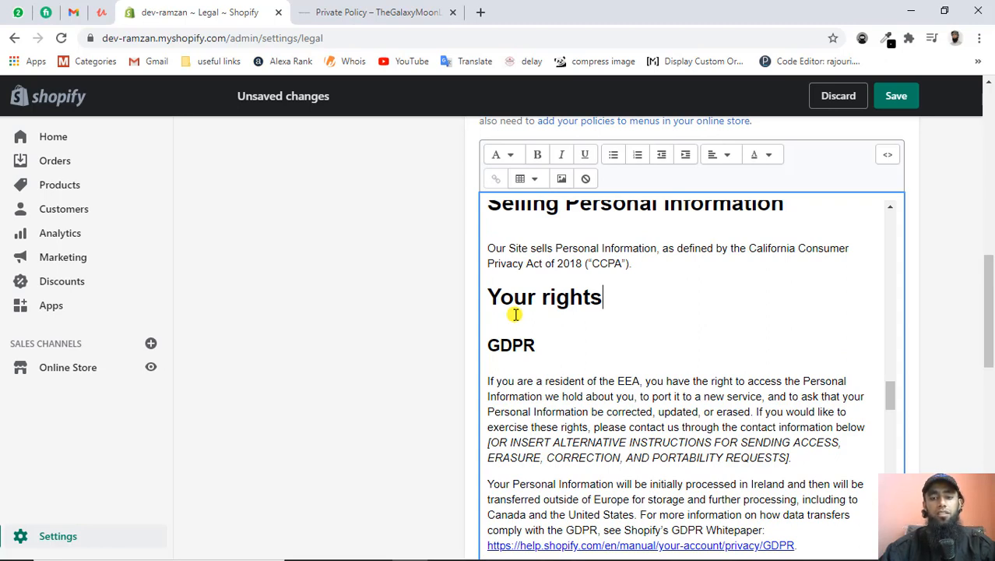
pyautogui.scroll(-4, 516, 314)
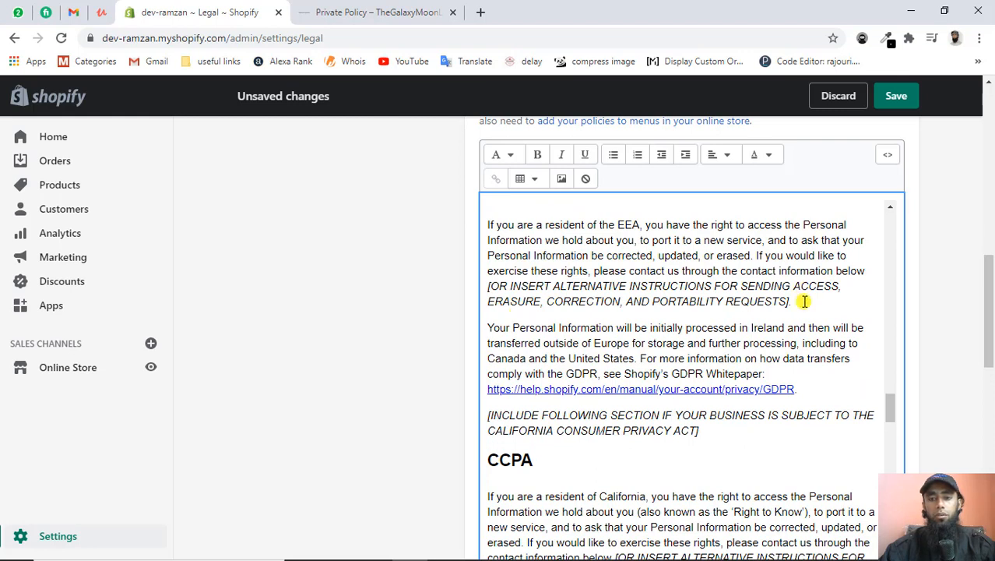
pyautogui.moveTo(804, 302); pyautogui.dragTo(489, 286)
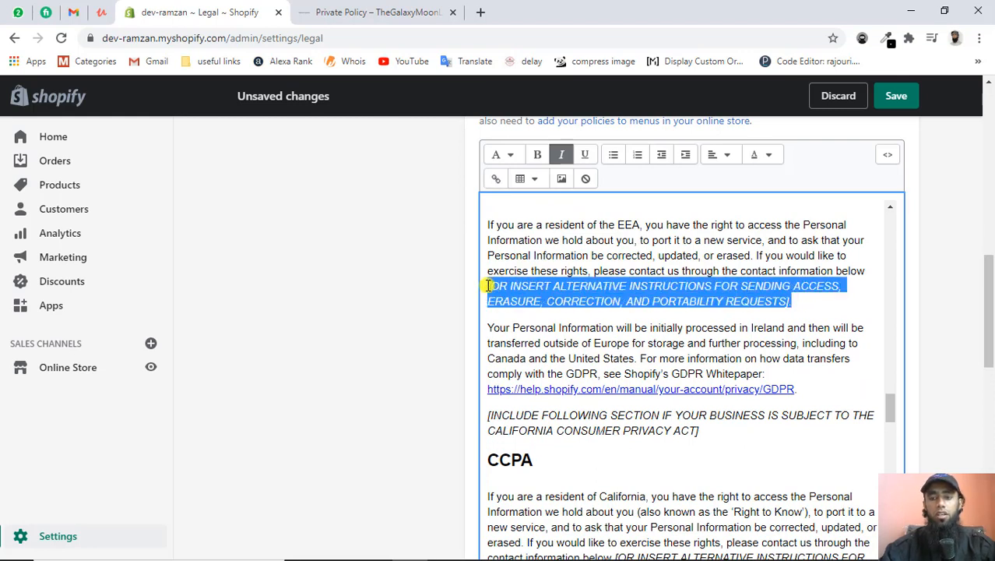
pyautogui.press('BackSpace')
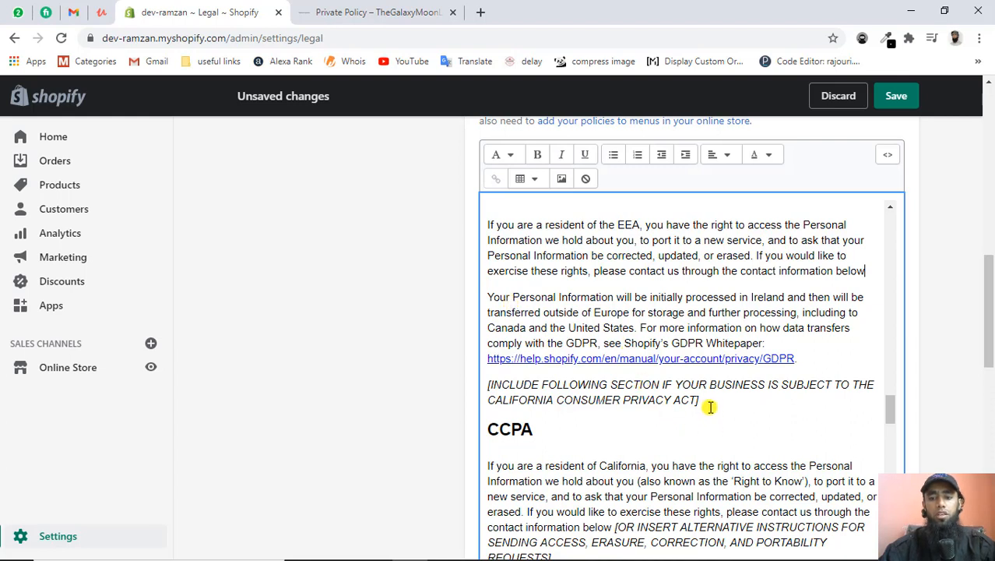
# Delete the bracketed California Consumer Privacy Act note above the CCPA heading, including its empty line
pyautogui.moveTo(706, 399); pyautogui.dragTo(466, 381)
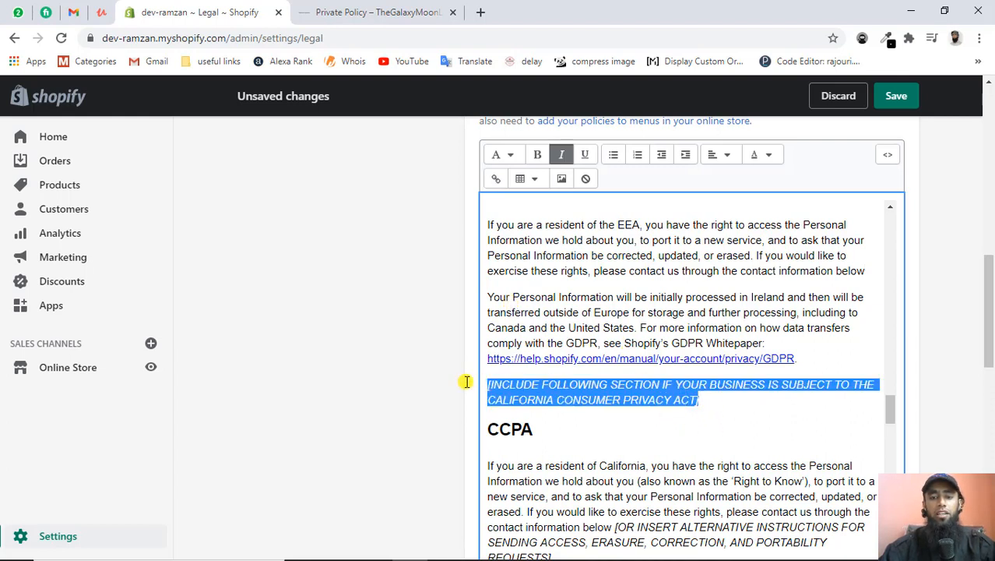
pyautogui.press('BackSpace')
pyautogui.press('BackSpace')
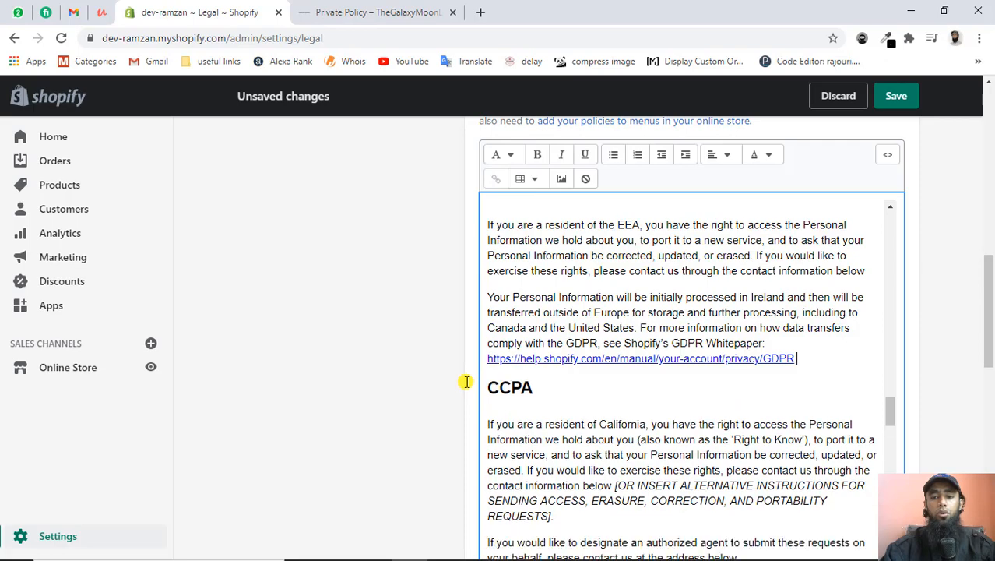
# Review the Your rights section from GDPR through CCPA for remaining bracketed placeholder text
pyautogui.scroll(-2, 633, 399)
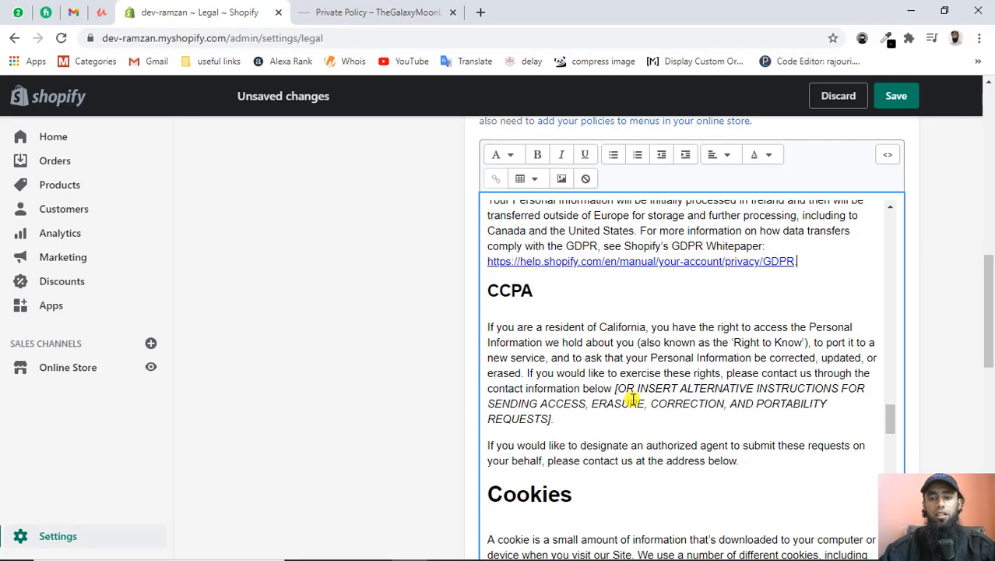
pyautogui.scroll(1, 633, 398)
pyautogui.scroll(-2, 633, 399)
pyautogui.scroll(-1, 633, 399)
pyautogui.scroll(4, 633, 399)
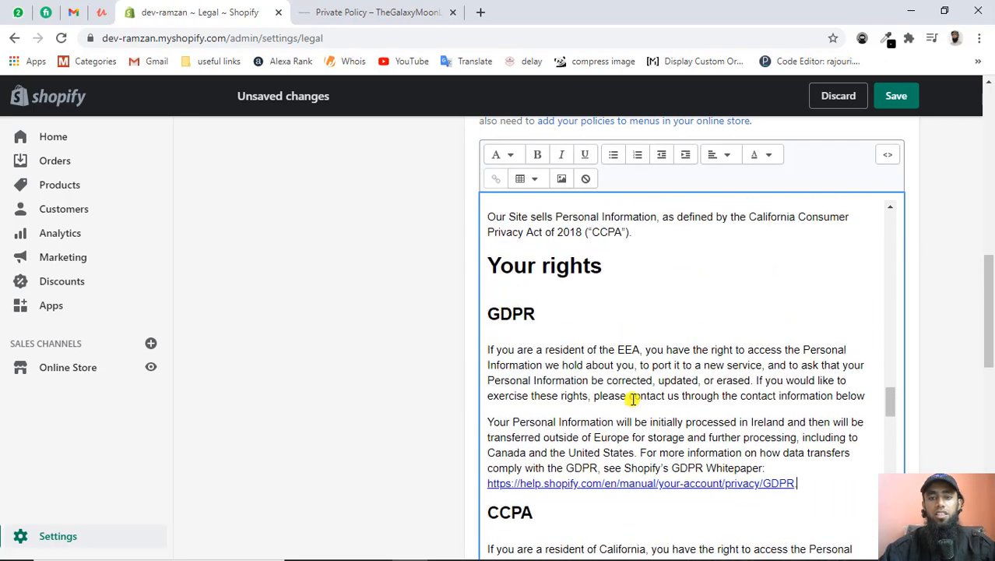
pyautogui.scroll(-3, 633, 399)
pyautogui.scroll(-2, 633, 399)
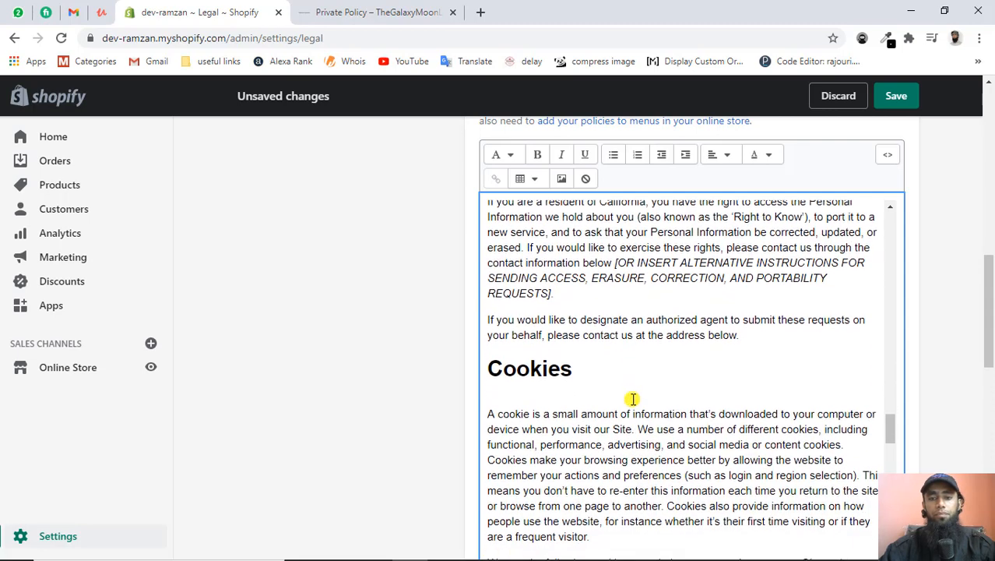
# Remove the bracketed alternative instructions placeholder from the end of the first CCPA paragraph
pyautogui.scroll(1, 632, 398)
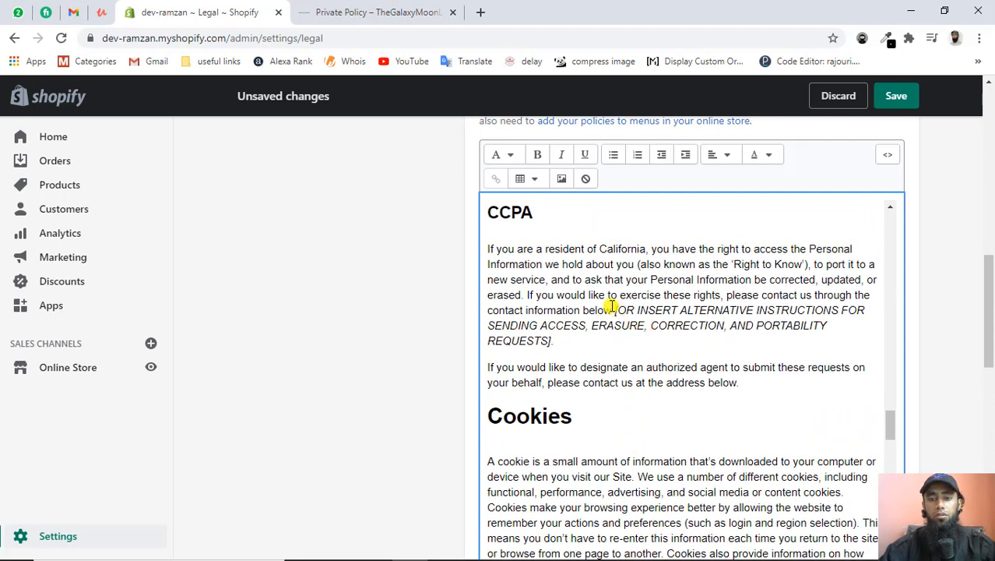
pyautogui.moveTo(613, 310); pyautogui.dragTo(616, 335)
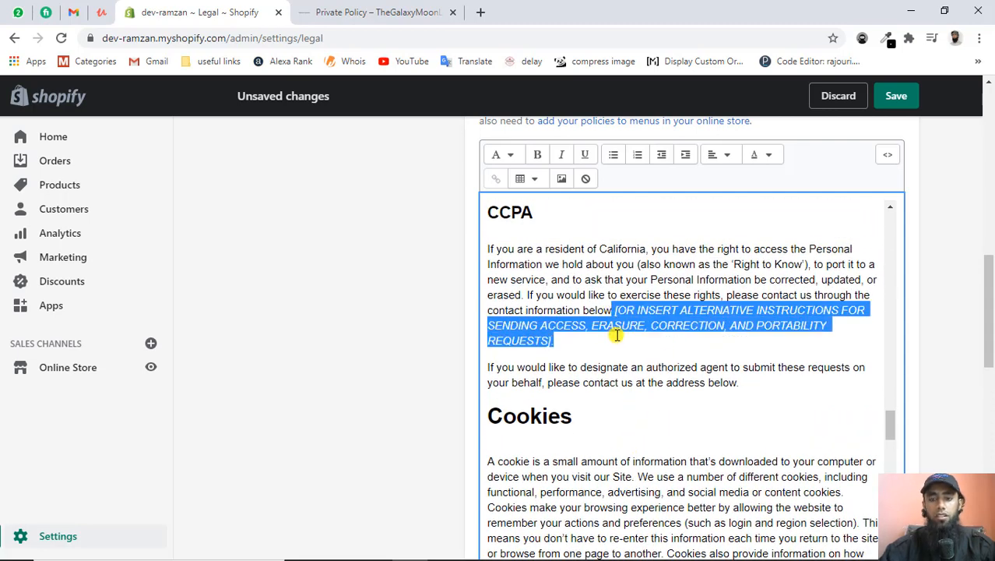
pyautogui.press('BackSpace')
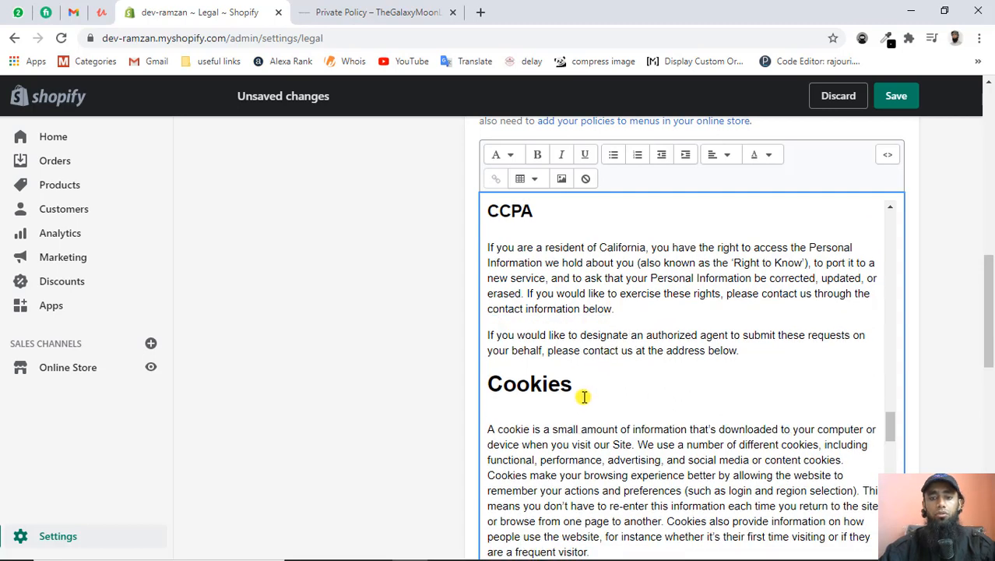
# Delete the bracketed placeholder about other cookies or tracking technologies below the Reporting and Analytics table
pyautogui.scroll(-4, 583, 397)
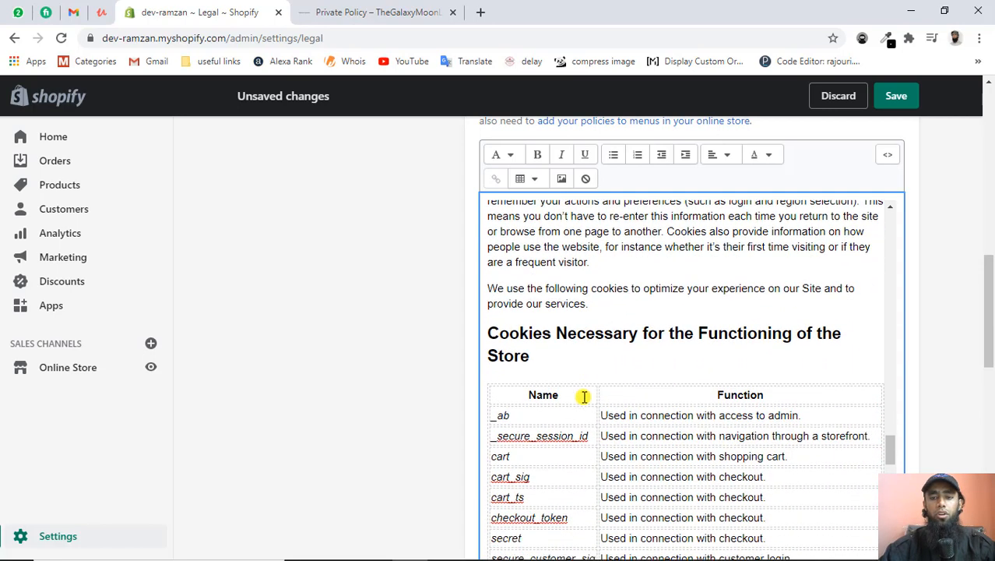
pyautogui.scroll(-1, 584, 397)
pyautogui.scroll(-4, 583, 397)
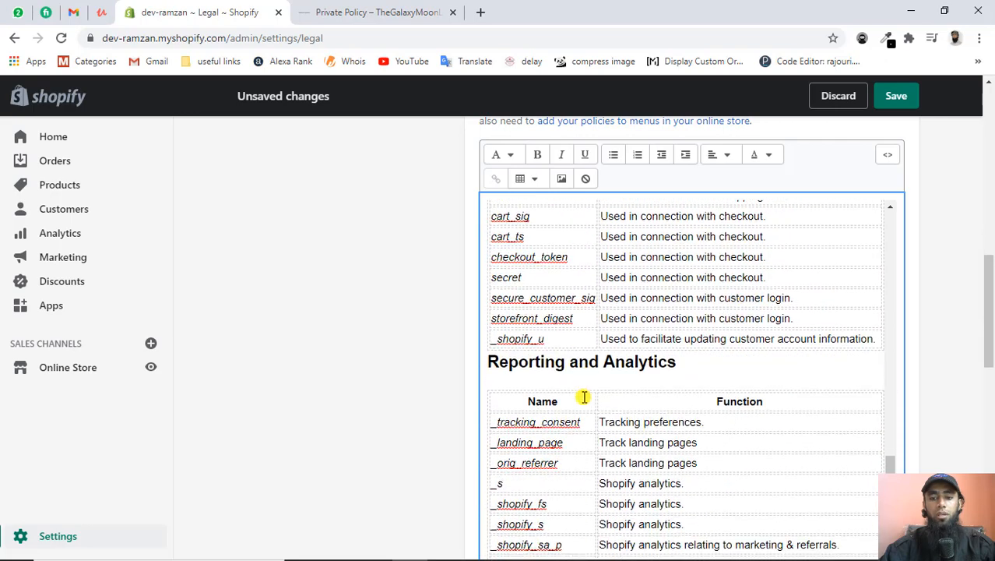
pyautogui.scroll(-3, 583, 397)
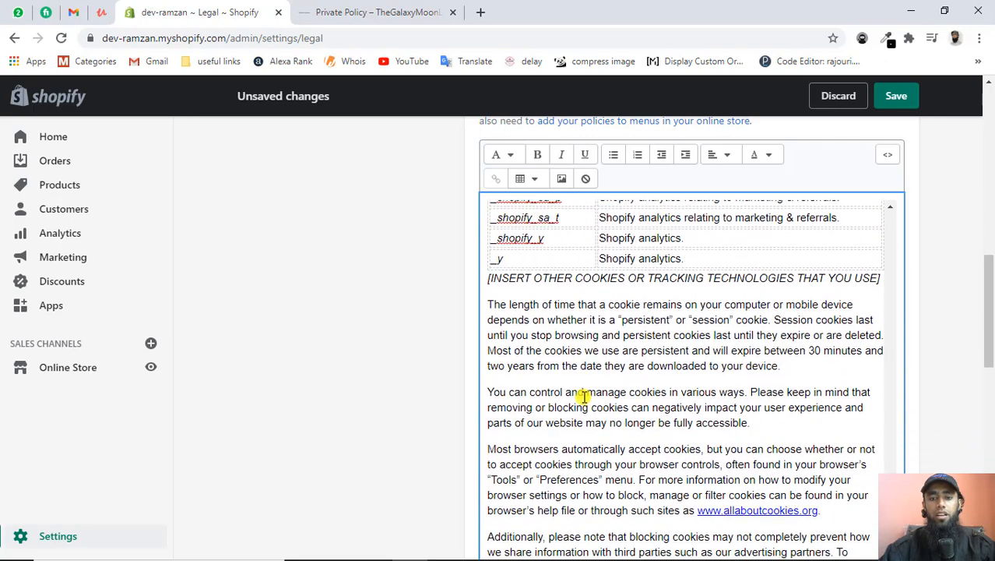
pyautogui.moveTo(488, 277); pyautogui.dragTo(894, 281)
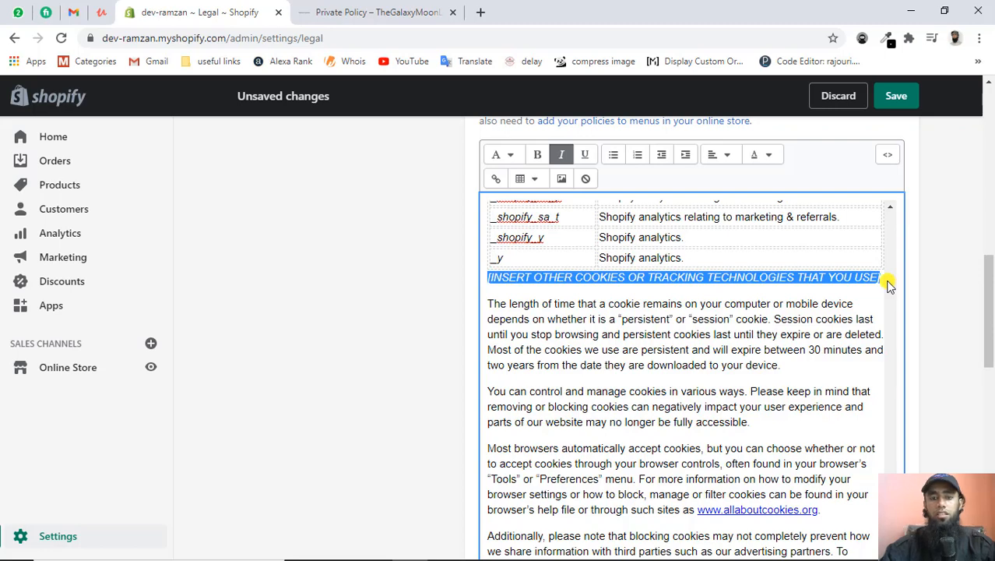
pyautogui.press('BackSpace')
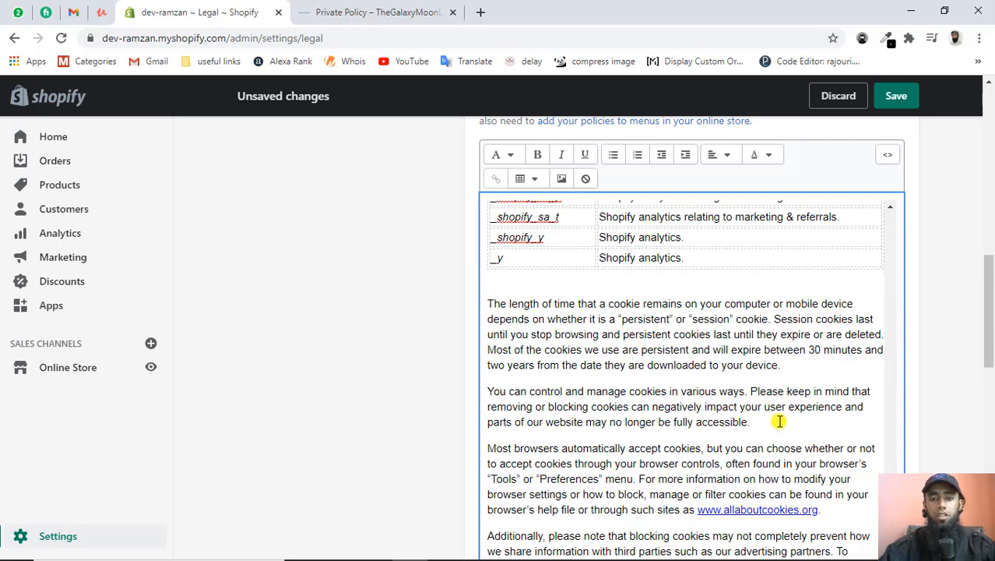
# Replace the postal address line in the Contact section with "..."
pyautogui.scroll(-2, 778, 423)
pyautogui.scroll(-1, 778, 423)
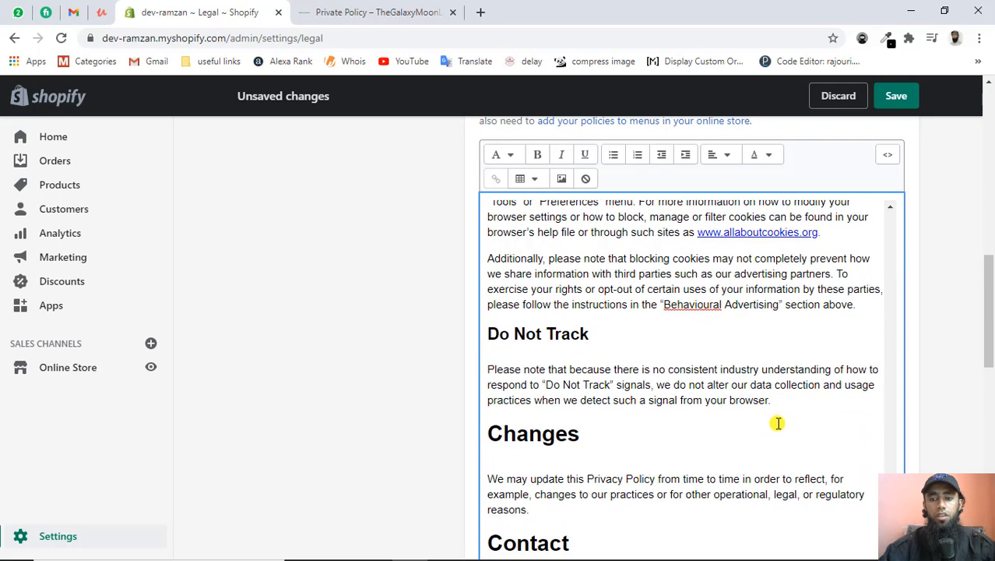
pyautogui.scroll(-2, 778, 423)
pyautogui.scroll(-1, 778, 423)
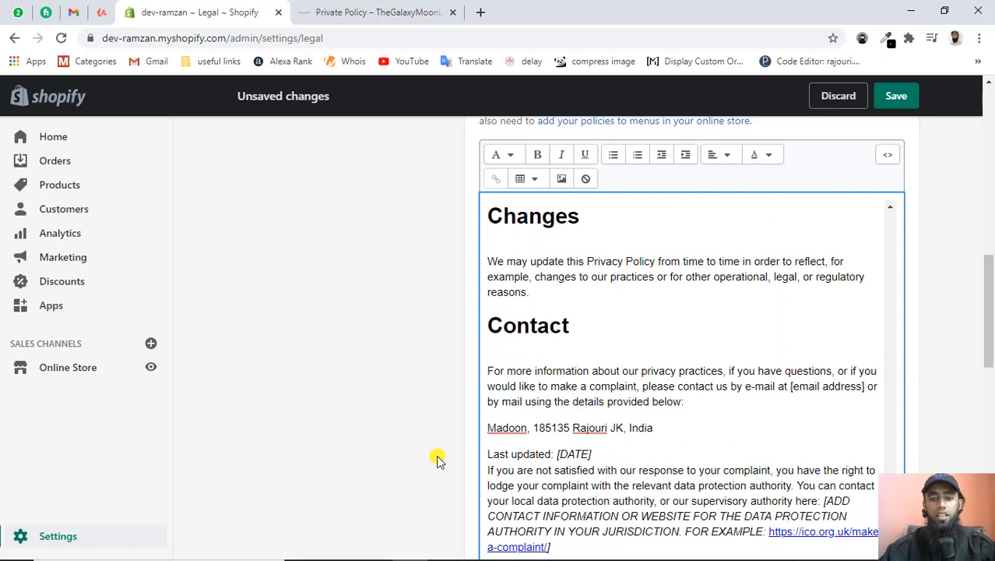
pyautogui.scroll(-2, 438, 458)
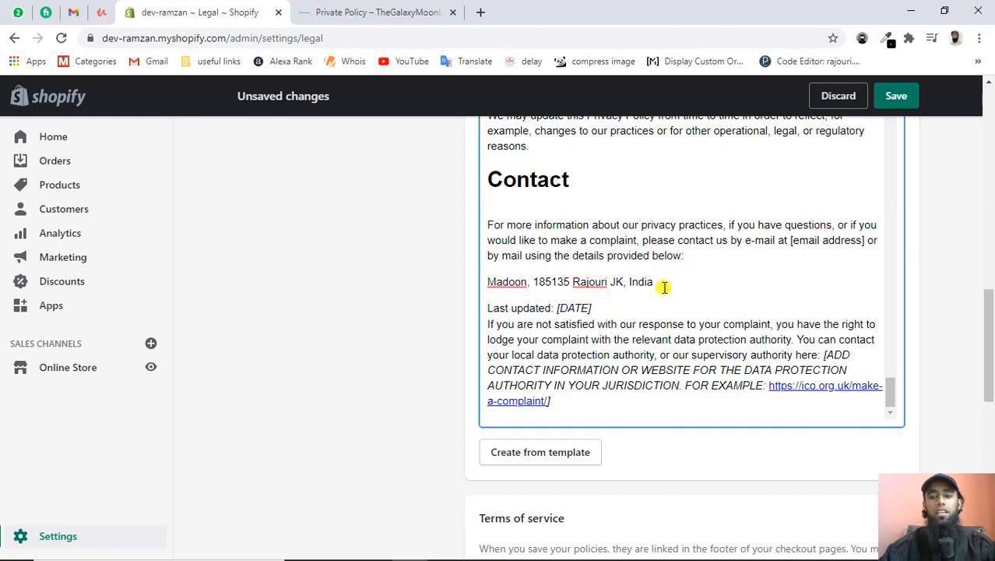
pyautogui.click(489, 281)
pyautogui.keyDown('shift'); pyautogui.click(669, 285); pyautogui.keyUp('shift')
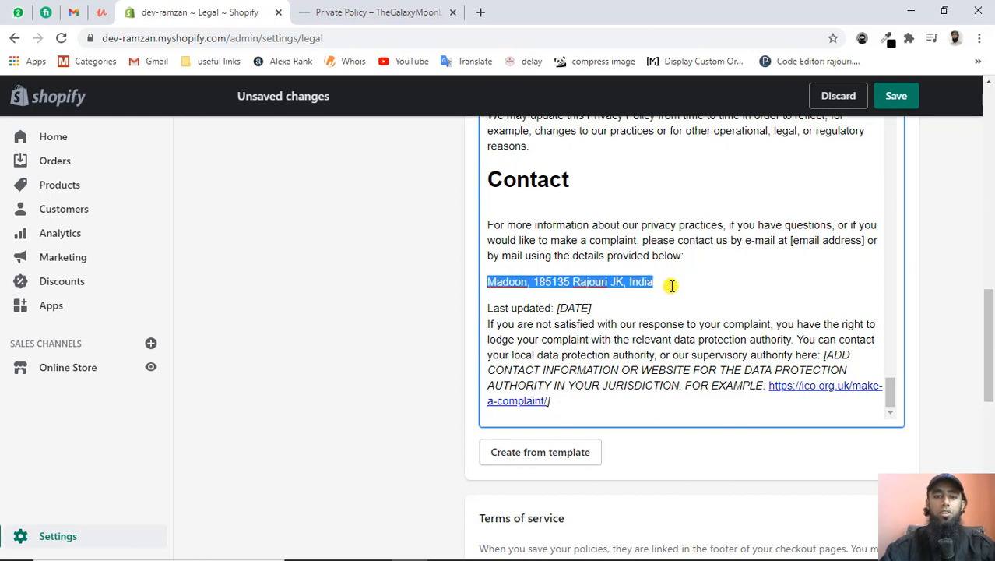
pyautogui.press('BackSpace')
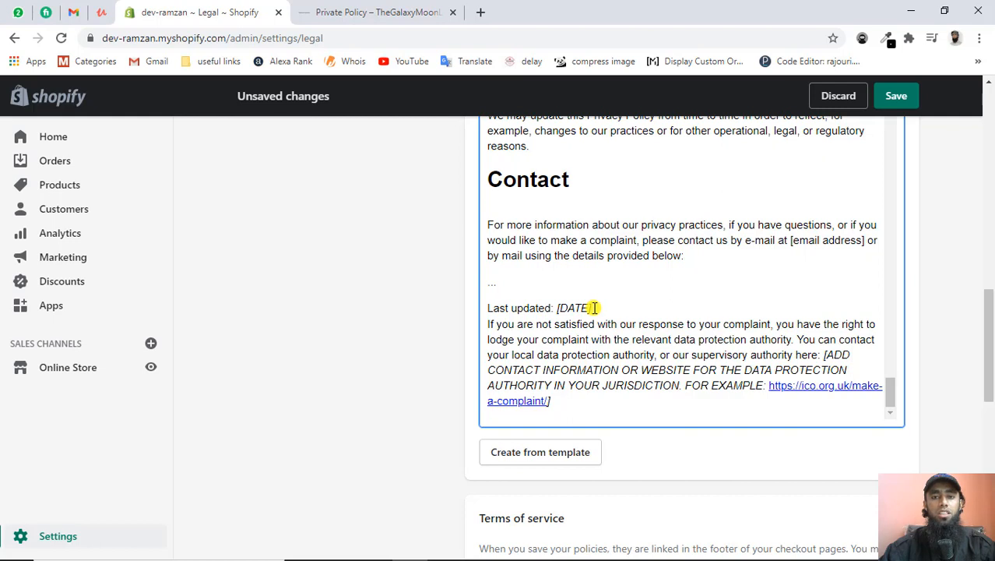
# Replace the bracketed date placeholder after "Last updated:" with 31 Oct 2020
pyautogui.click(557, 307)
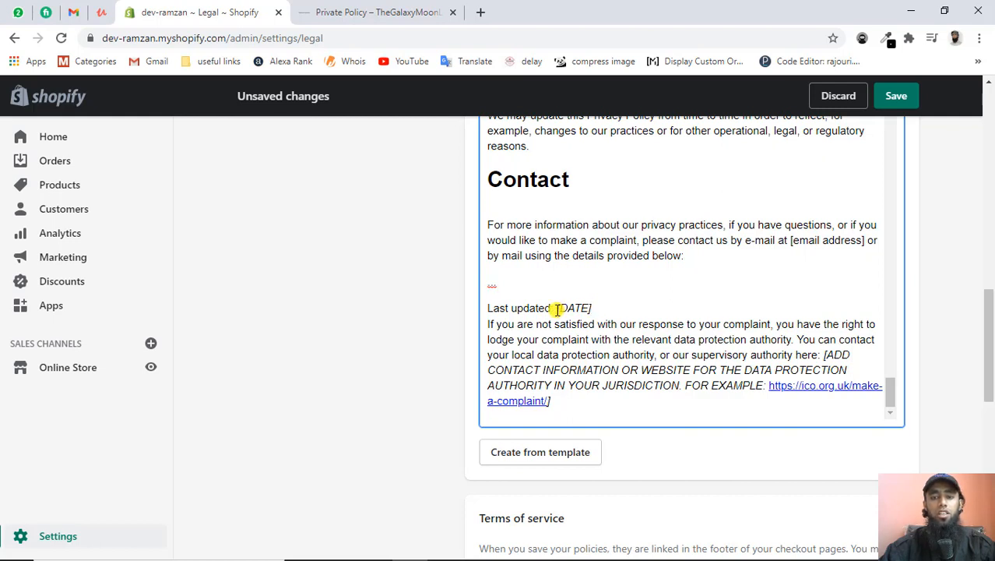
pyautogui.keyDown('shift'); pyautogui.click(603, 307); pyautogui.keyUp('shift')
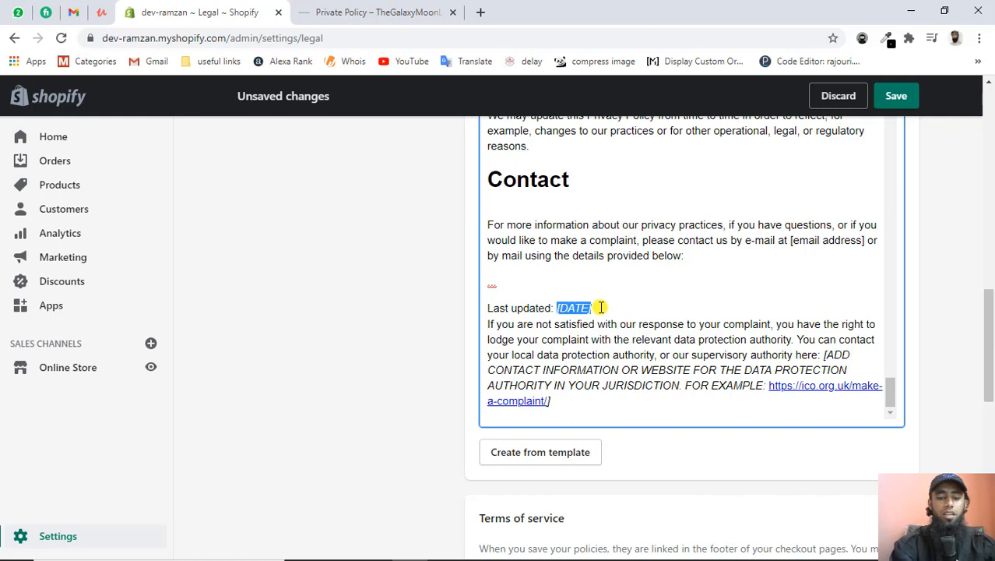
pyautogui.write('1')
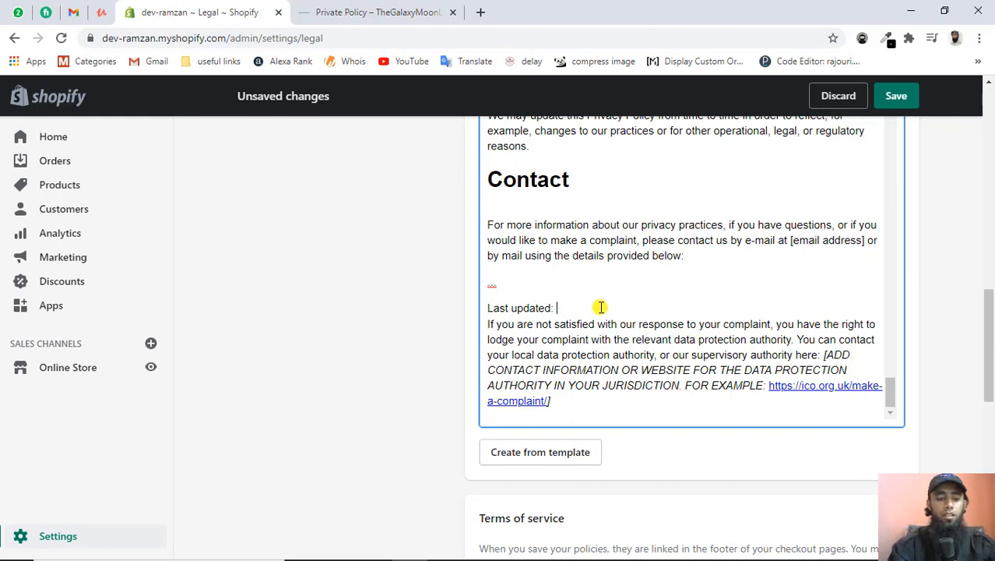
pyautogui.write('31')
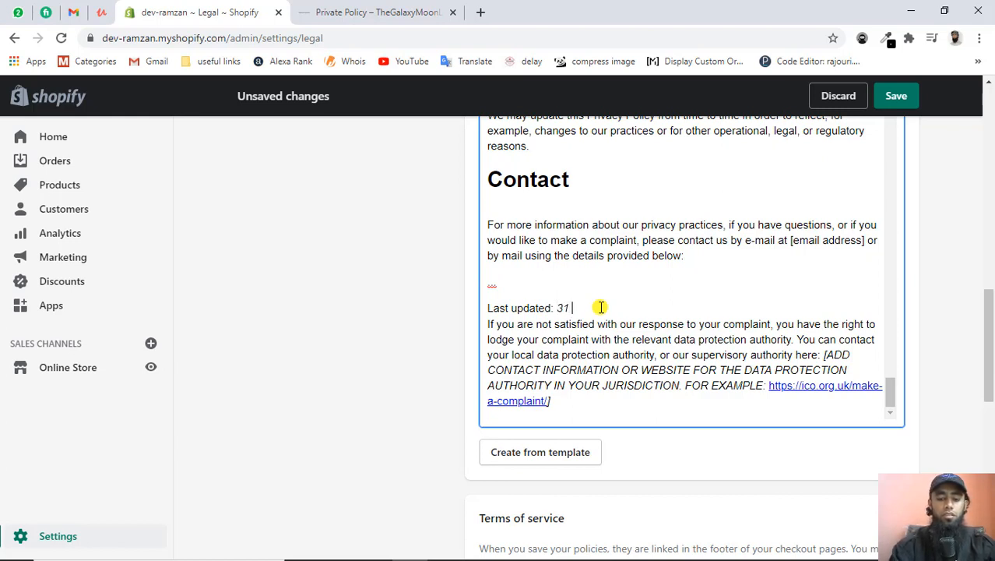
pyautogui.write(' Oct 2020')
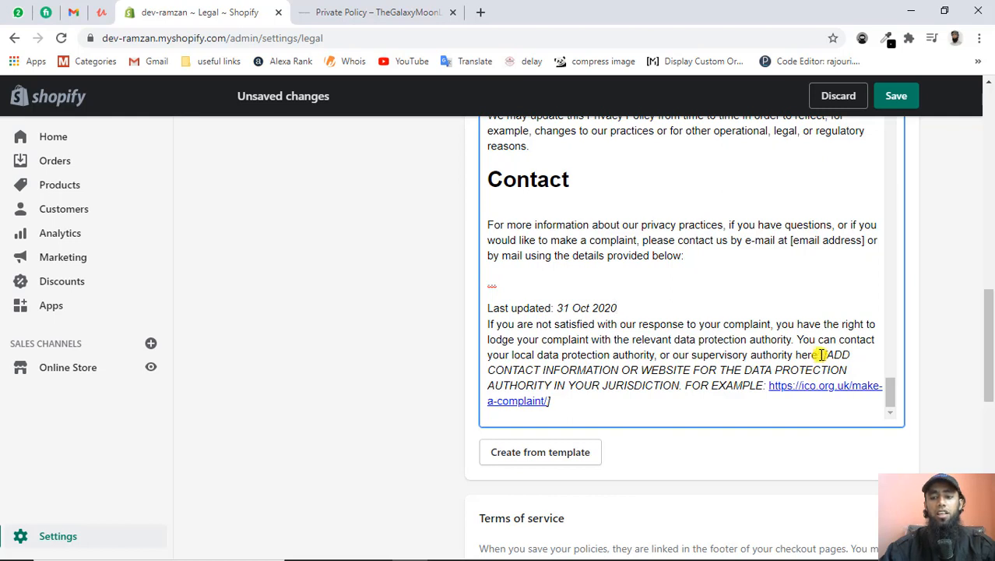
# Delete the bracketed data protection authority placeholder and its example link from the end of the Contact section
pyautogui.moveTo(823, 354); pyautogui.dragTo(833, 397)
pyautogui.press('BackSpace')
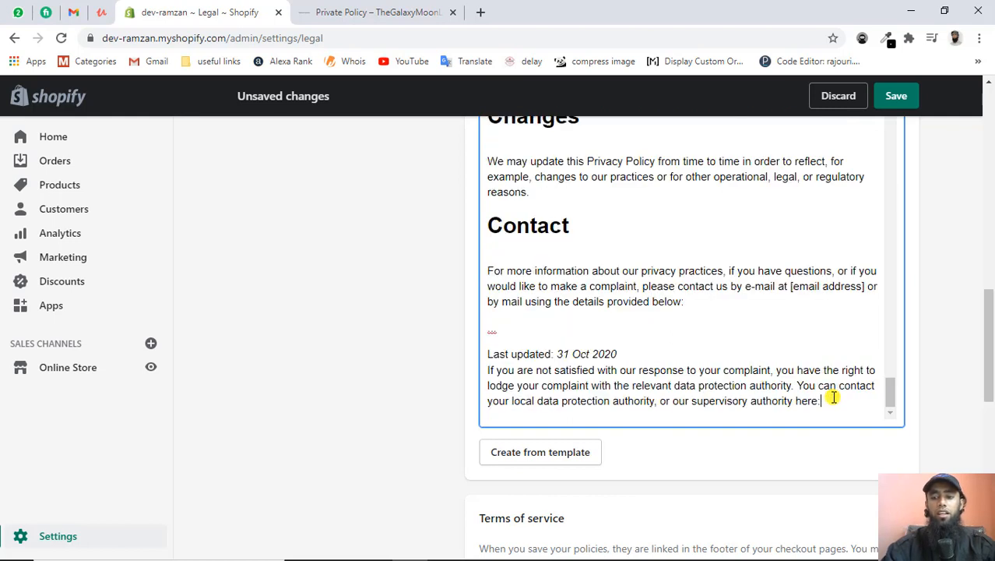
pyautogui.press('BackSpace')
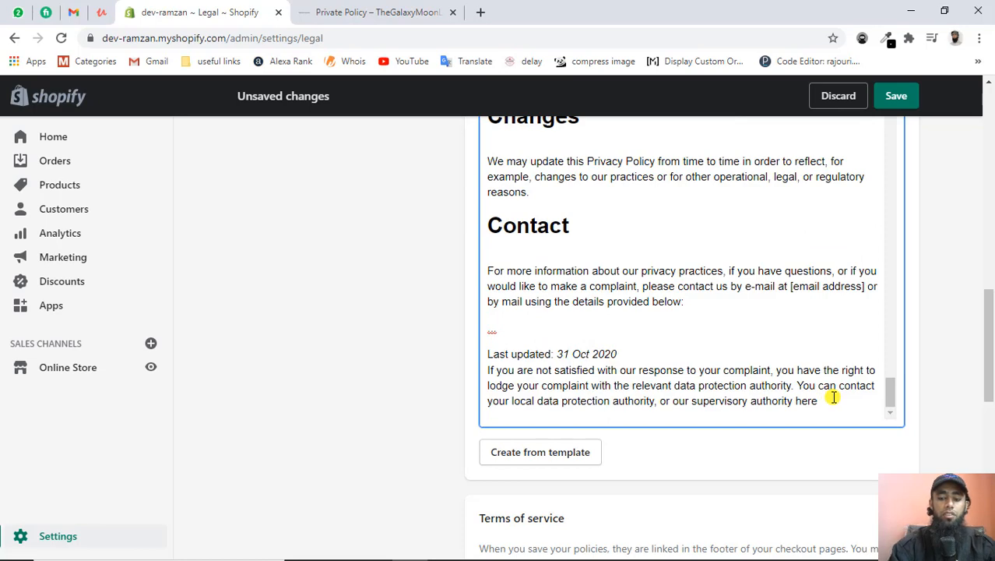
pyautogui.press('Return')
pyautogui.press('Return')
pyautogui.press('Return')
pyautogui.press('Return')
pyautogui.press('Return')
pyautogui.press('Return')
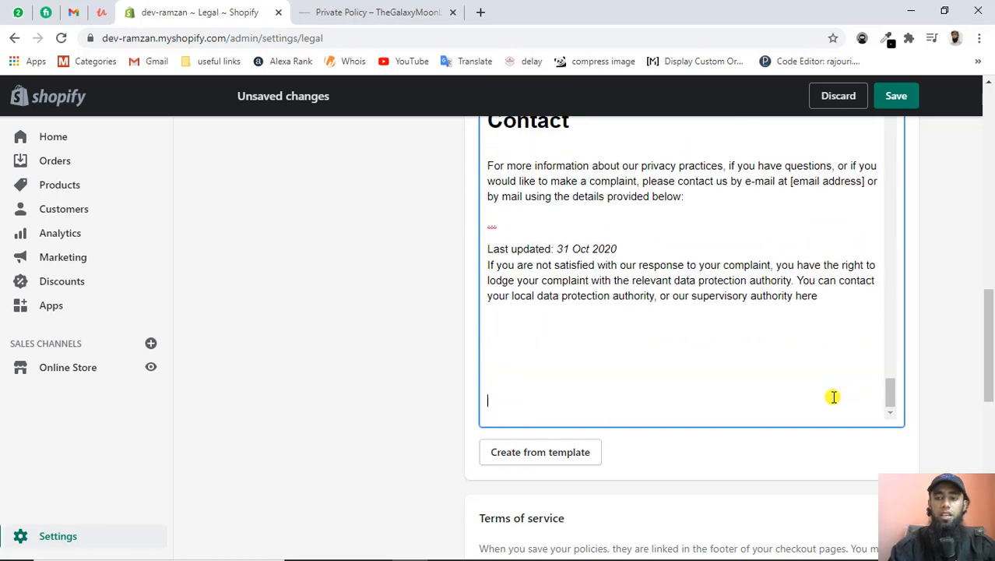
pyautogui.press('BackSpace')
pyautogui.press('BackSpace')
pyautogui.press('BackSpace')
pyautogui.press('BackSpace')
pyautogui.press('BackSpace')
pyautogui.press('BackSpace')
pyautogui.press('BackSpace')
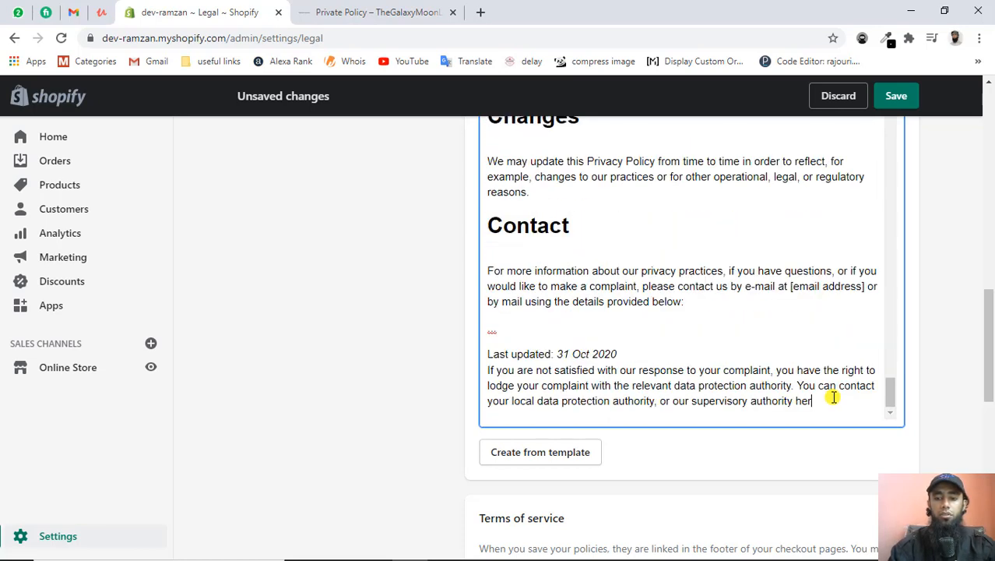
pyautogui.write('e')
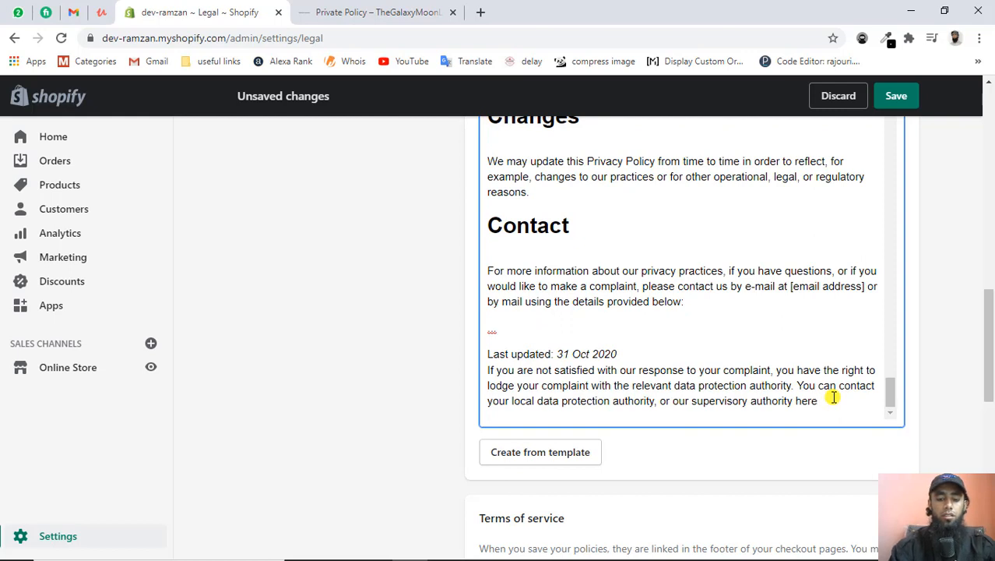
pyautogui.write(': ramz')
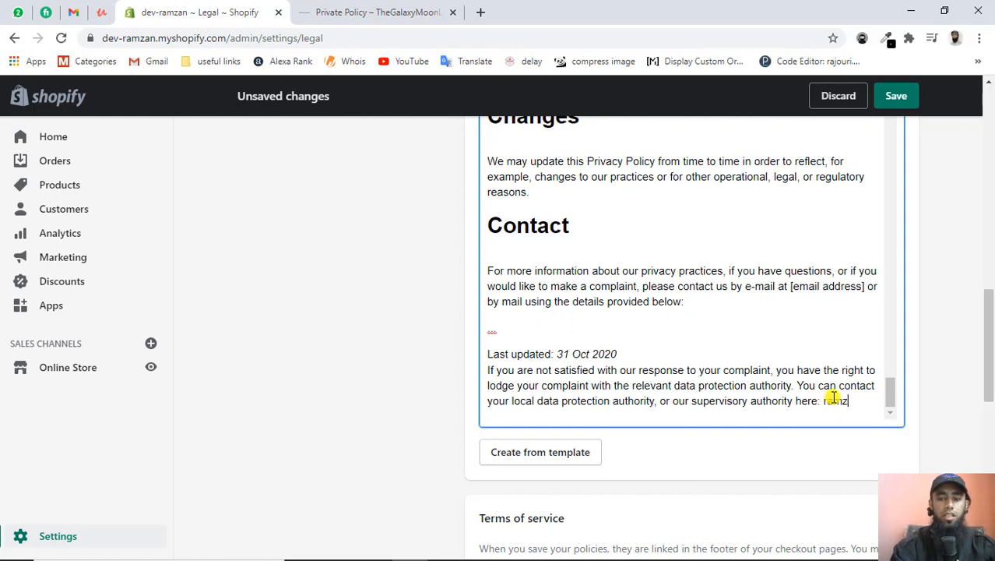
pyautogui.write('an')
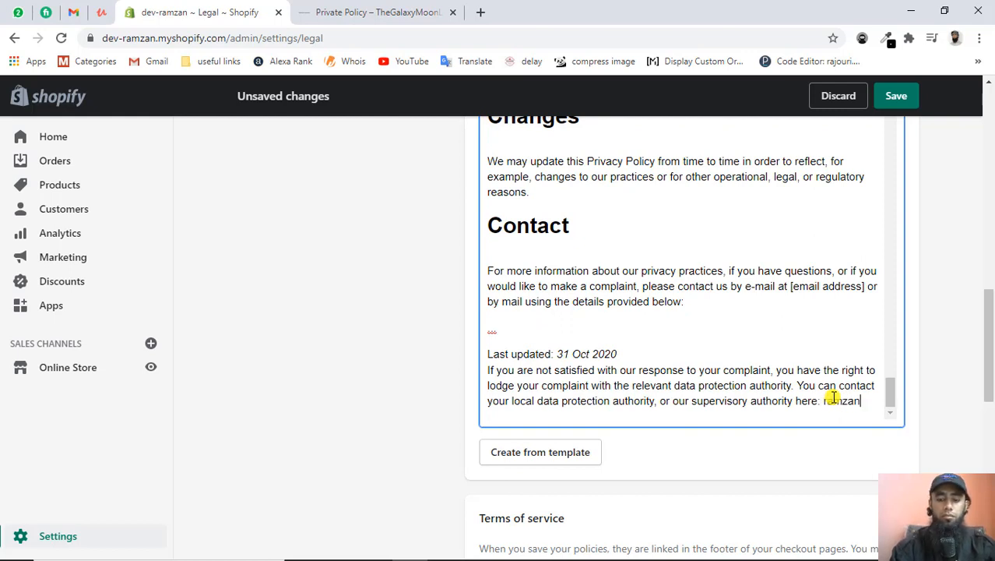
pyautogui.write('malik')
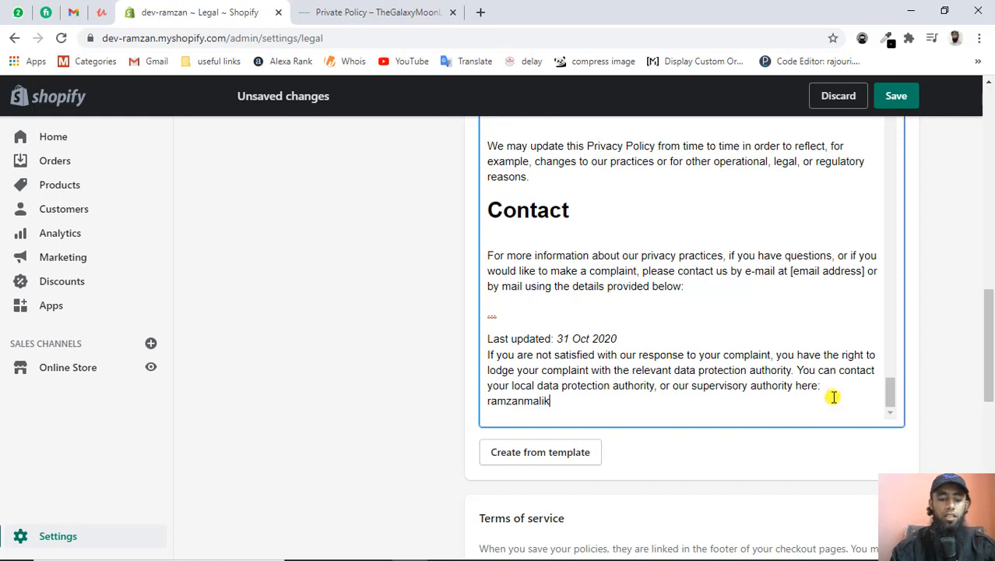
pyautogui.write('.in')
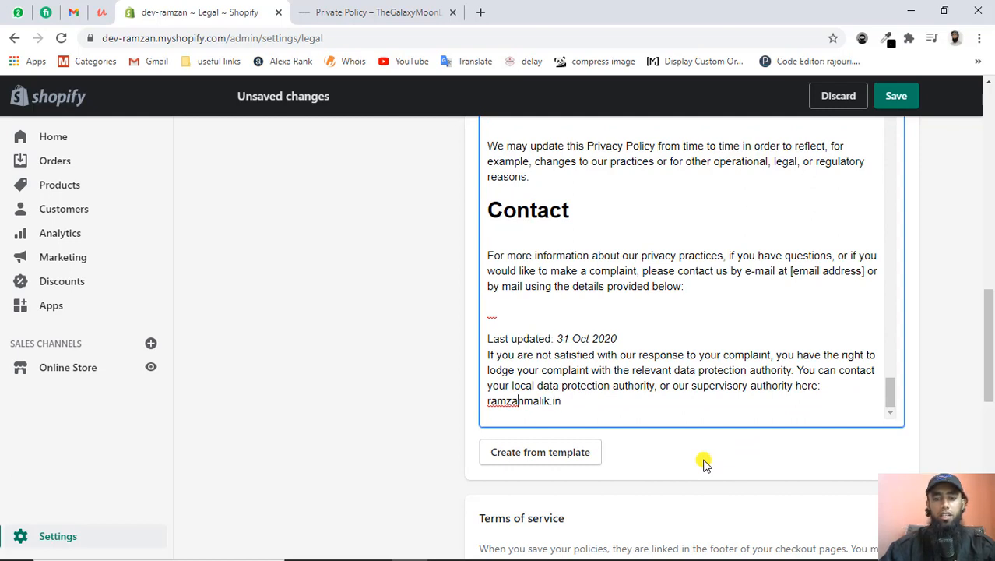
pyautogui.press('Left')
pyautogui.press('Left')
pyautogui.write('http')
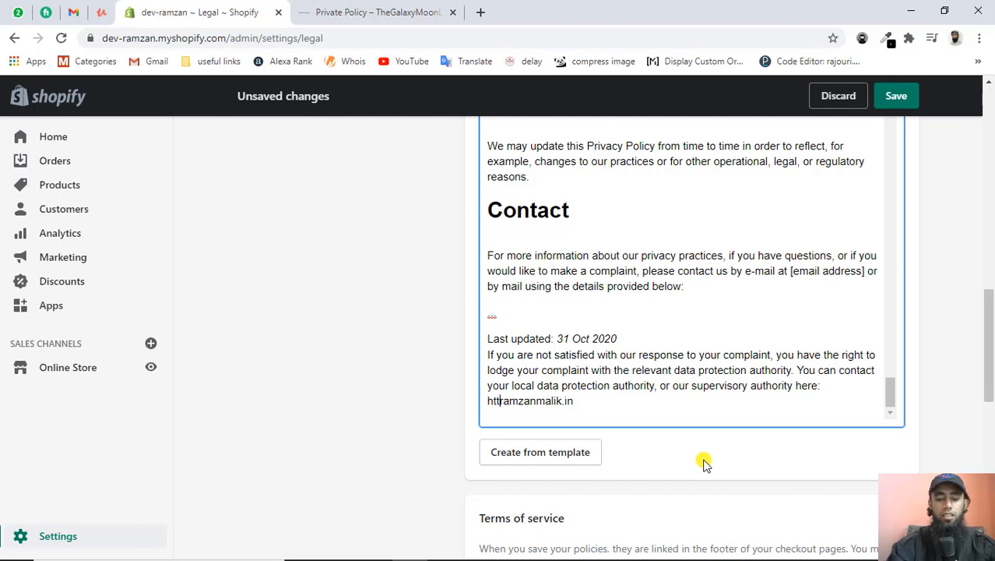
pyautogui.write('s')
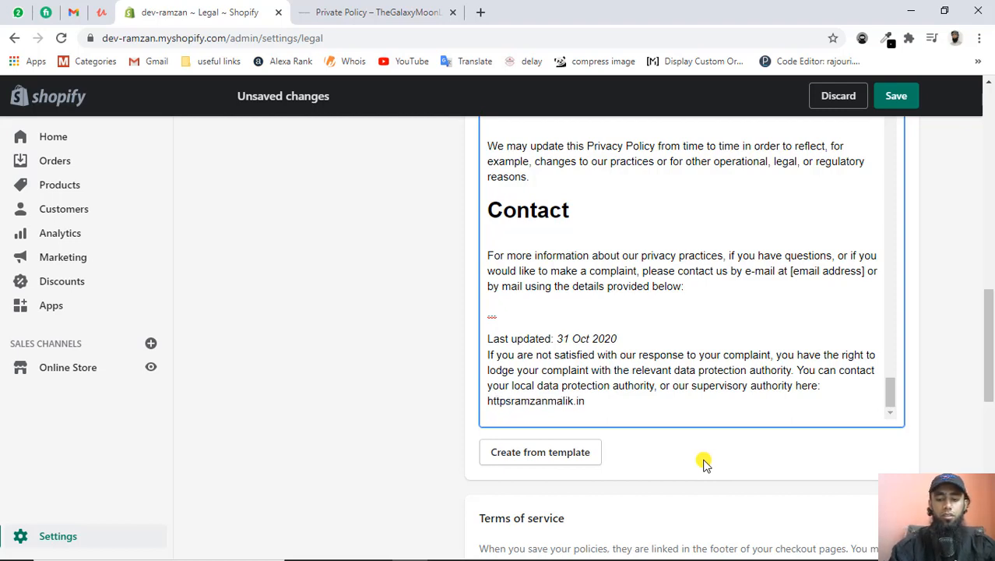
pyautogui.write('://')
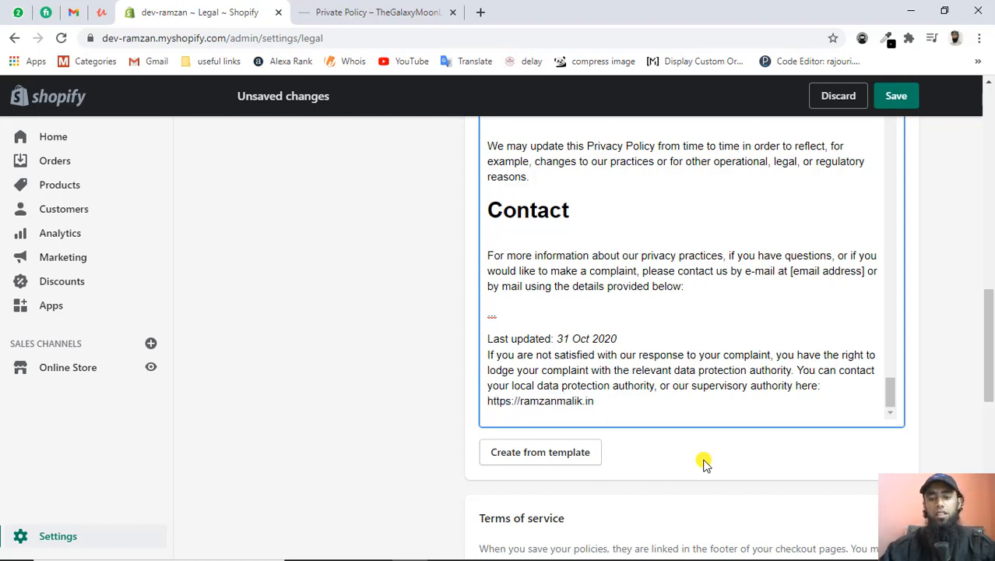
# Review the edited Contact section, highlighting the "..." line that stands in for the mailing address
pyautogui.scroll(-1, 645, 463)
pyautogui.scroll(1, 645, 464)
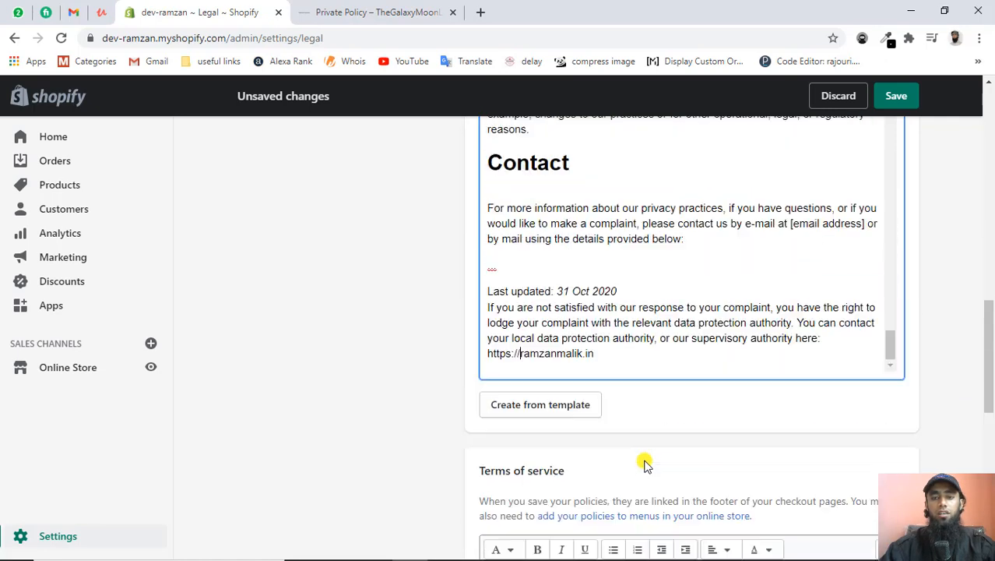
pyautogui.scroll(-5, 645, 464)
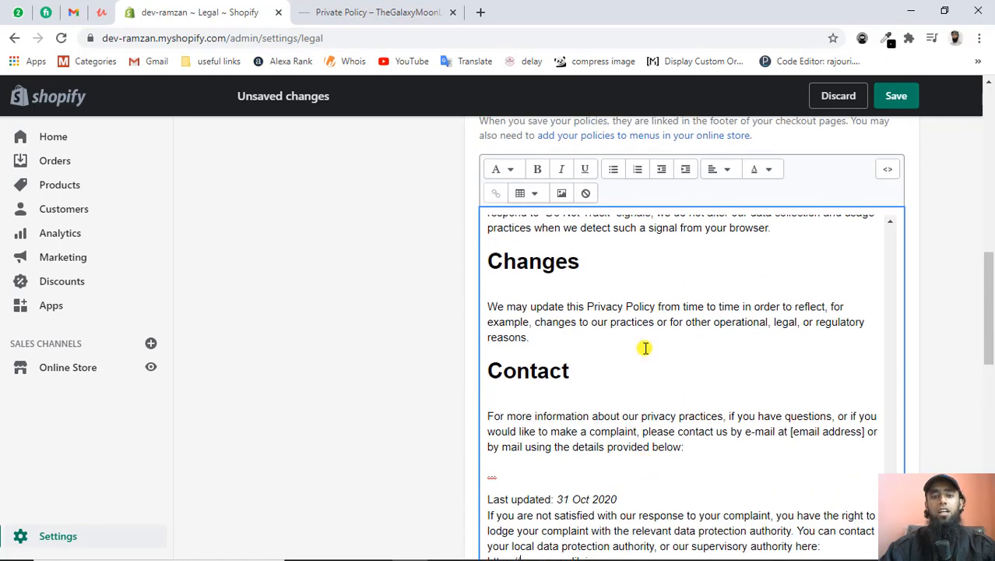
pyautogui.scroll(1, 624, 480)
pyautogui.scroll(-1, 625, 482)
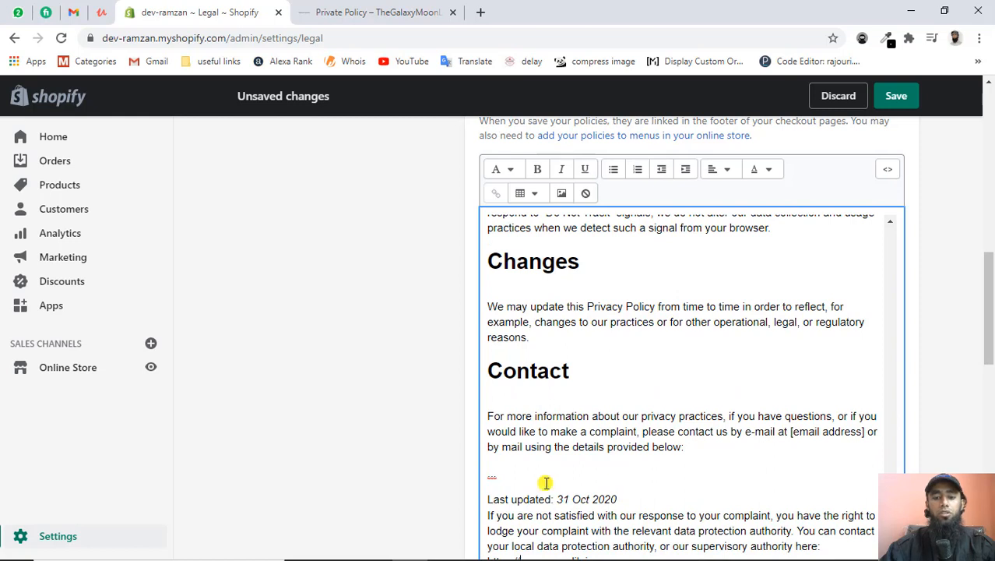
pyautogui.doubleClick(489, 473)
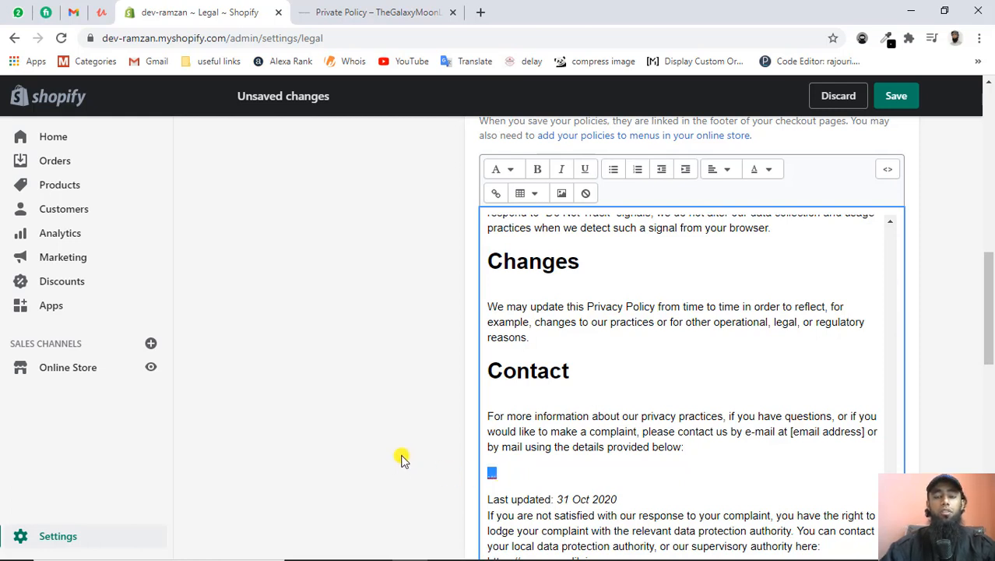
pyautogui.scroll(-5, 402, 459)
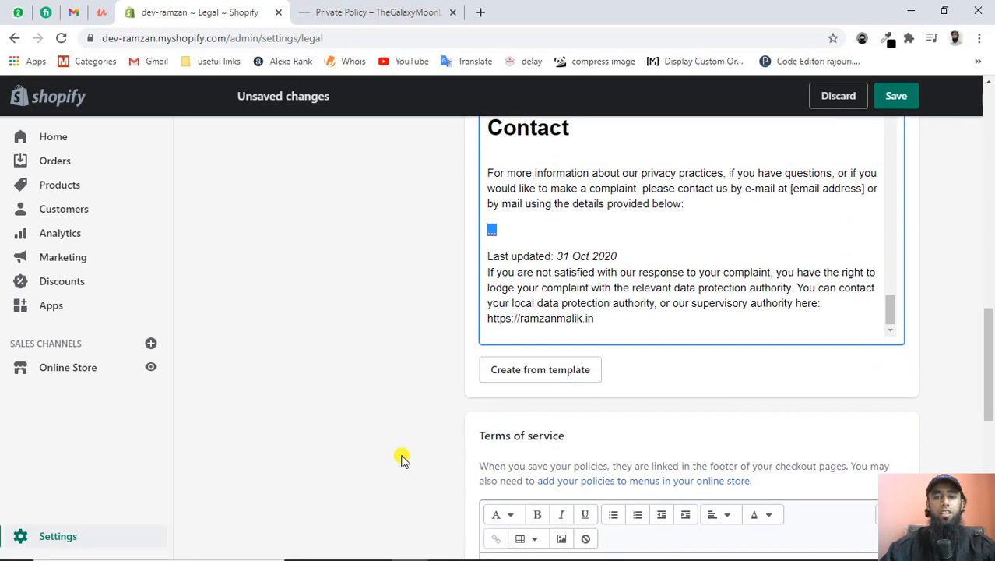
# Create the Terms of service policy from the template
pyautogui.scroll(4, 402, 460)
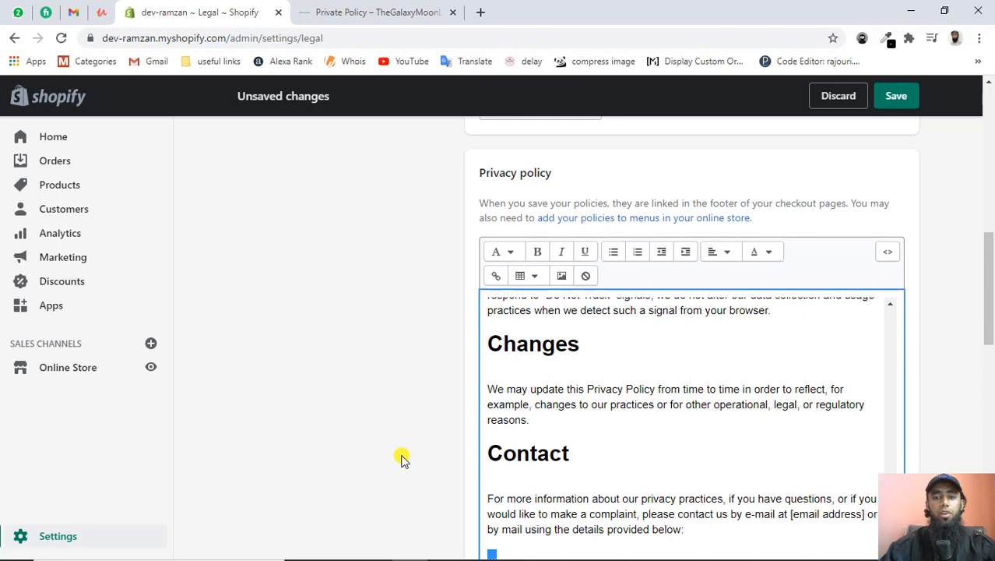
pyautogui.scroll(-8, 402, 459)
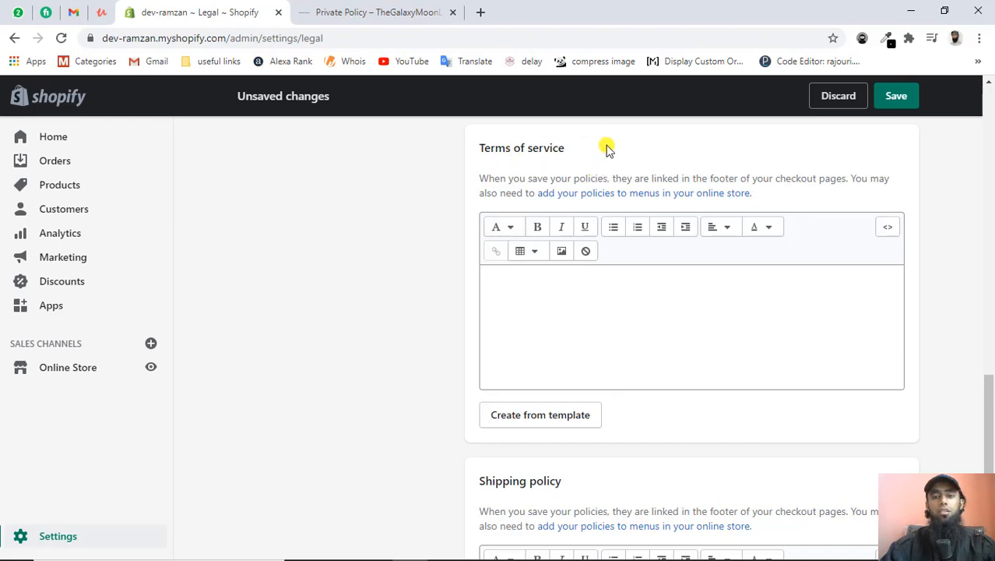
pyautogui.click(539, 415)
pyautogui.scroll(2, 398, 336)
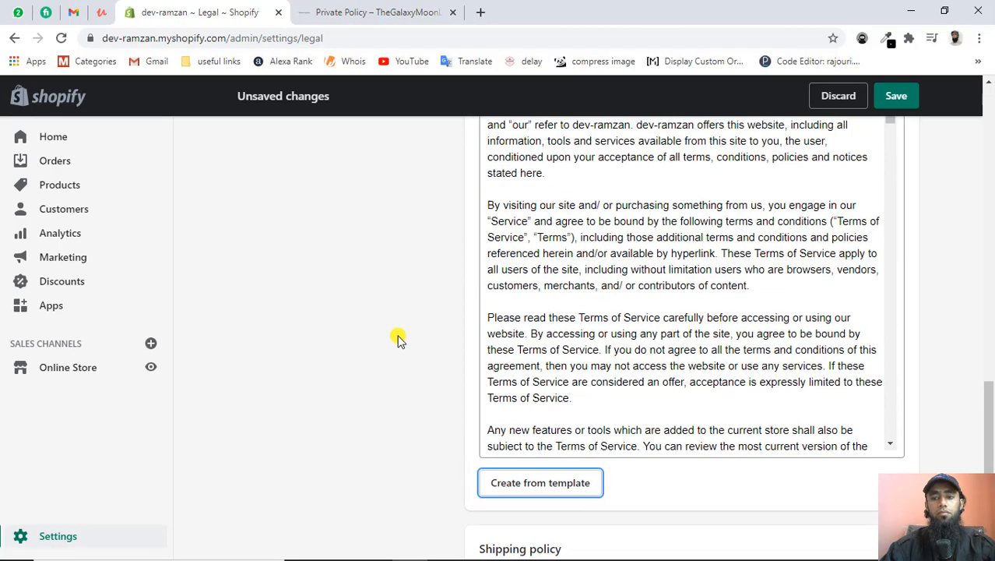
# Read the generated terms of service through to Section 20 and highlight the contact e-mail address there
pyautogui.scroll(-5, 679, 294)
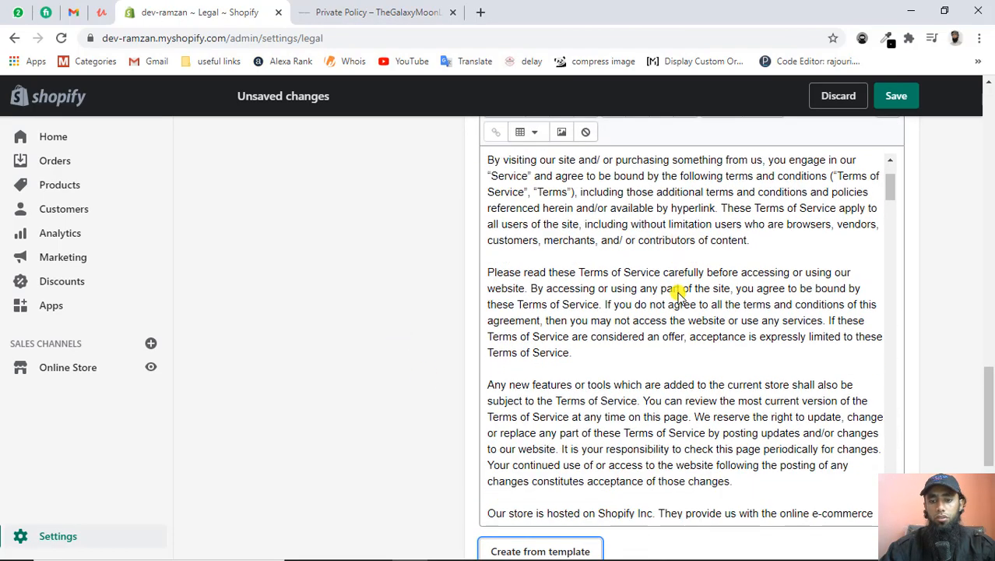
pyautogui.scroll(-7, 679, 294)
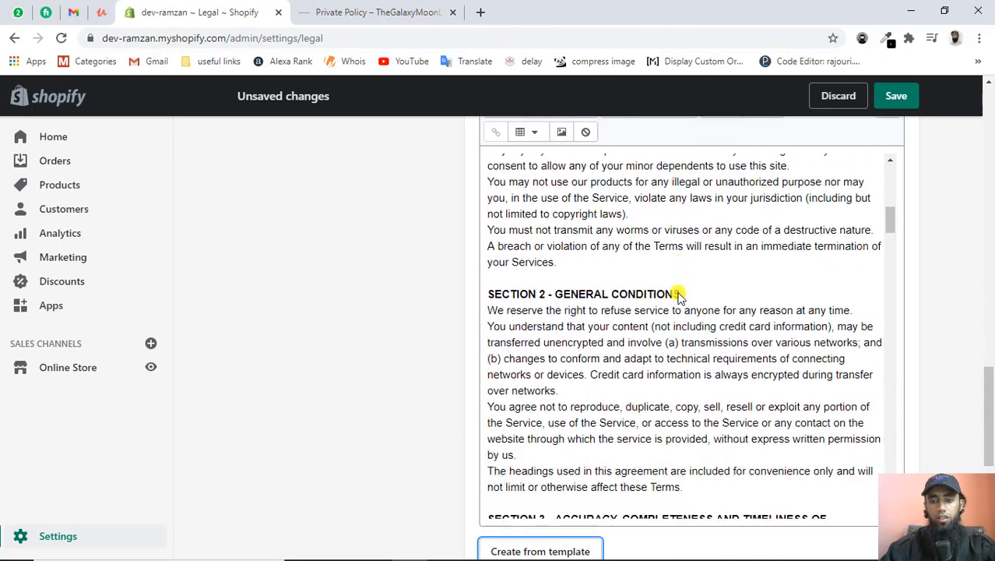
pyautogui.scroll(-8, 679, 296)
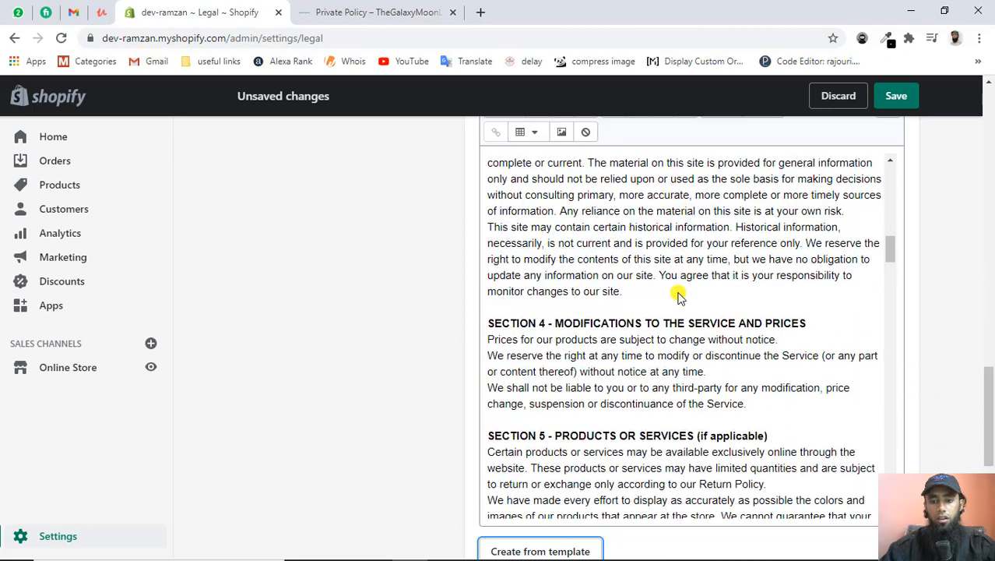
pyautogui.scroll(-8, 680, 295)
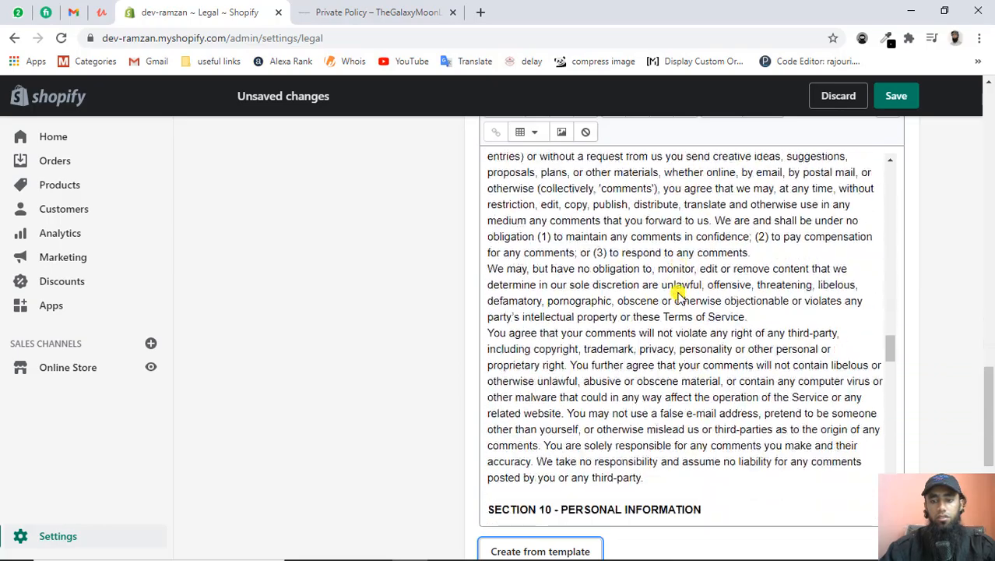
pyautogui.scroll(-12, 679, 295)
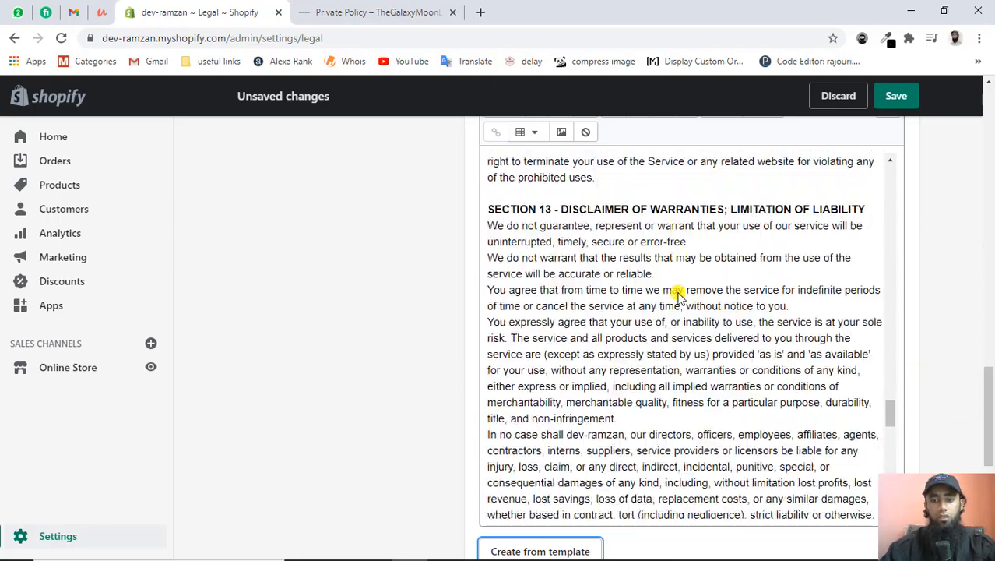
pyautogui.scroll(-15, 679, 294)
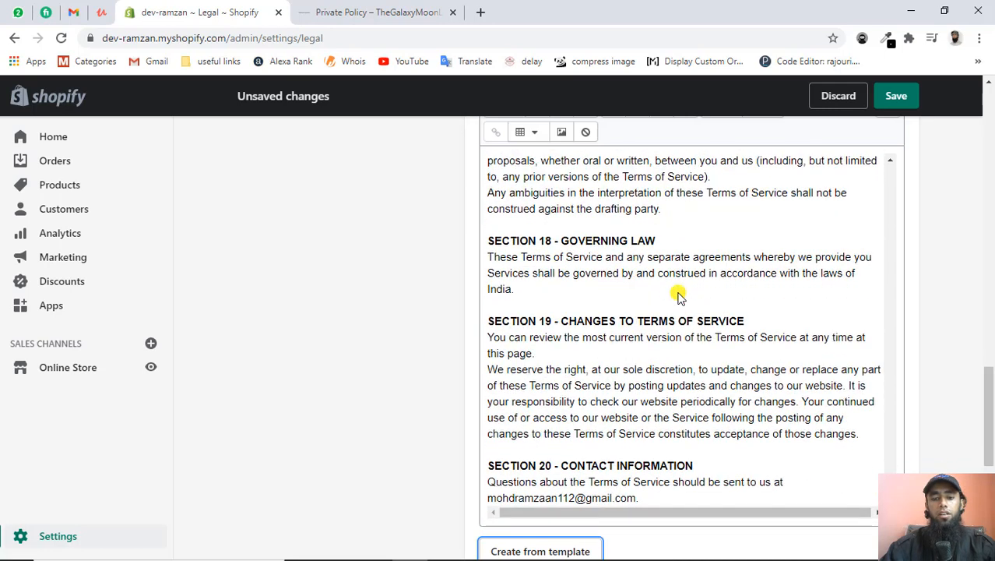
pyautogui.click(638, 497)
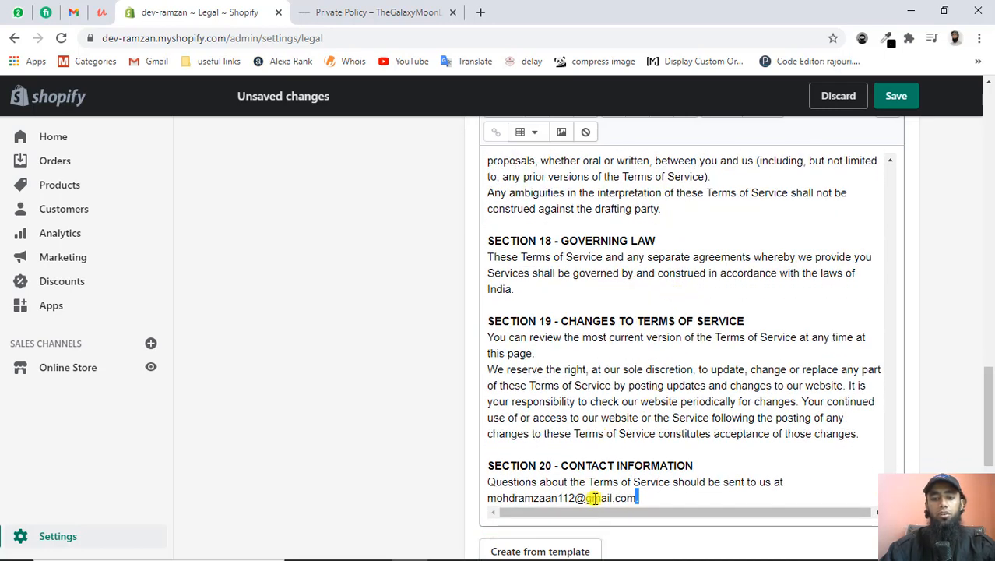
pyautogui.moveTo(595, 498); pyautogui.dragTo(552, 497)
pyautogui.moveTo(551, 497); pyautogui.dragTo(487, 497)
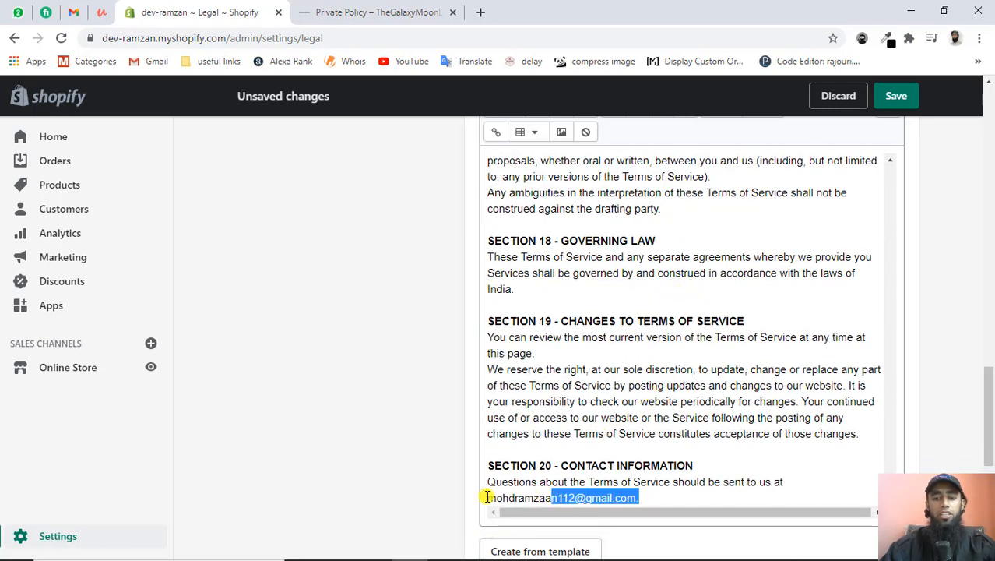
pyautogui.click(647, 501)
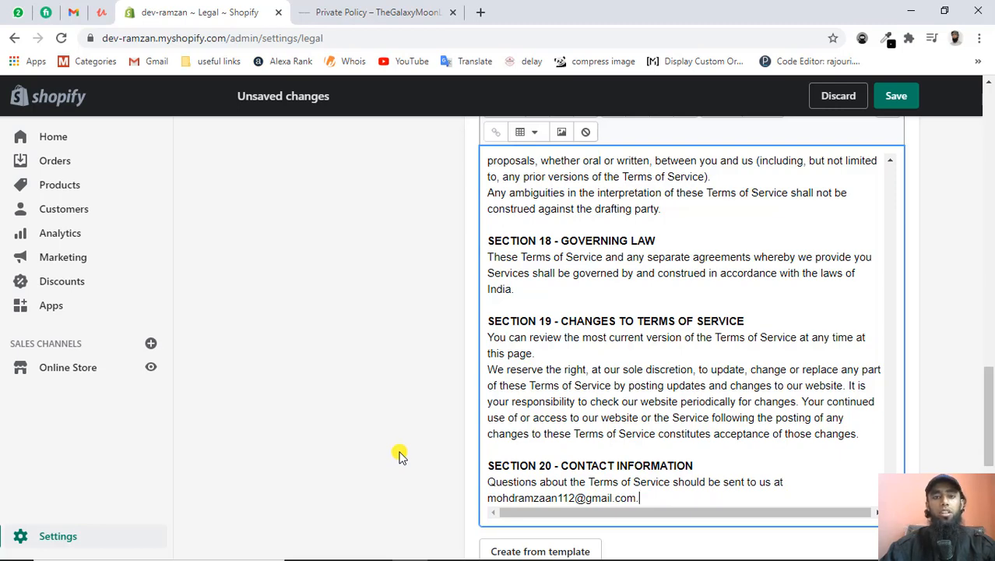
# Examine the Shipping policy section and look back over the terms, refund and privacy policy texts
pyautogui.scroll(-2, 399, 455)
pyautogui.scroll(-3, 399, 456)
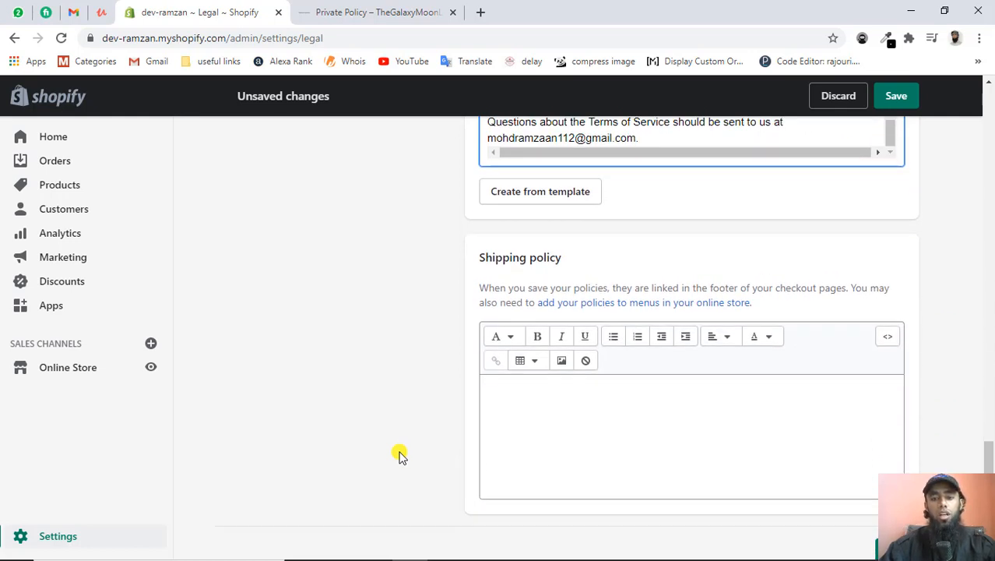
pyautogui.scroll(-1, 399, 456)
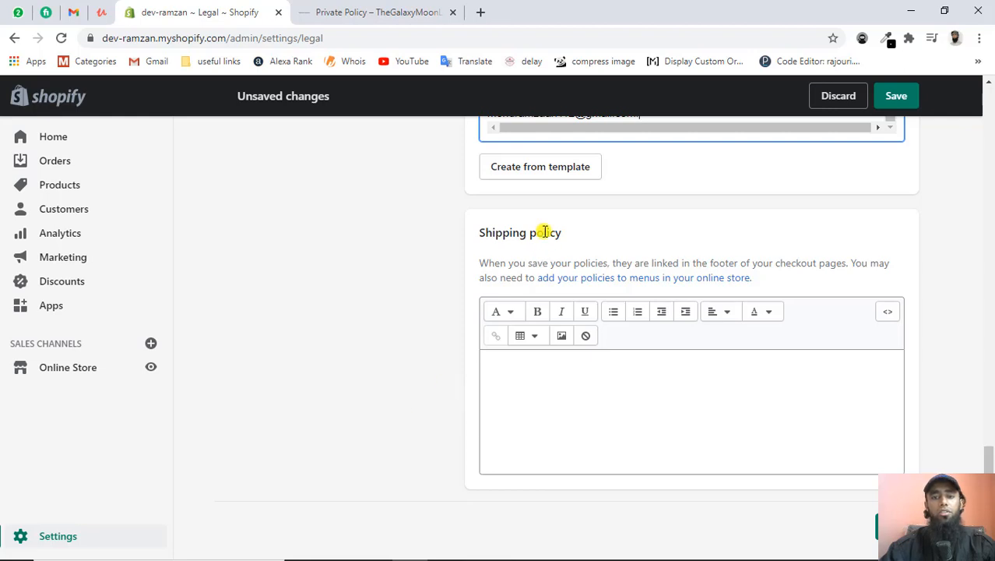
pyautogui.click(574, 402)
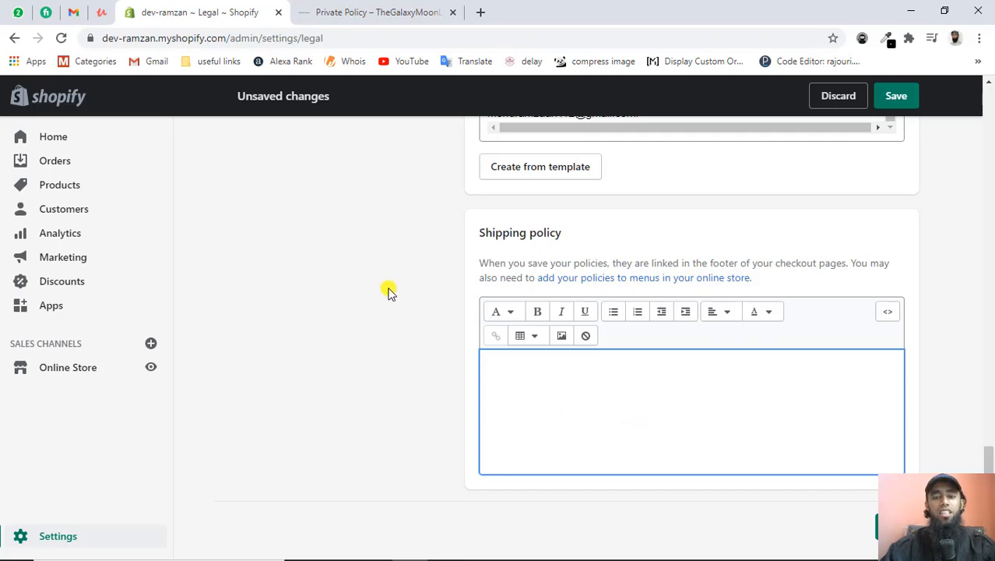
pyautogui.scroll(2, 389, 292)
pyautogui.scroll(6, 389, 291)
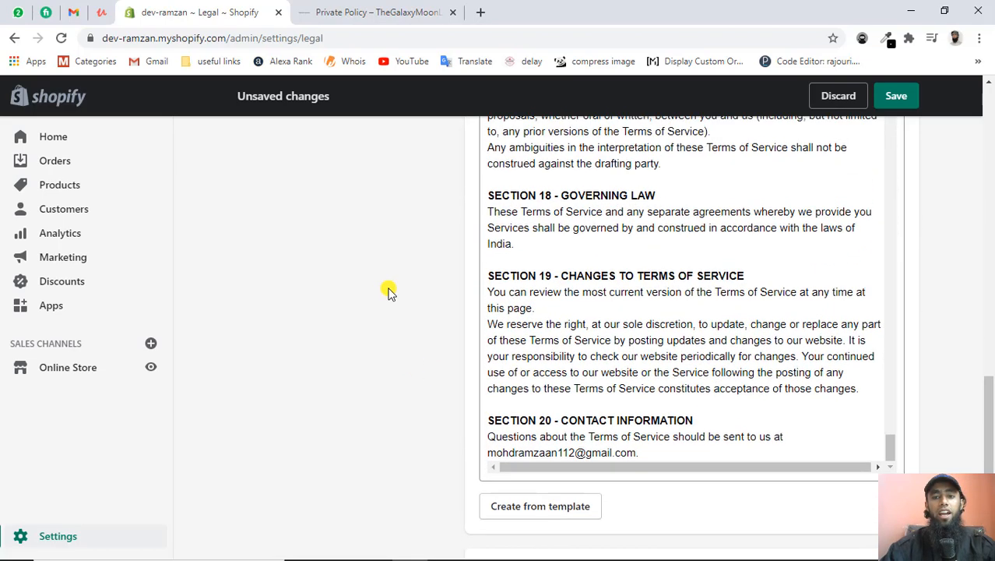
pyautogui.scroll(10, 390, 291)
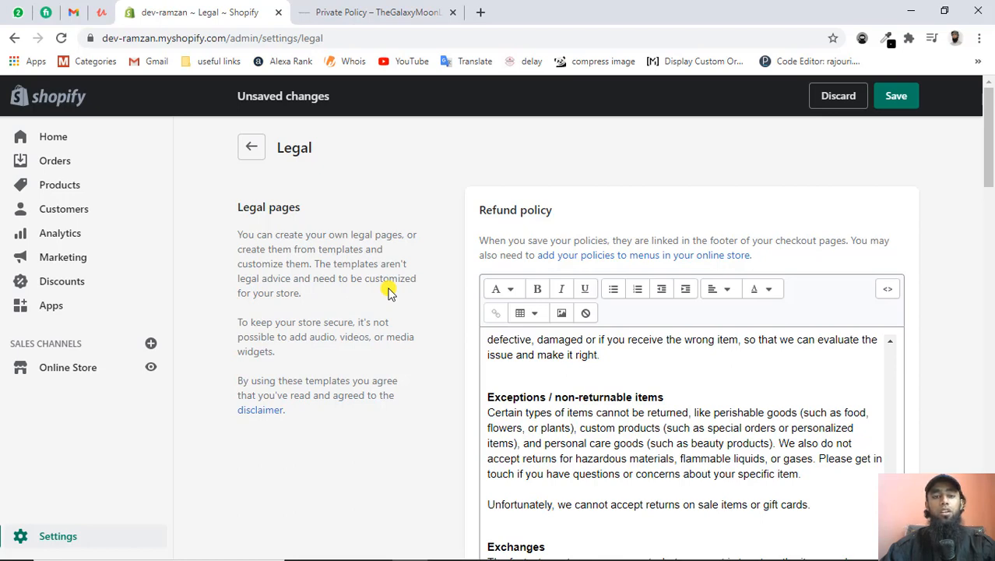
pyautogui.scroll(-5, 390, 292)
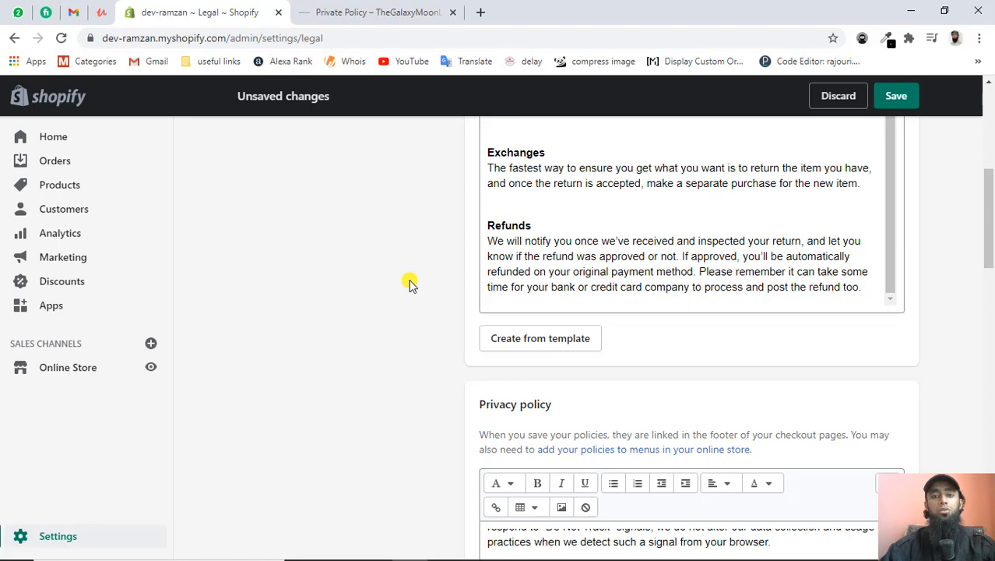
pyautogui.scroll(5, 410, 284)
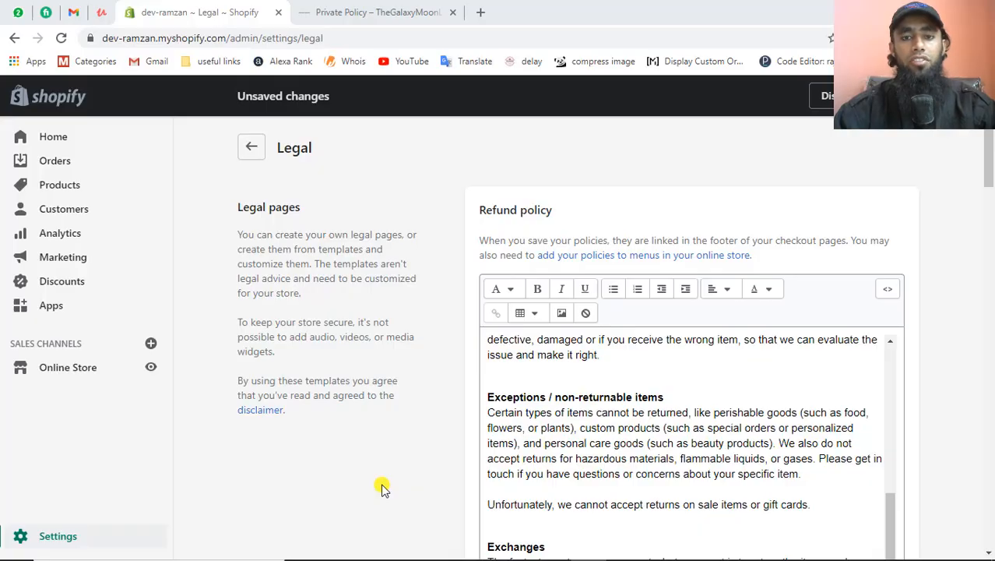
# Save the legal pages
pyautogui.scroll(-3, 382, 486)
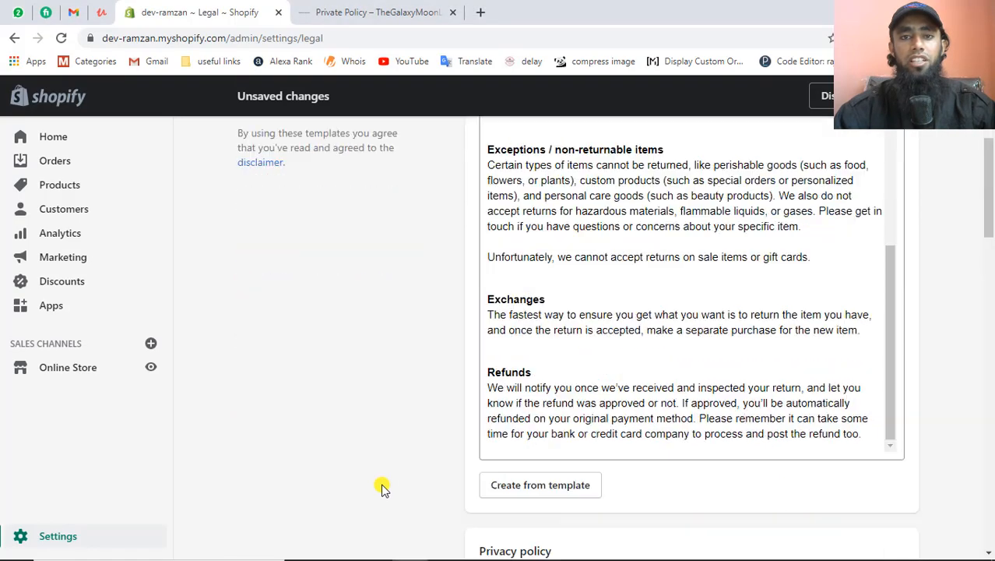
pyautogui.scroll(-10, 382, 487)
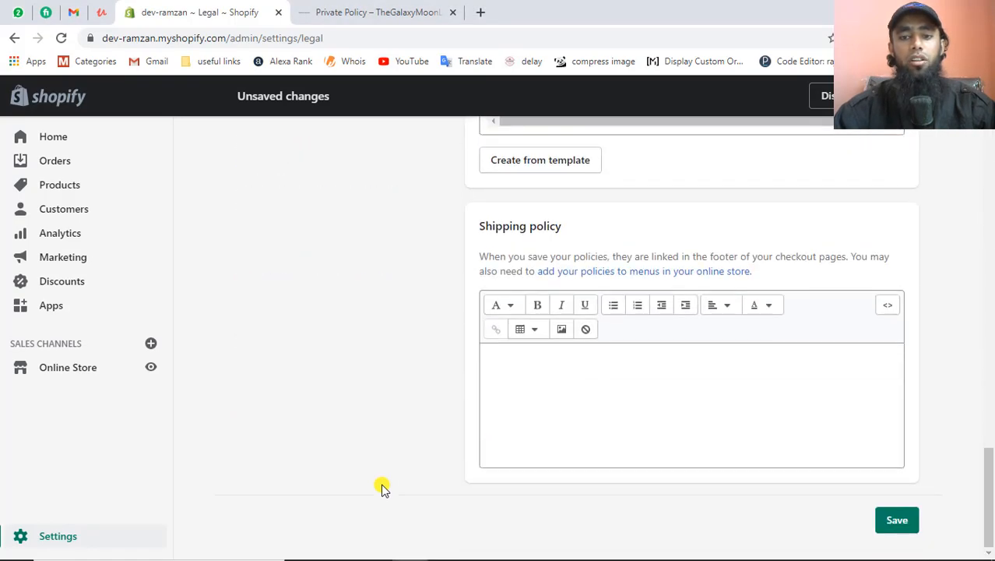
pyautogui.click(898, 521)
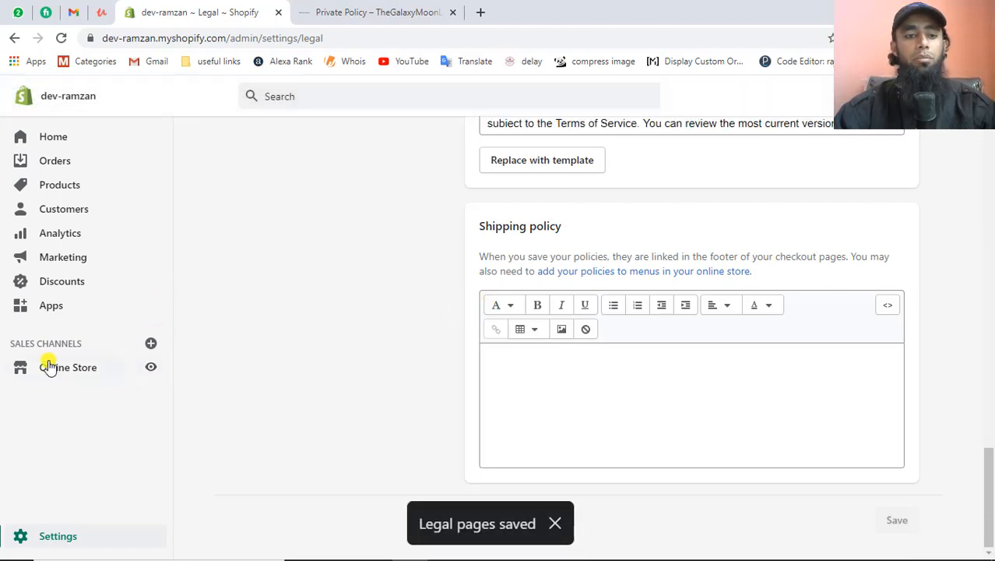
# View the live online store and check the Quick links in its home page footer
pyautogui.click(152, 369)
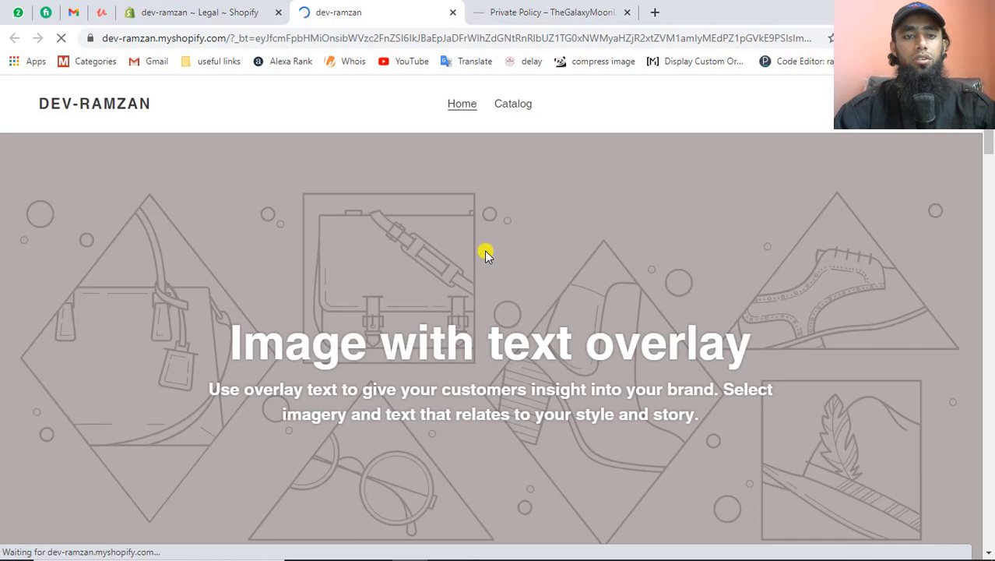
pyautogui.scroll(-15, 484, 253)
pyautogui.scroll(-3, 485, 253)
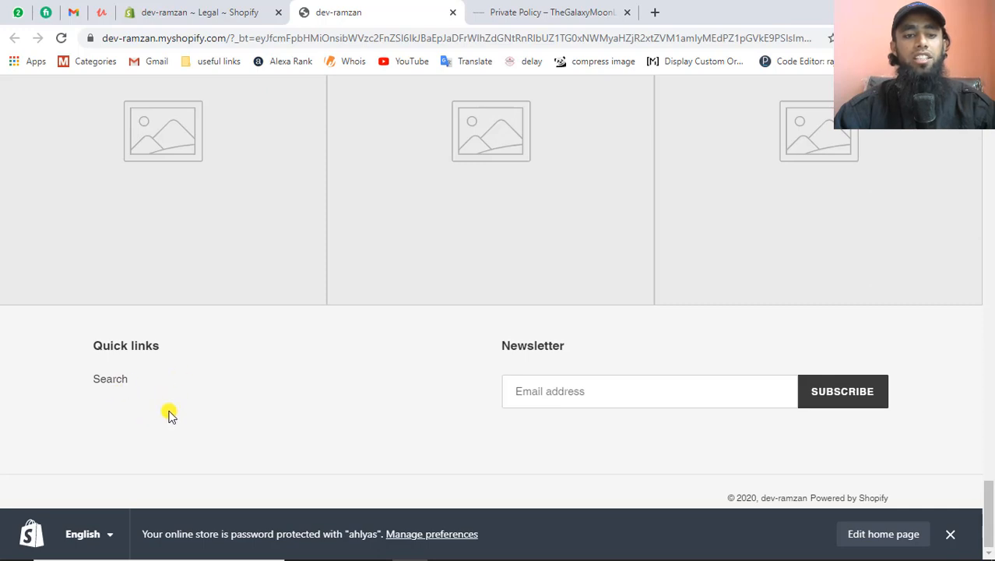
# Return to the store admin and open the Footer menu from the online store's navigation settings
pyautogui.click(198, 9)
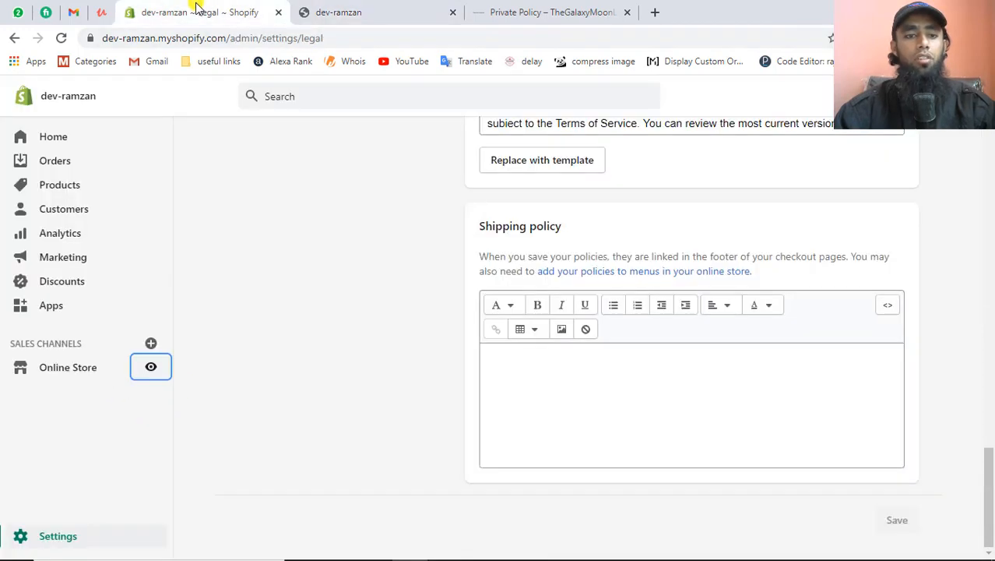
pyautogui.click(56, 369)
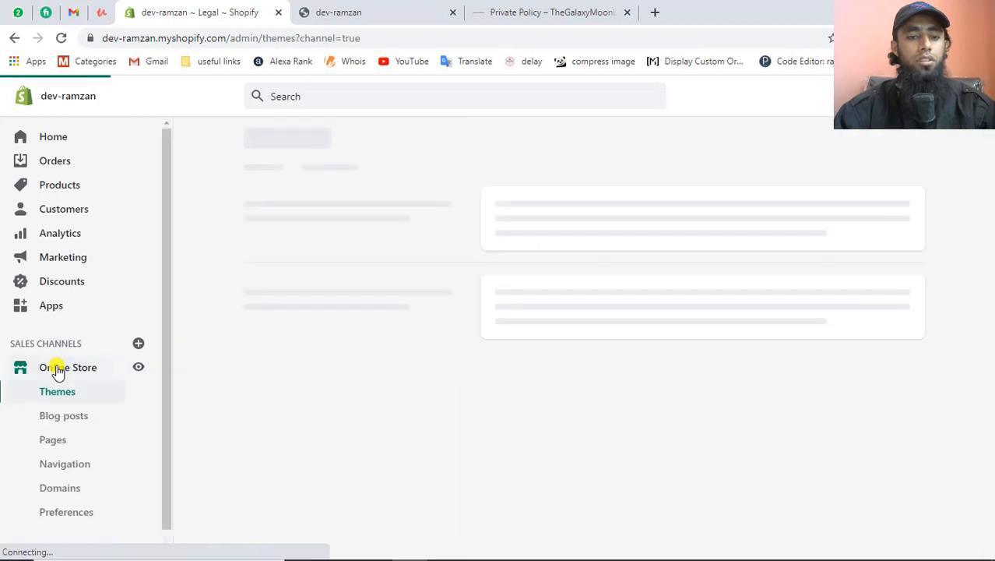
pyautogui.click(70, 466)
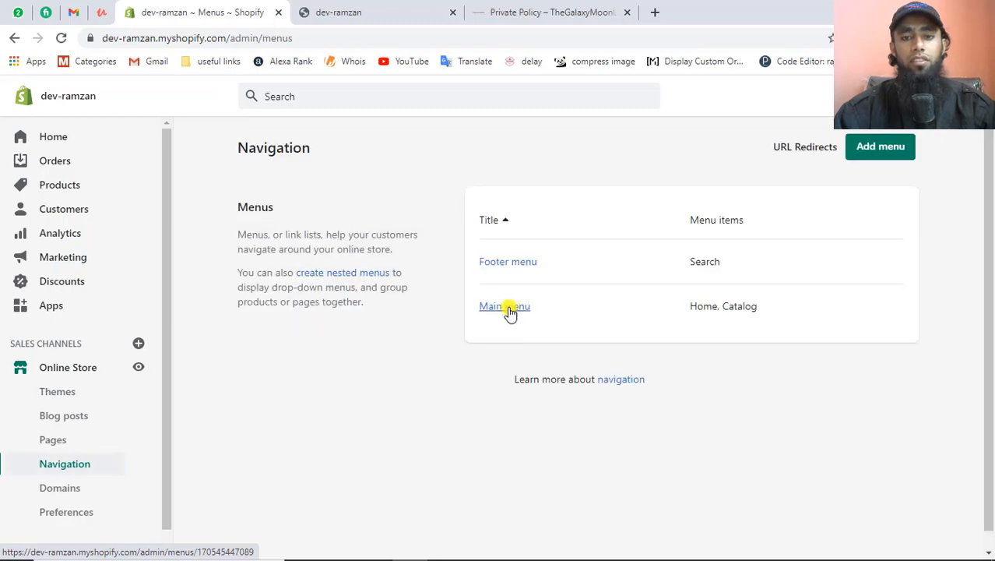
pyautogui.click(511, 265)
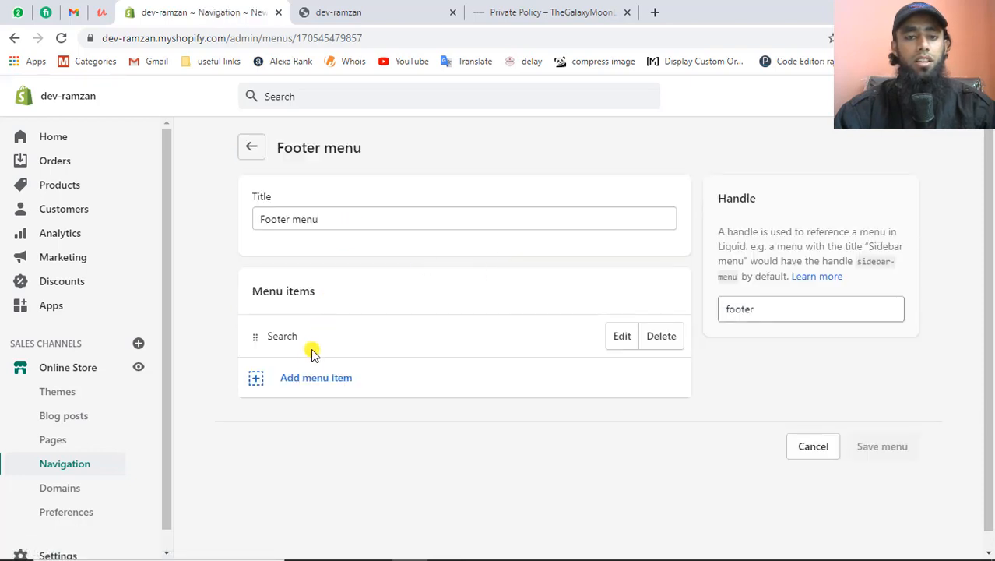
# Add a footer menu item named Privacy Policy that links to the Privacy Policy under Policies
pyautogui.click(324, 385)
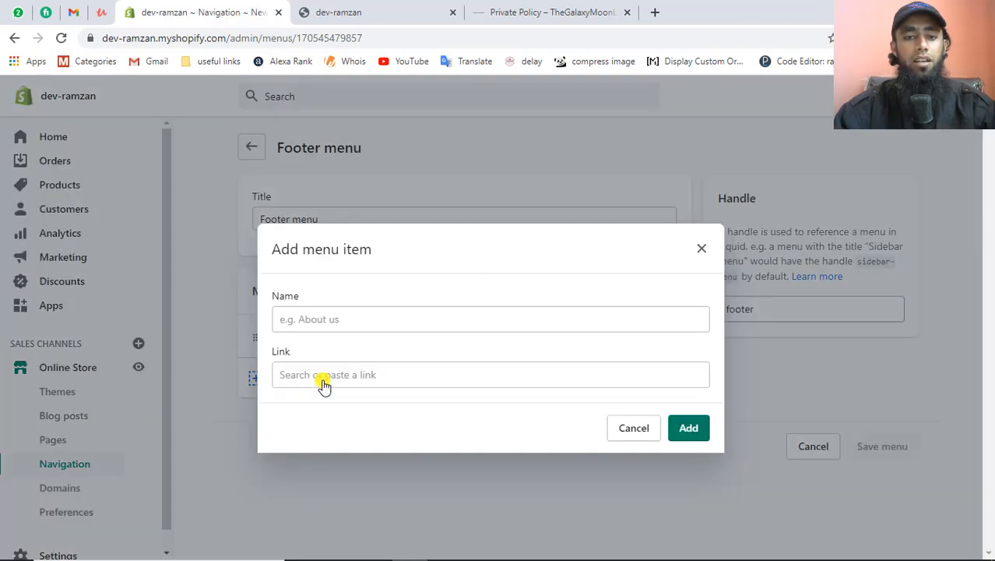
pyautogui.click(332, 320)
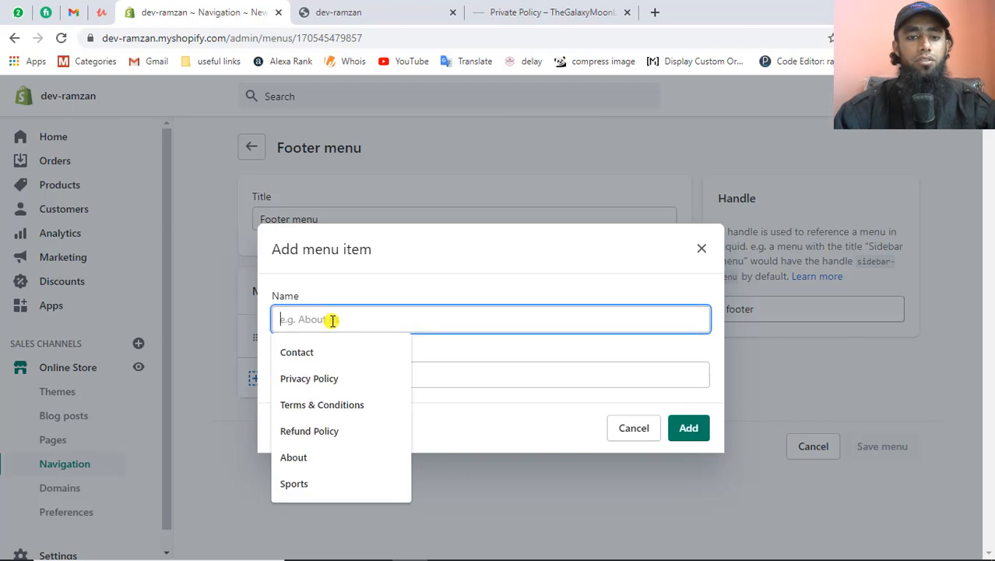
pyautogui.click(326, 378)
pyautogui.click(326, 375)
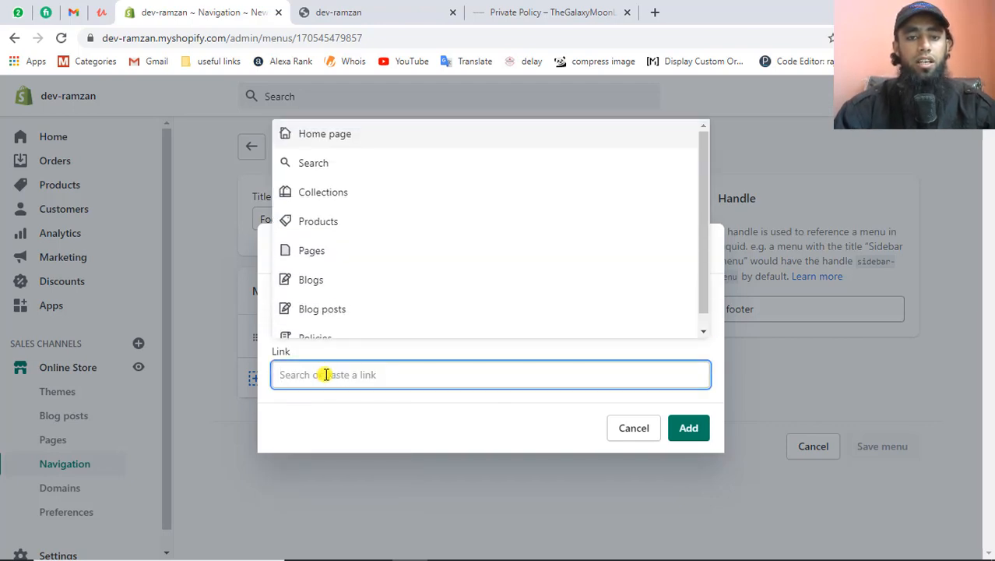
pyautogui.scroll(-1, 335, 243)
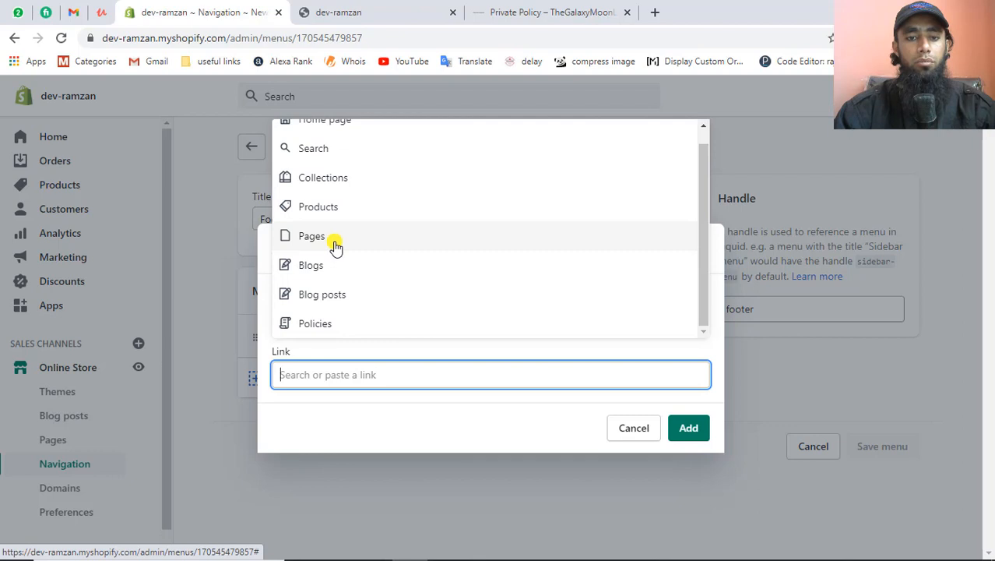
pyautogui.click(328, 319)
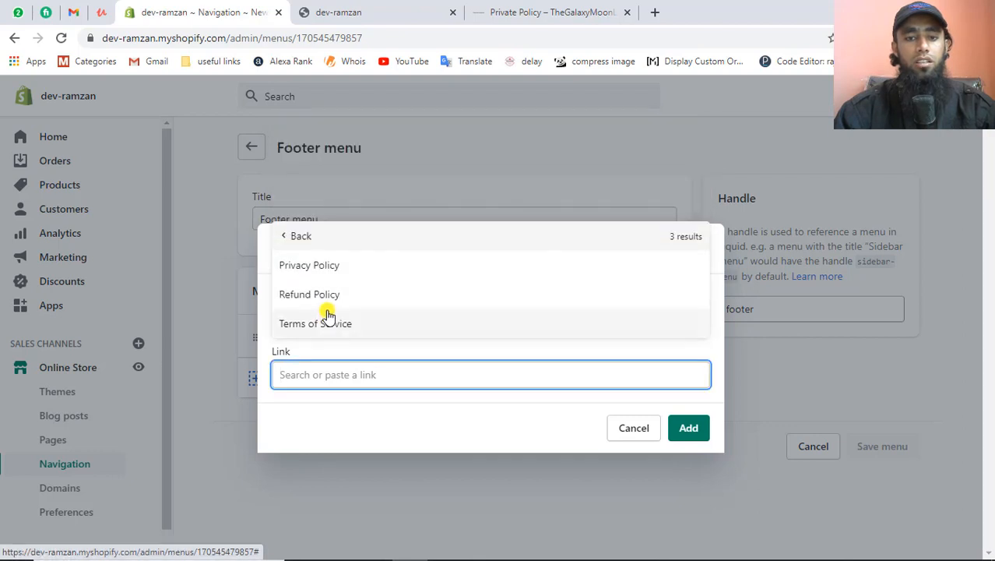
pyautogui.click(323, 265)
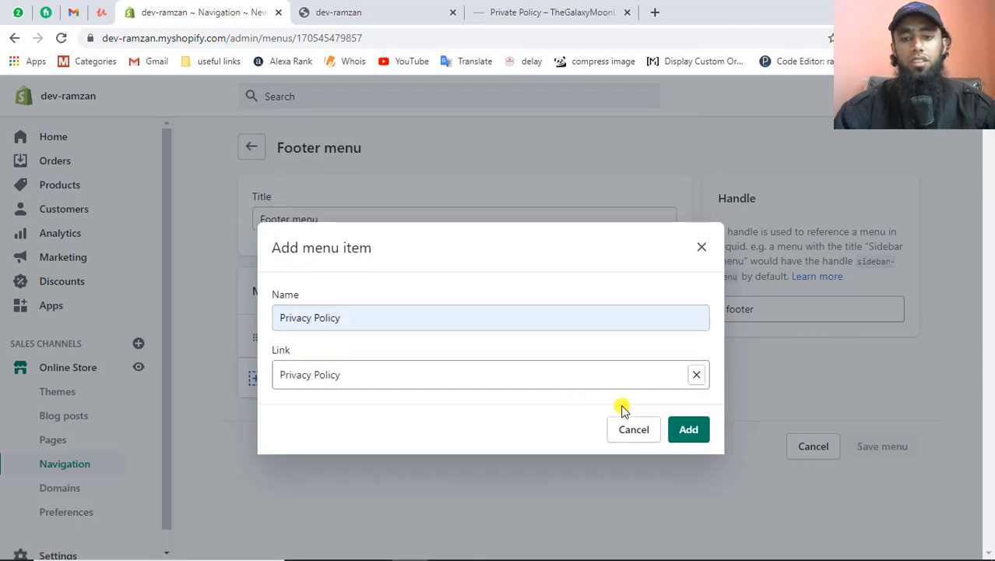
pyautogui.click(688, 429)
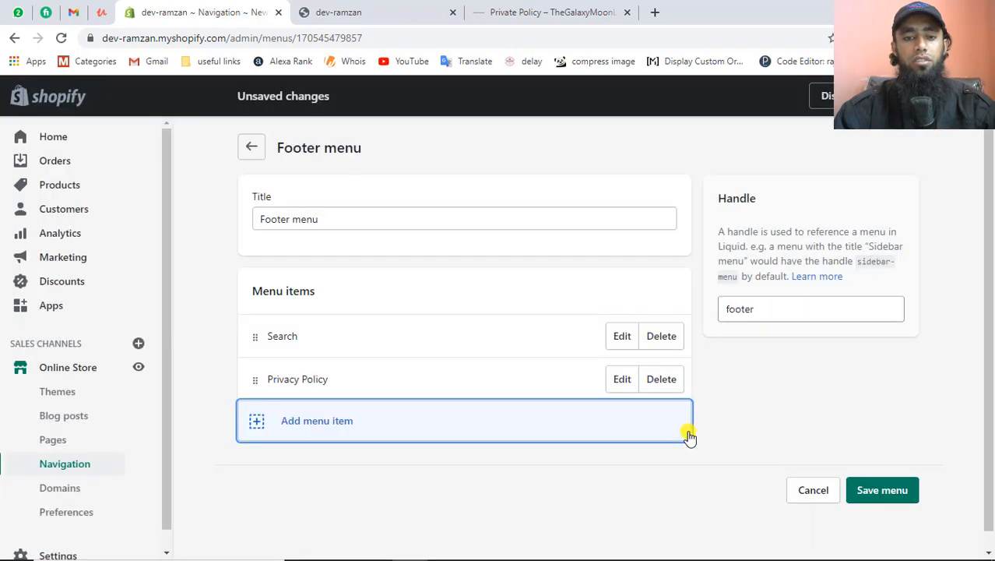
# Add a footer menu item named Terms & Conditions that links to Terms of Service under Policies
pyautogui.click(330, 425)
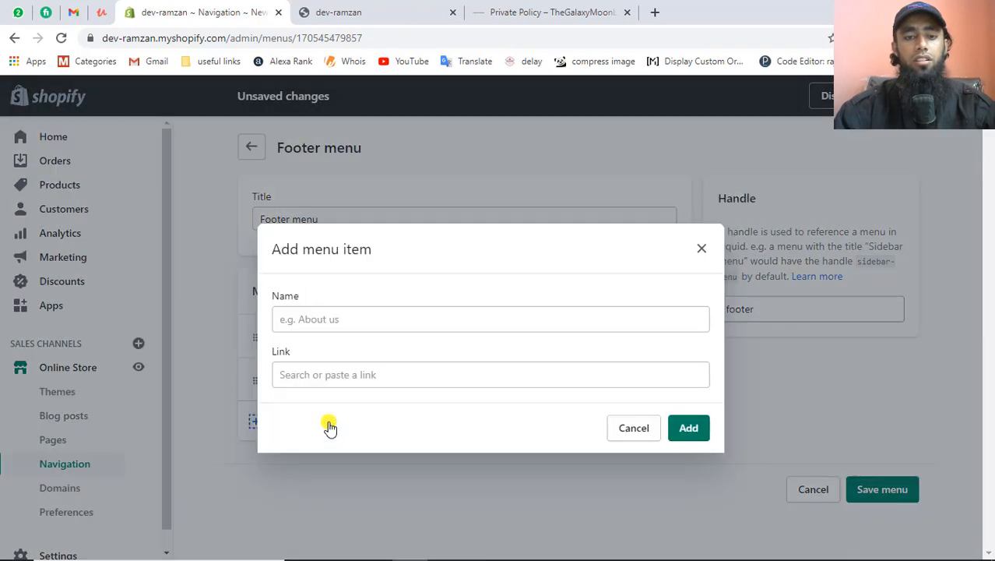
pyautogui.click(338, 320)
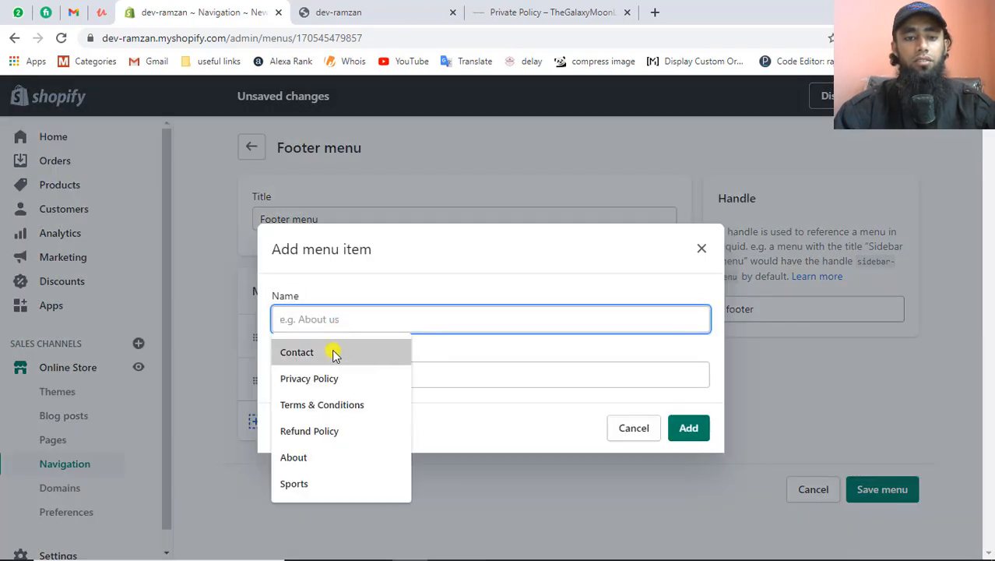
pyautogui.click(323, 406)
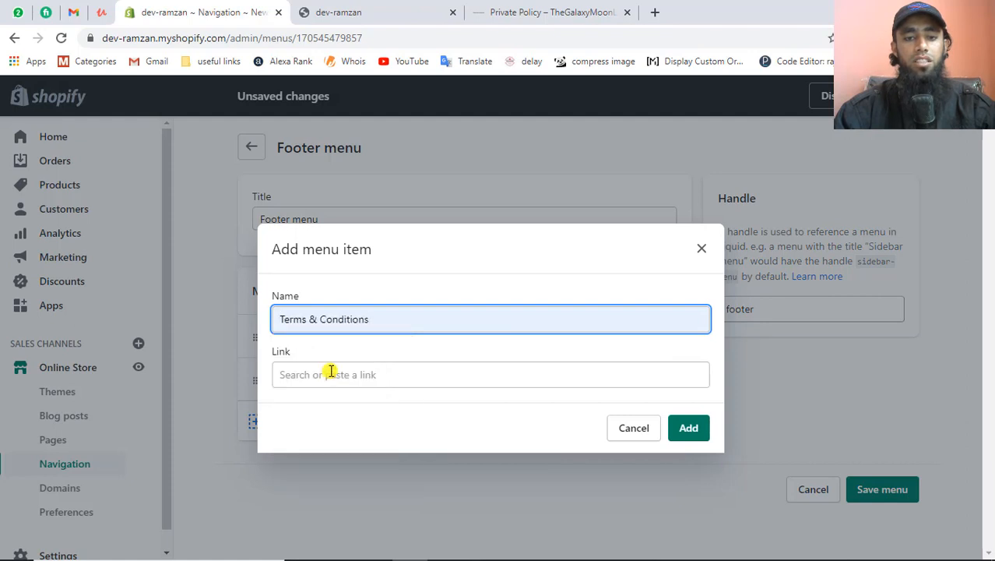
pyautogui.click(327, 373)
pyautogui.scroll(-1, 327, 305)
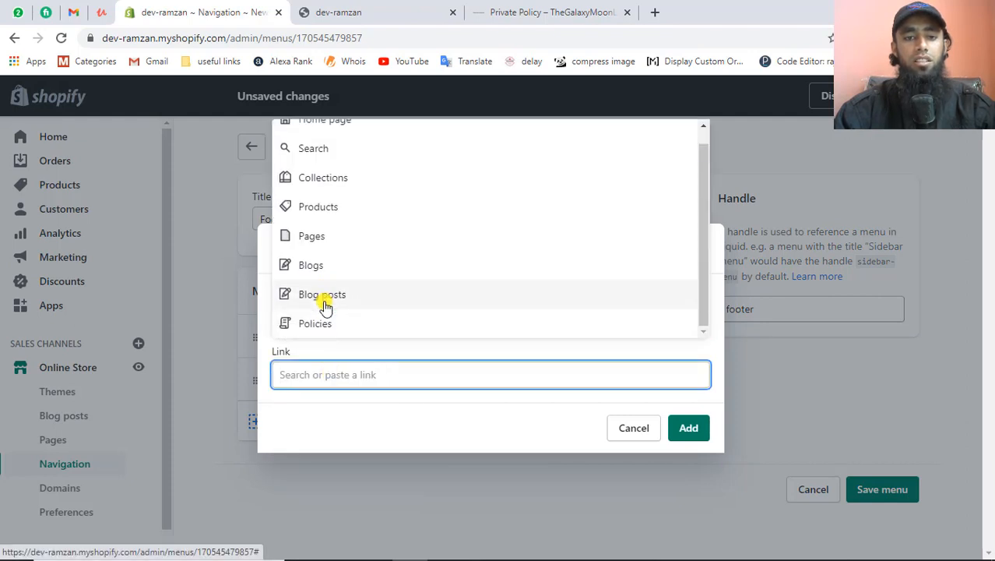
pyautogui.click(323, 327)
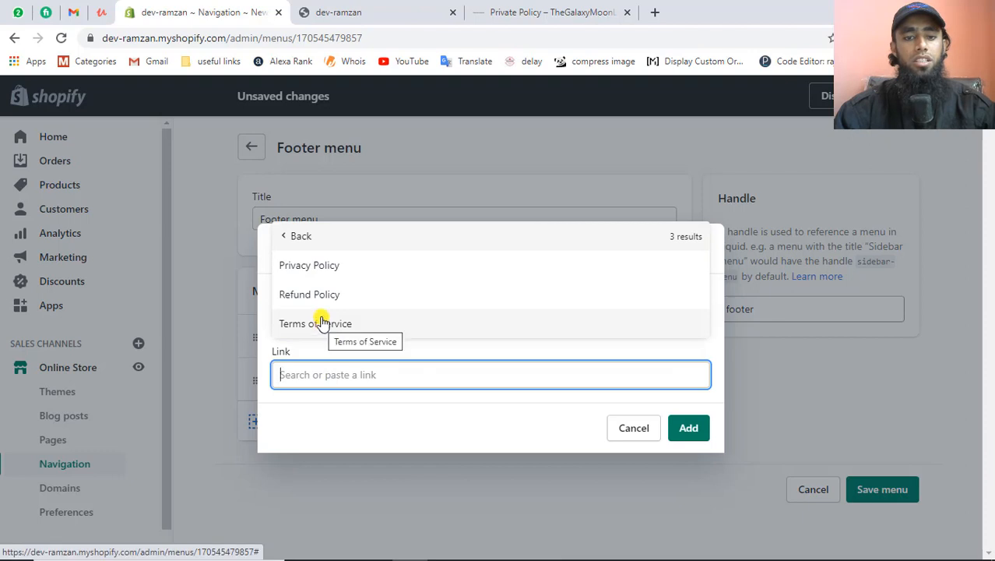
pyautogui.click(323, 324)
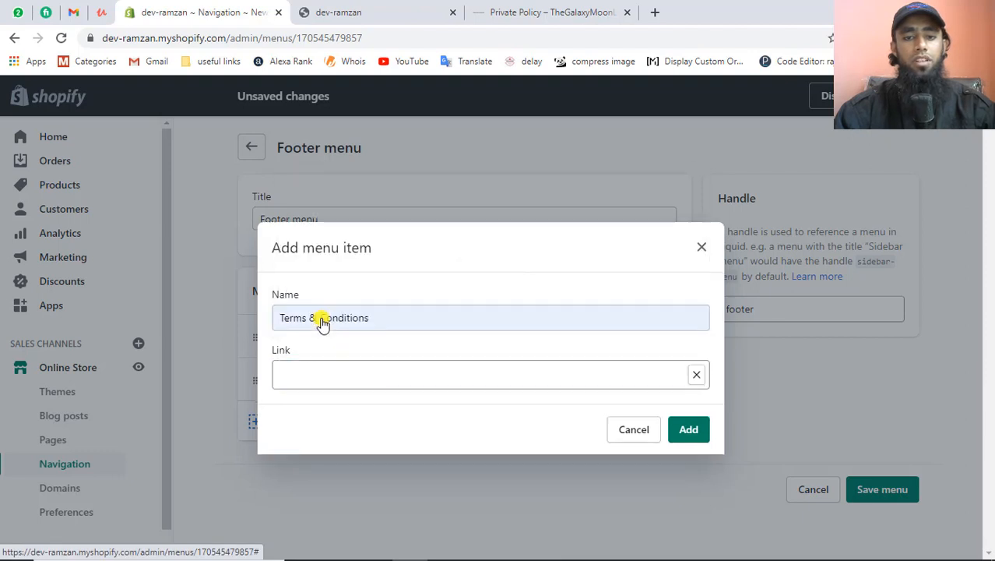
pyautogui.click(697, 437)
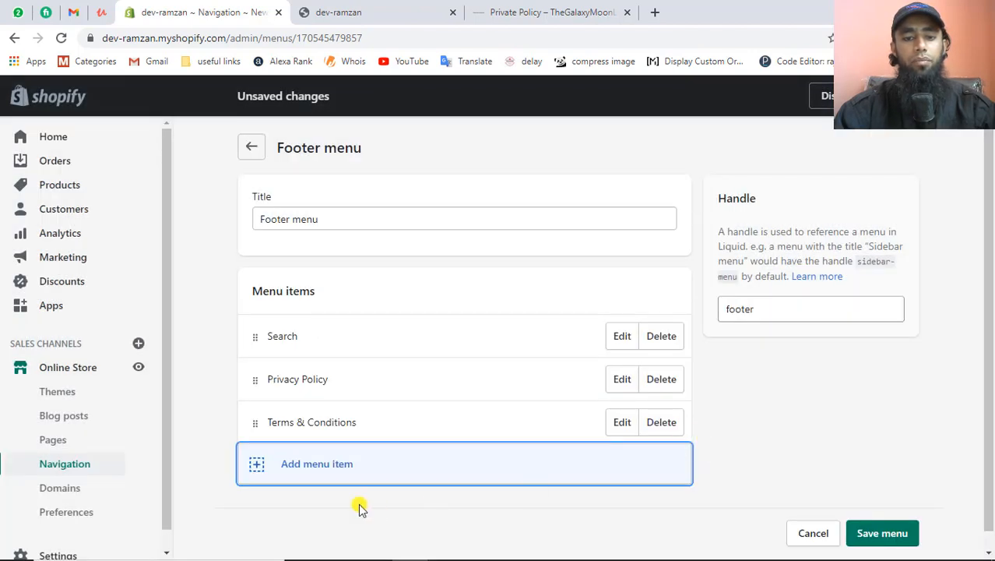
# Add a footer menu item named Refund Policy that links to the Refund Policy under Policies
pyautogui.click(305, 466)
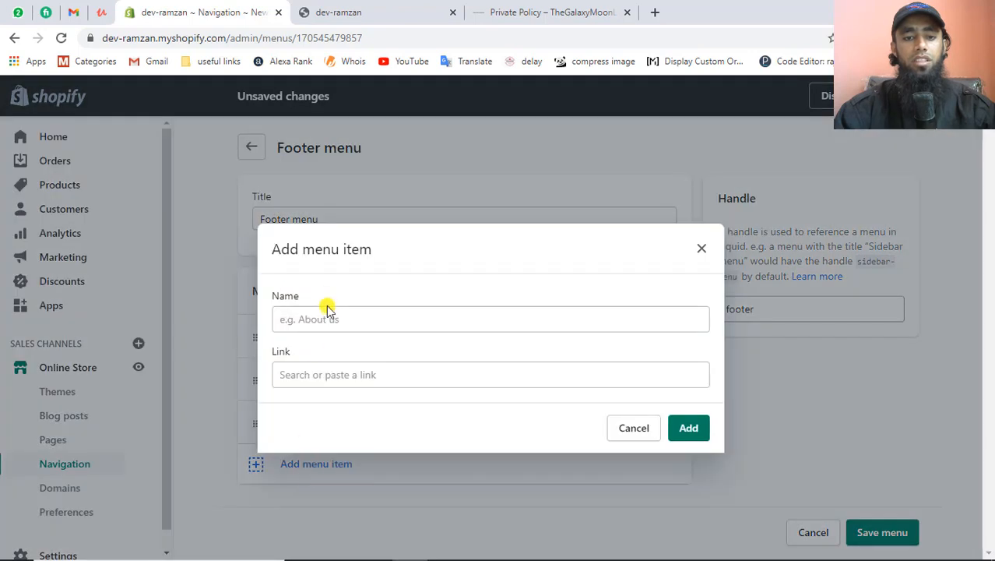
pyautogui.click(328, 315)
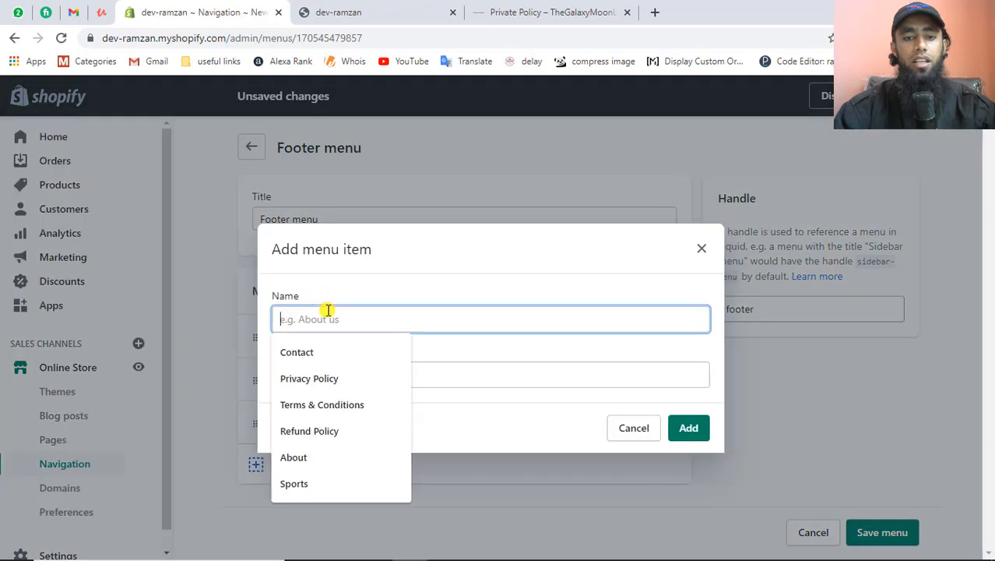
pyautogui.click(321, 435)
pyautogui.click(323, 377)
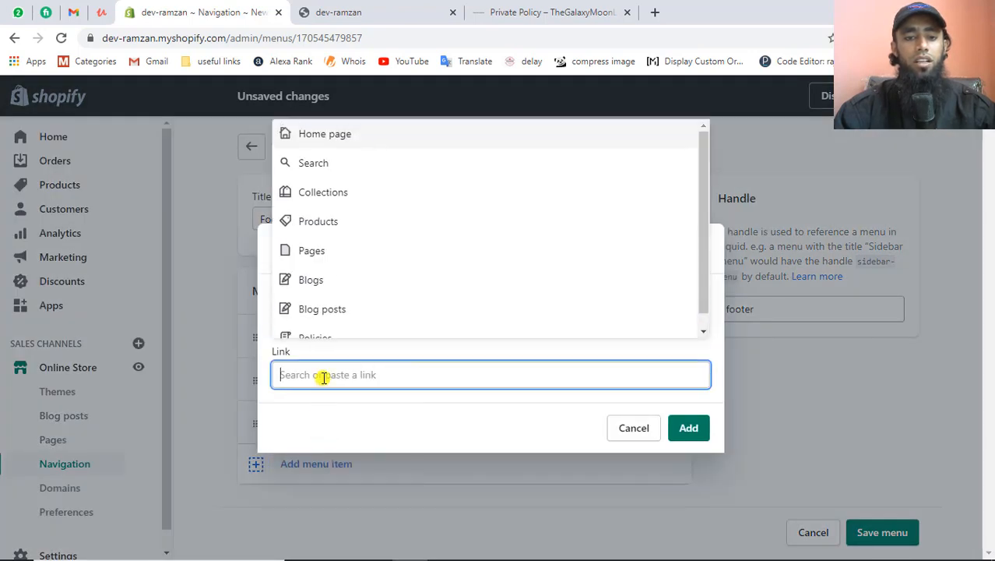
pyautogui.scroll(-1, 322, 311)
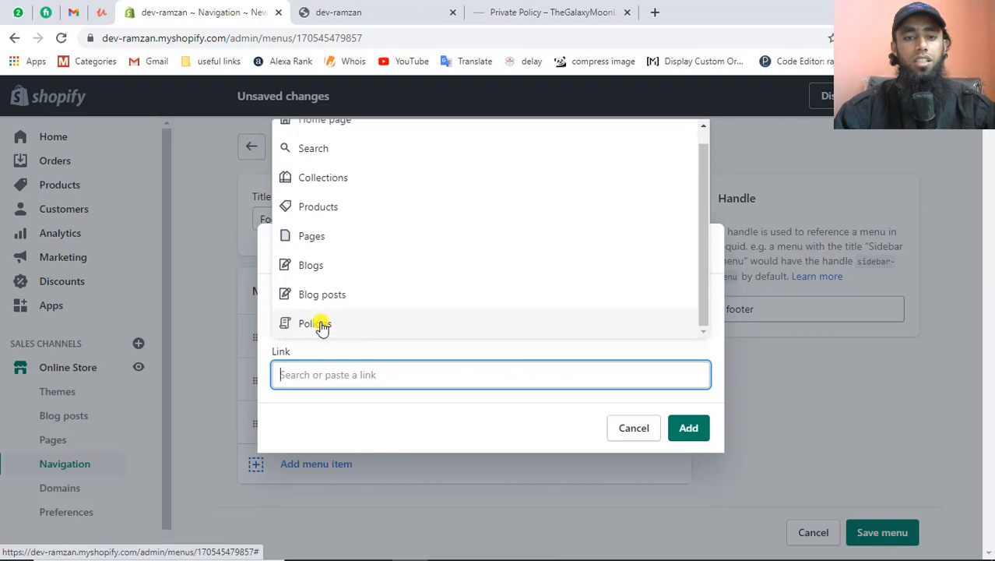
pyautogui.click(321, 324)
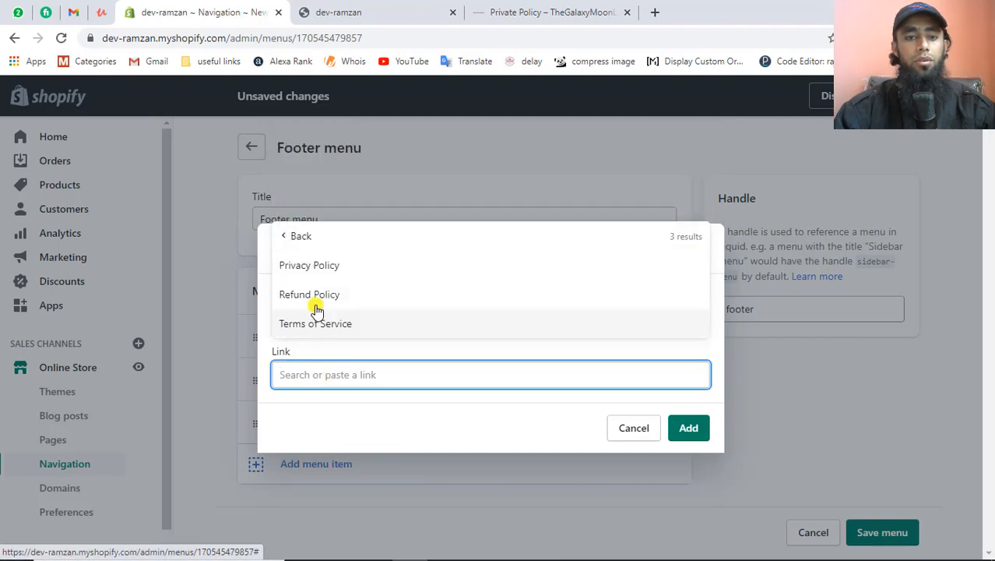
pyautogui.click(316, 295)
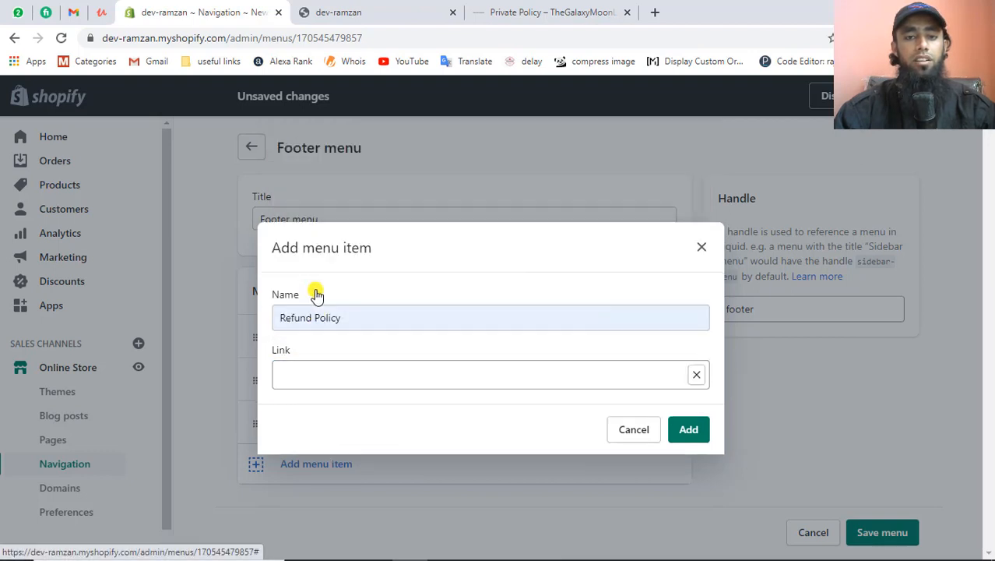
pyautogui.click(680, 431)
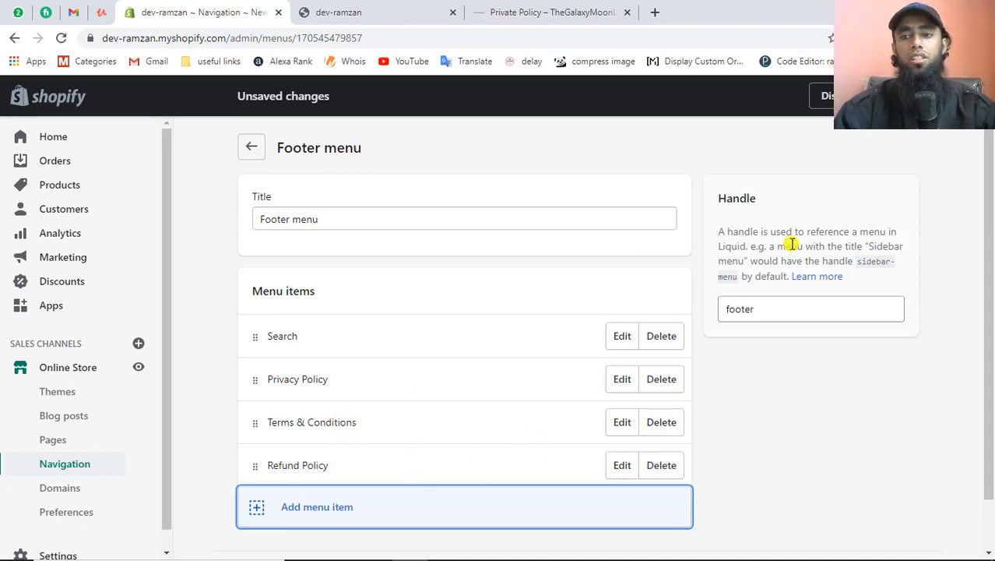
# Save the footer menu and reload the live storefront to check the Quick links in its footer
pyautogui.click(896, 96)
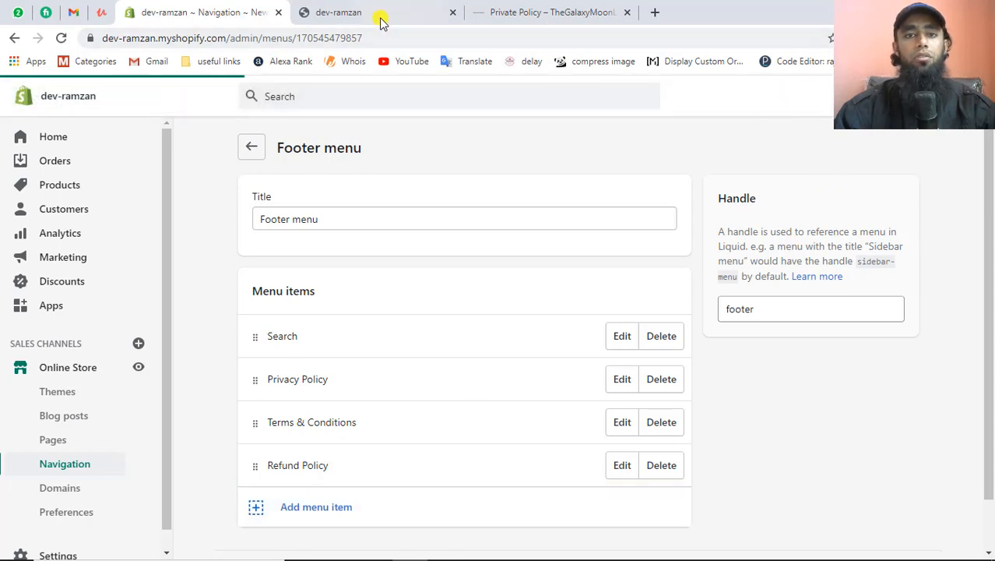
pyautogui.click(378, 13)
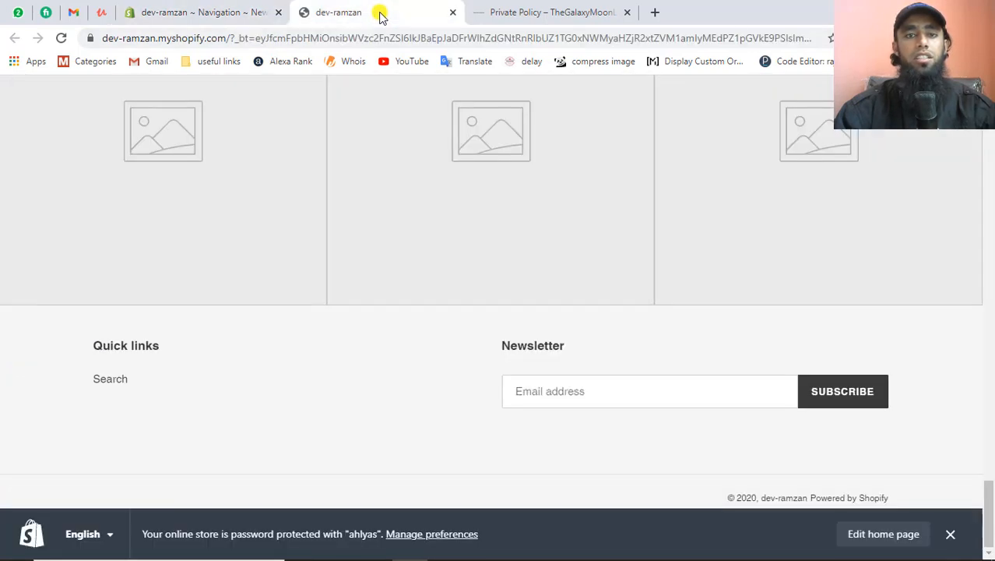
pyautogui.click(61, 39)
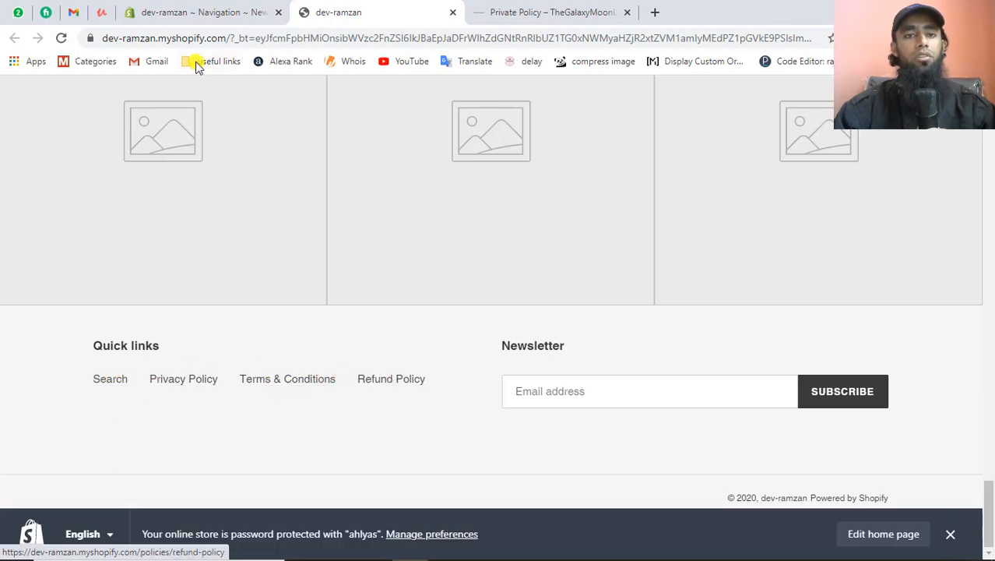
# Return to the store admin and open the Legal page in the store settings
pyautogui.click(222, 11)
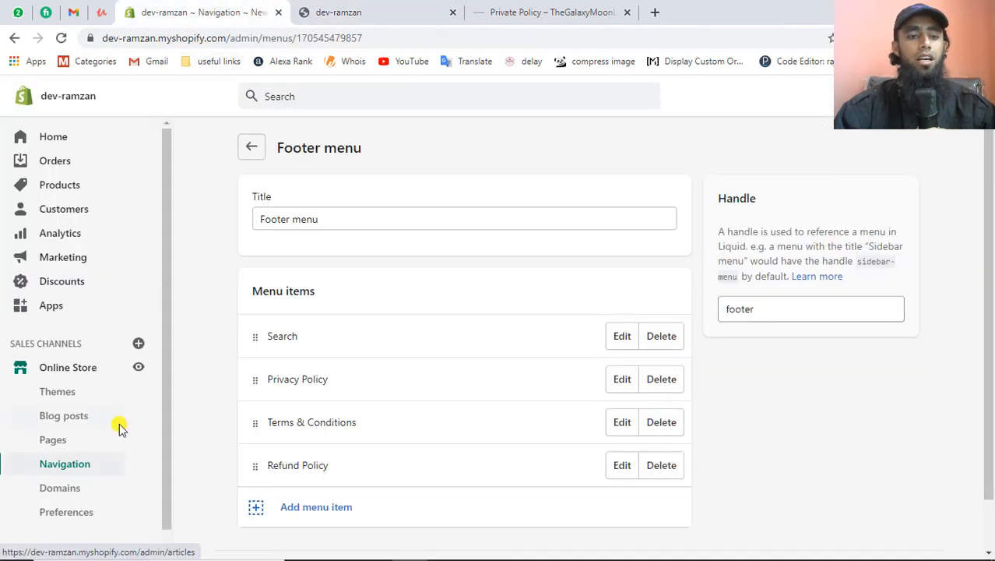
pyautogui.scroll(-1, 120, 425)
pyautogui.click(67, 536)
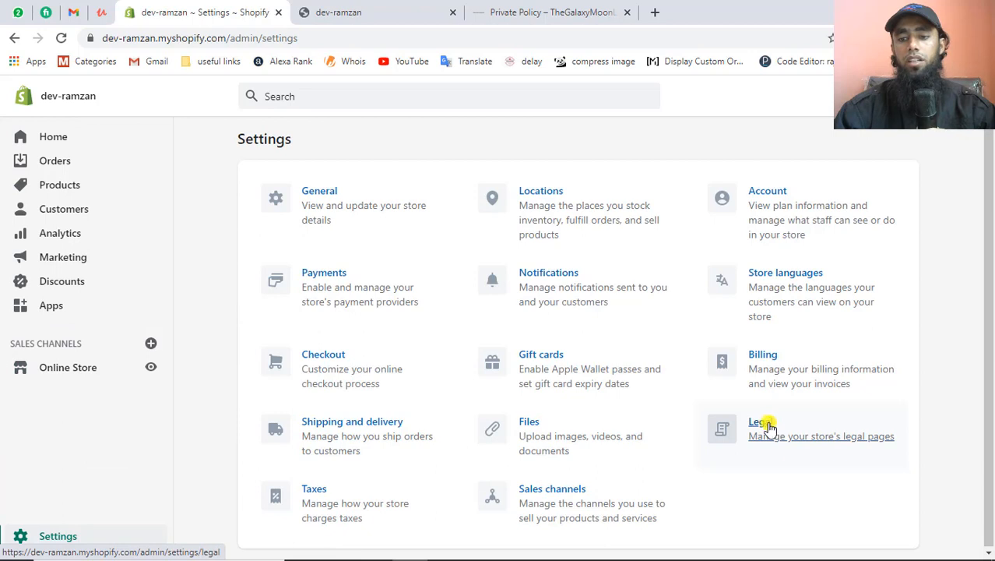
pyautogui.click(765, 423)
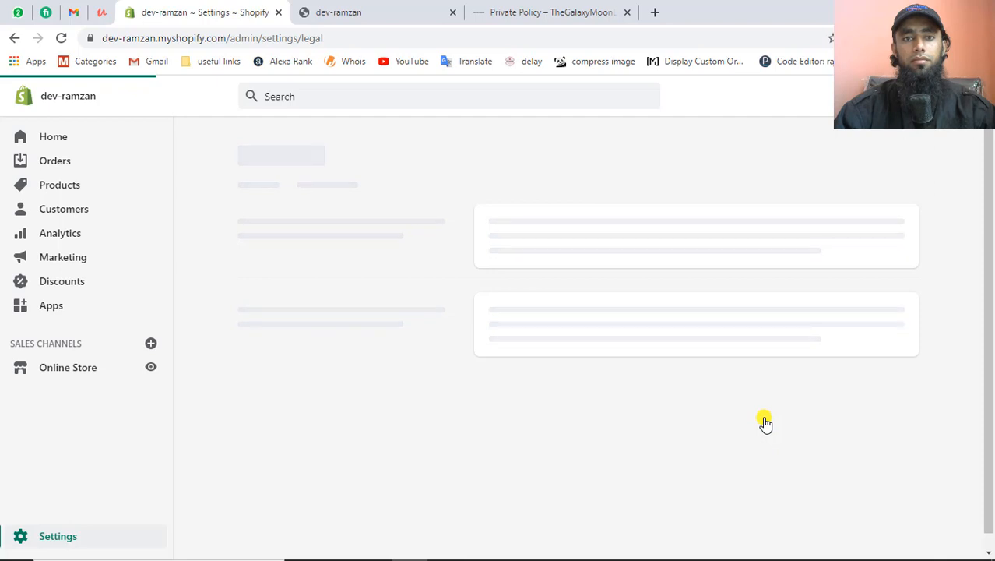
# Enter "Shipping policy" as the text of the shipping policy and save the legal pages
pyautogui.scroll(-10, 766, 423)
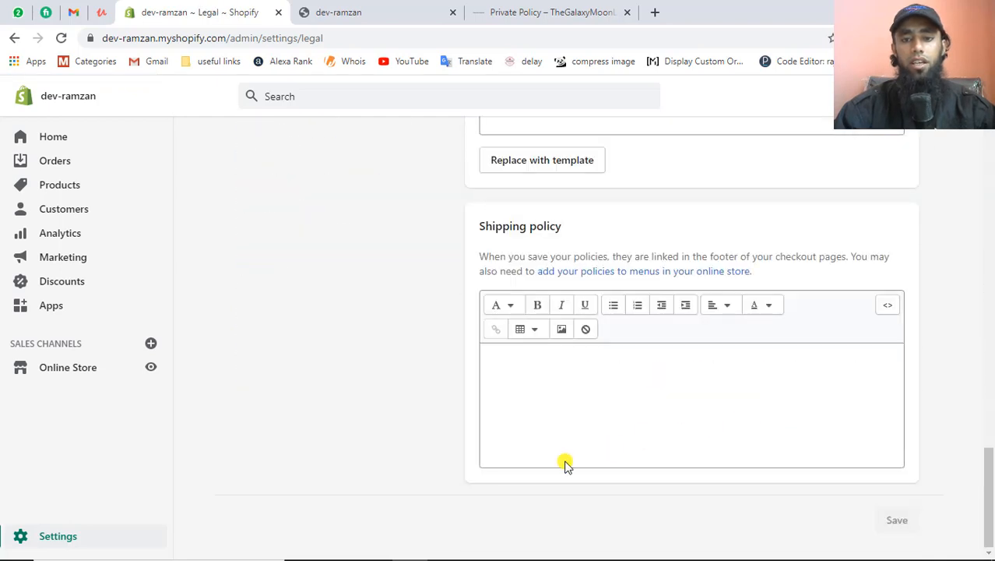
pyautogui.click(613, 406)
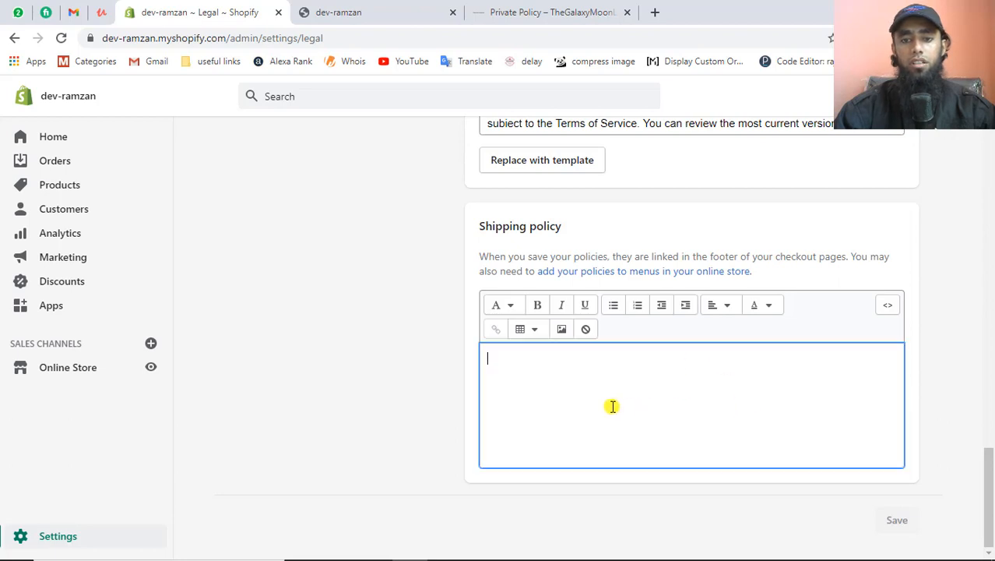
pyautogui.write('Shipping poli')
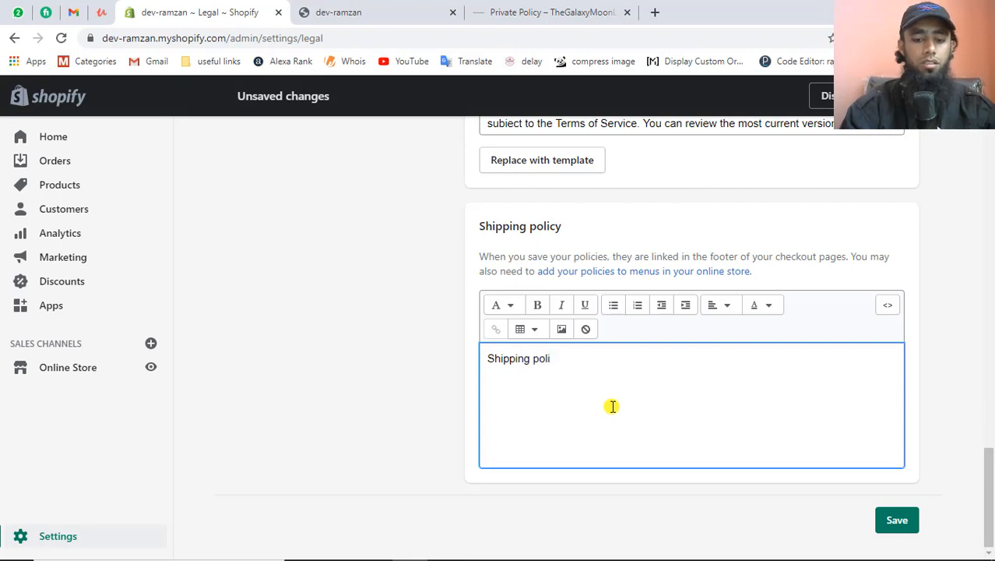
pyautogui.write('cy')
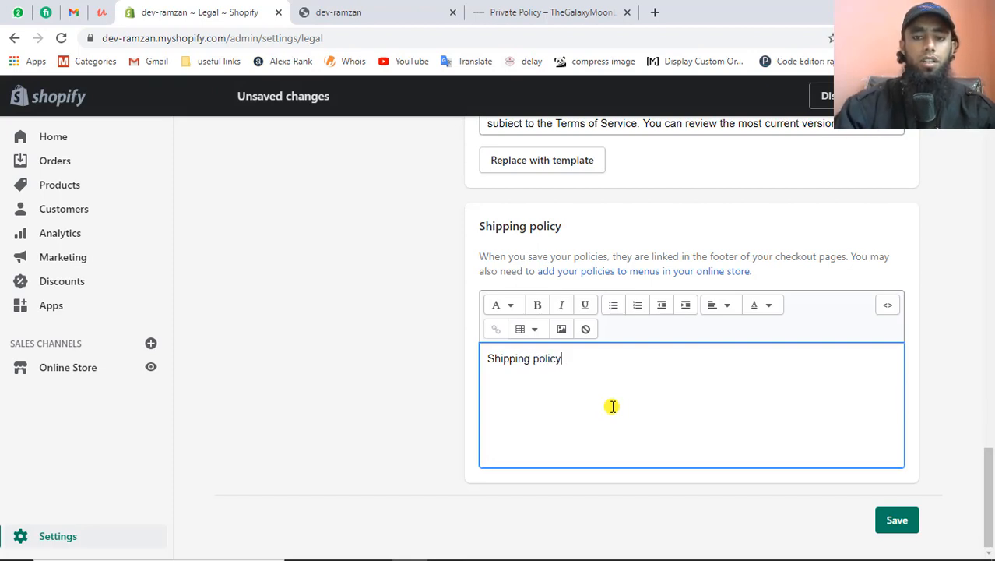
pyautogui.click(892, 520)
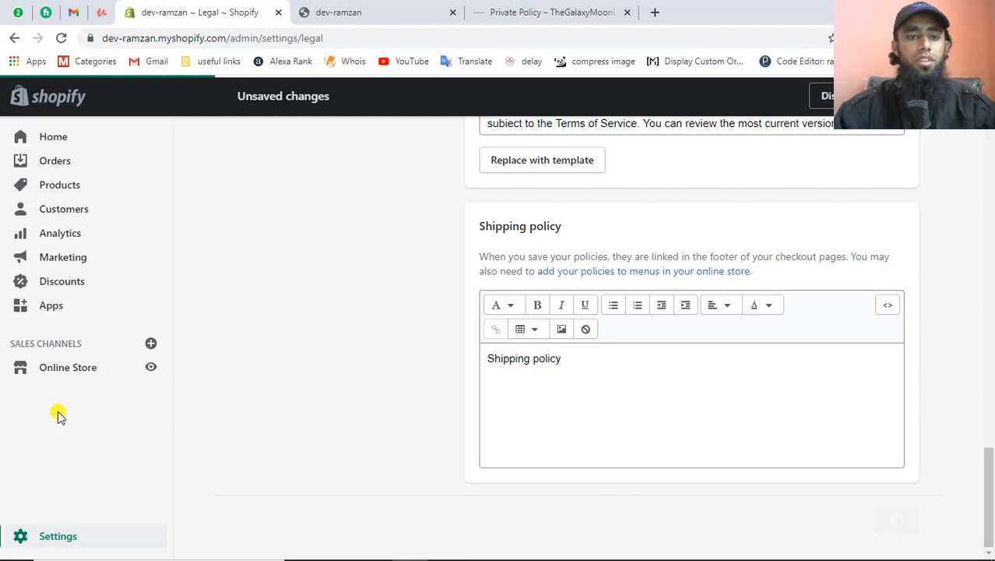
# Open the Footer menu from the online store's navigation settings
pyautogui.click(65, 369)
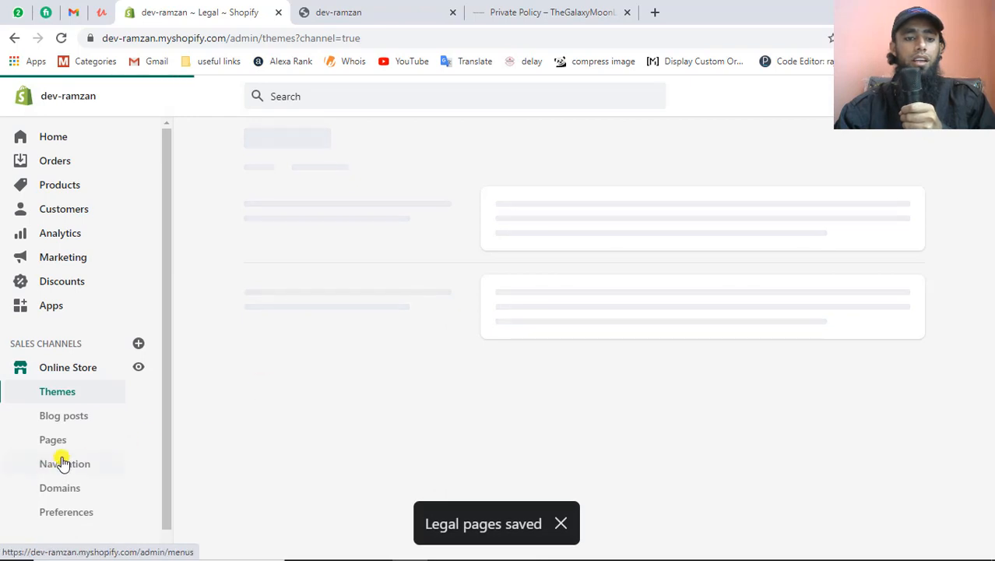
pyautogui.click(65, 463)
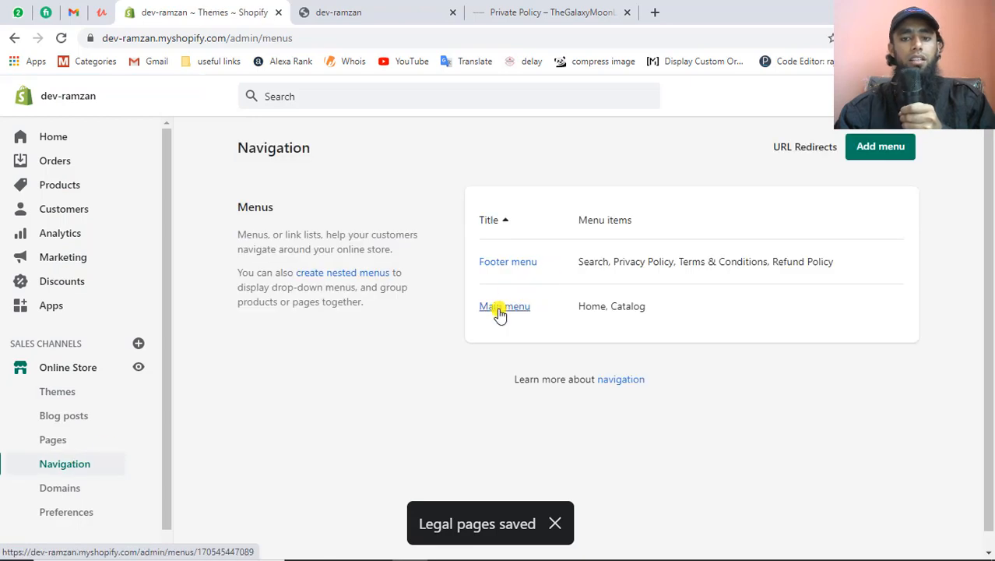
pyautogui.click(507, 264)
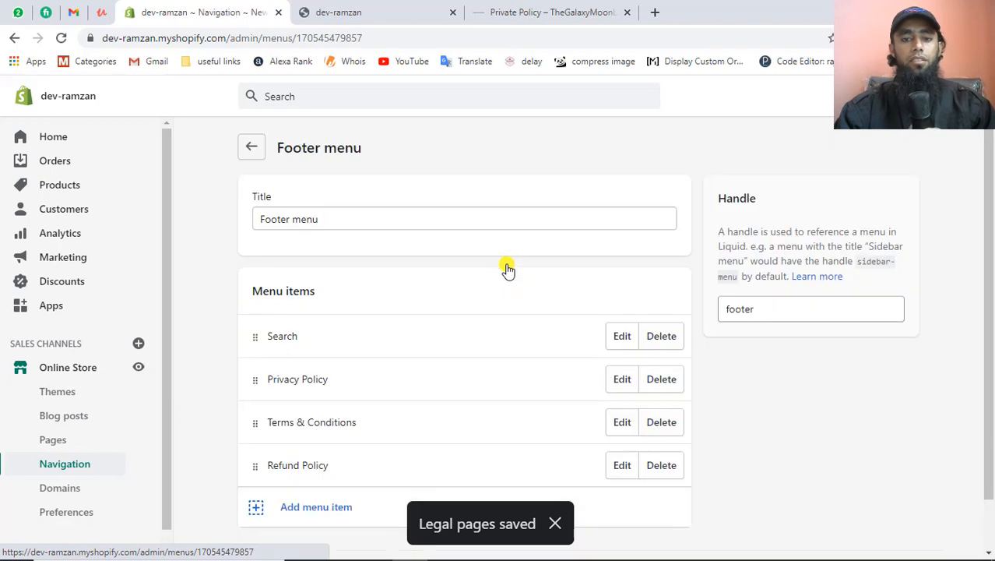
# Add a footer menu item named "Shipping Policy" that links to the store's Shipping Policy
pyautogui.scroll(-1, 399, 409)
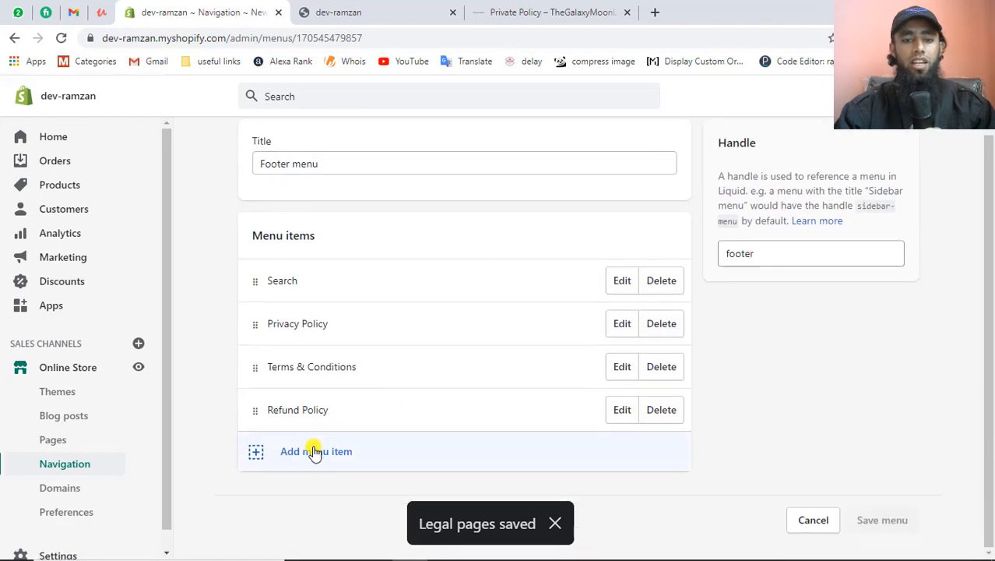
pyautogui.click(319, 450)
pyautogui.click(353, 319)
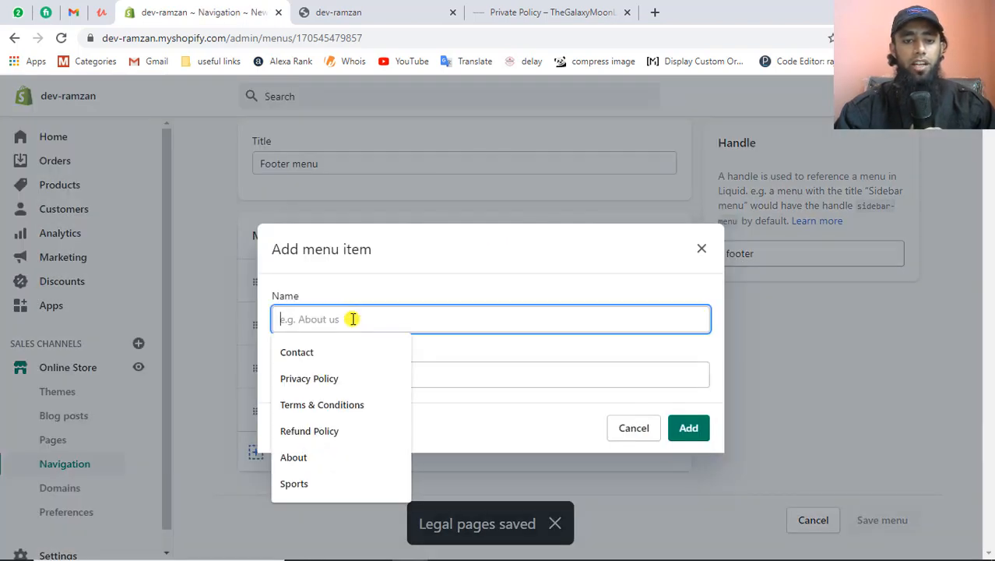
pyautogui.write('S')
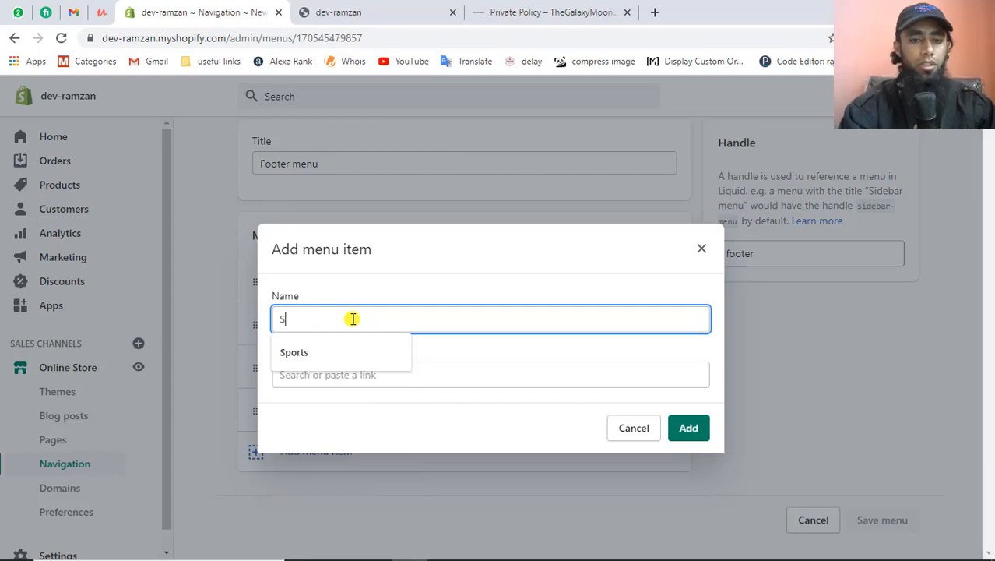
pyautogui.write('hipping')
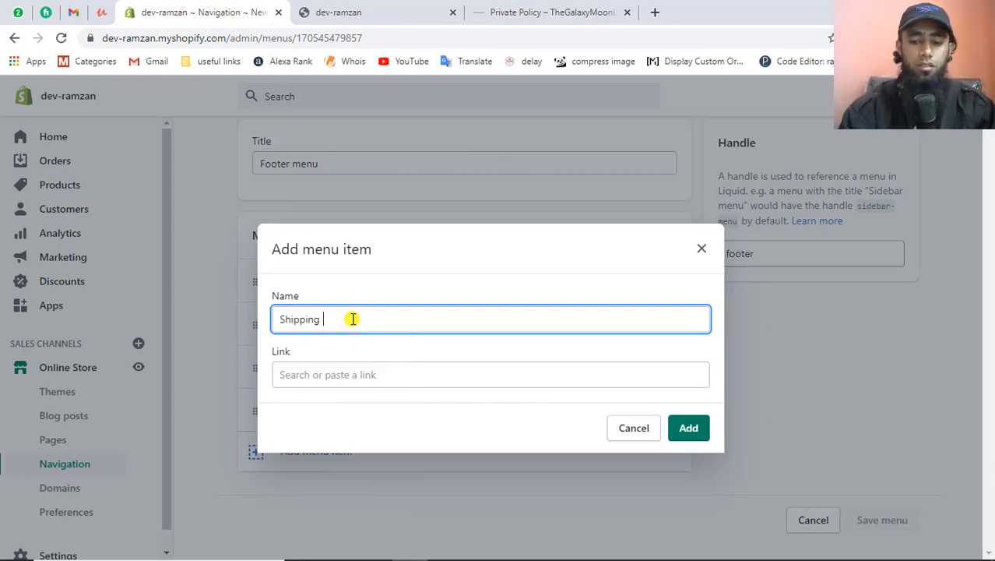
pyautogui.write(' Polic')
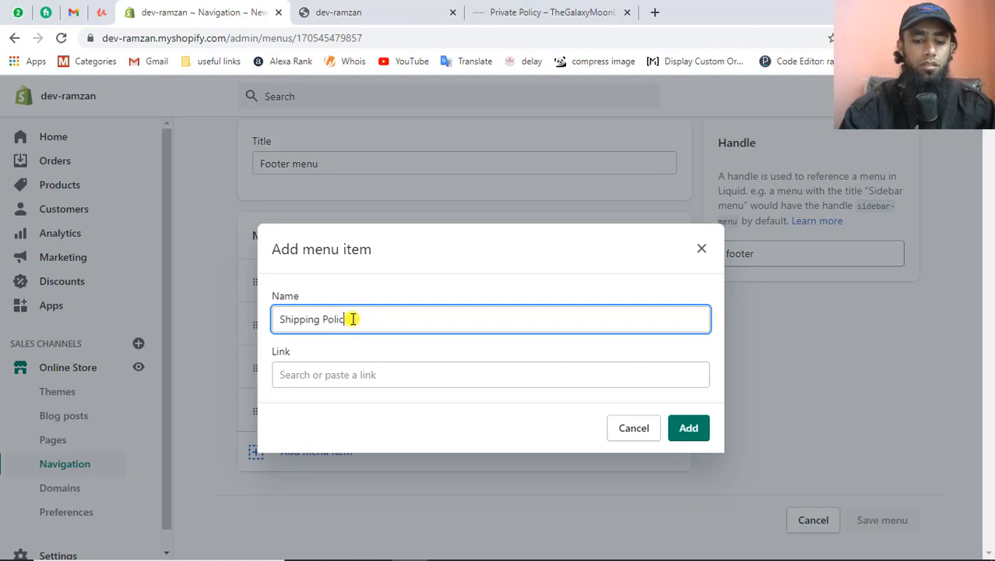
pyautogui.write('y')
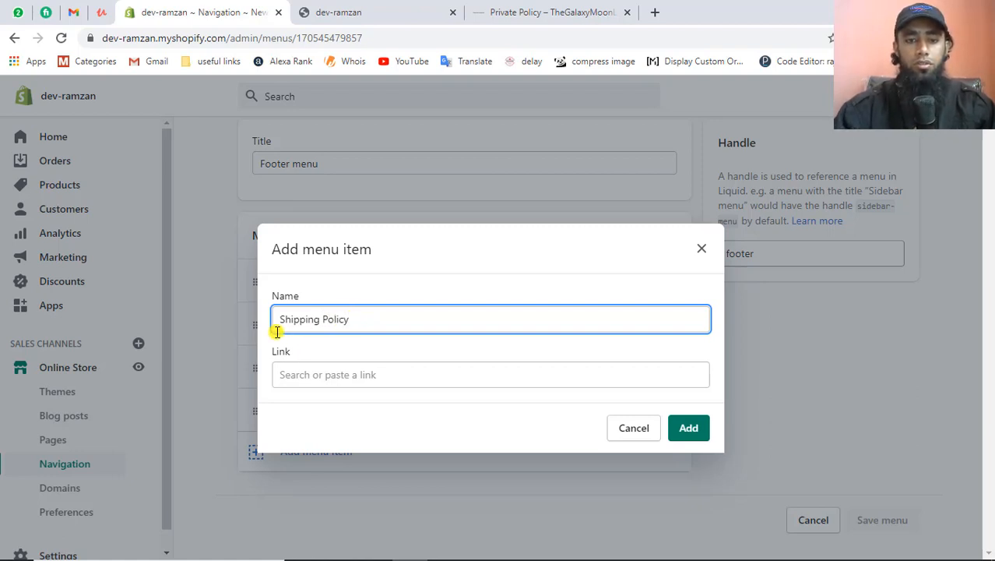
pyautogui.click(322, 374)
pyautogui.scroll(-1, 327, 308)
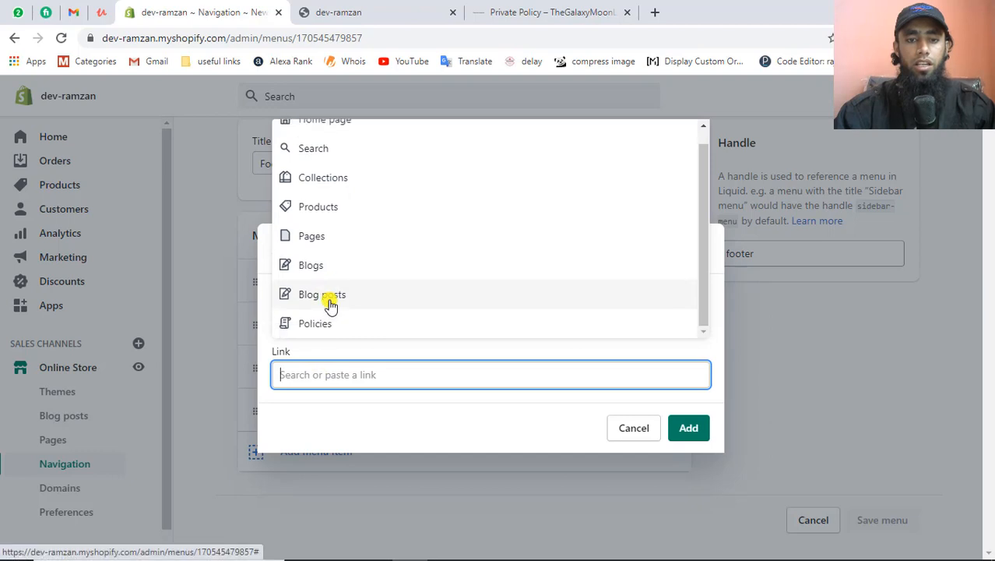
pyautogui.click(326, 323)
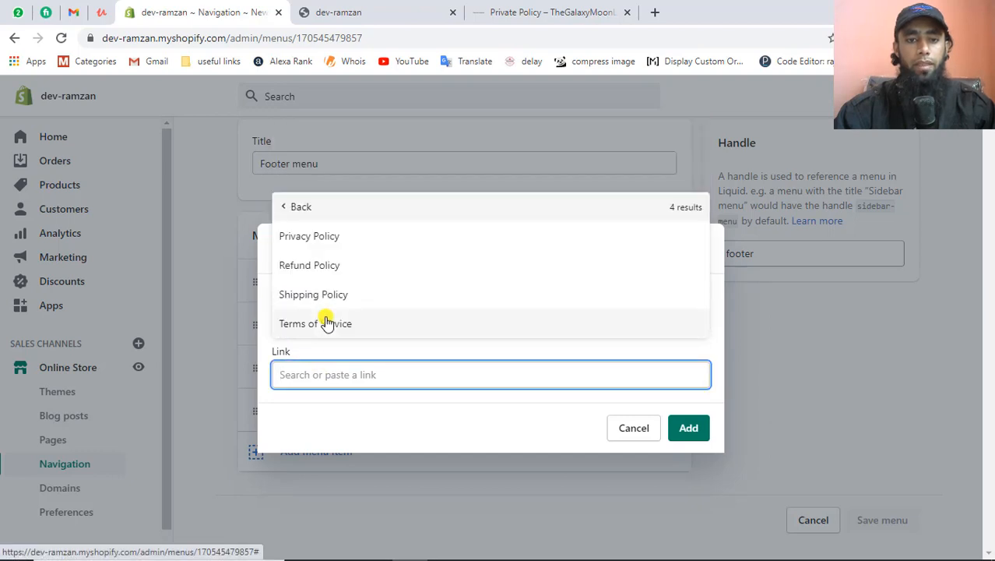
pyautogui.click(321, 295)
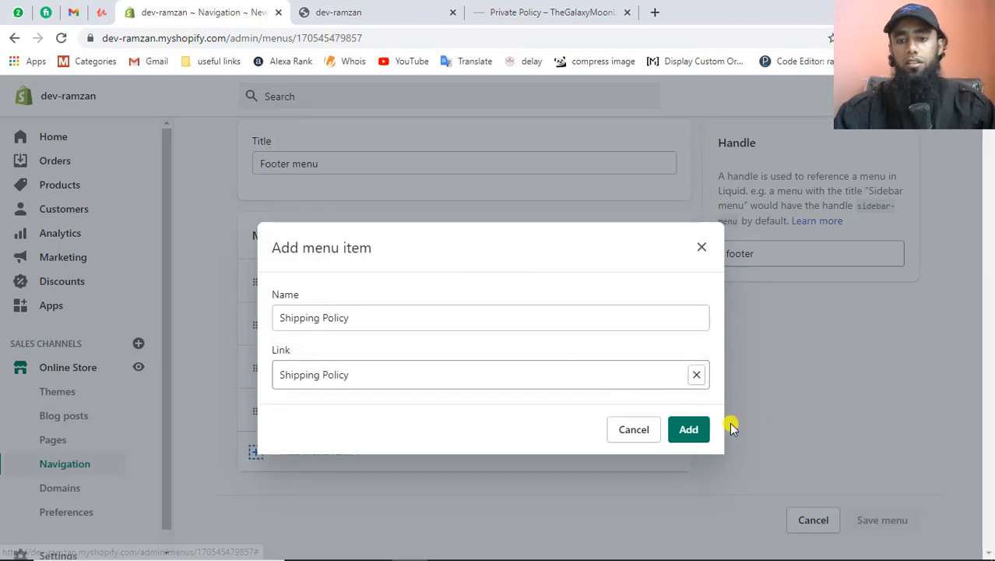
pyautogui.click(694, 432)
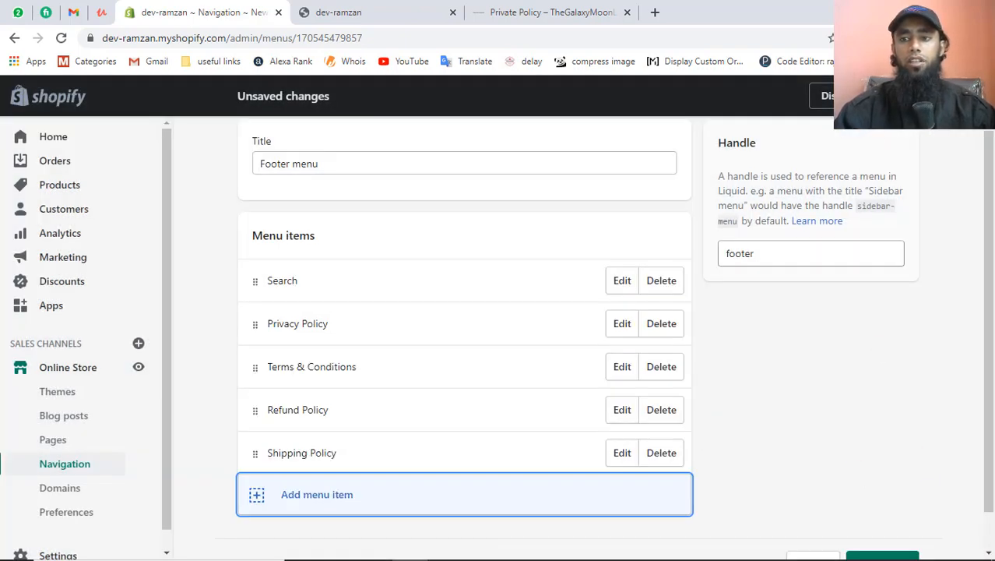
# Save the footer menu and reload the live storefront to check its footer Quick links
pyautogui.scroll(-1, 871, 396)
pyautogui.click(883, 523)
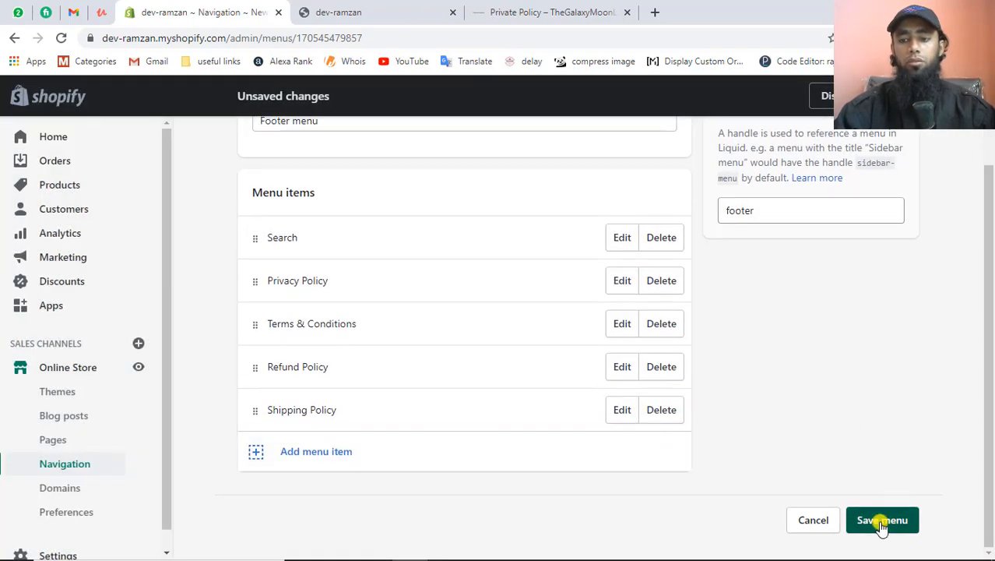
pyautogui.click(376, 6)
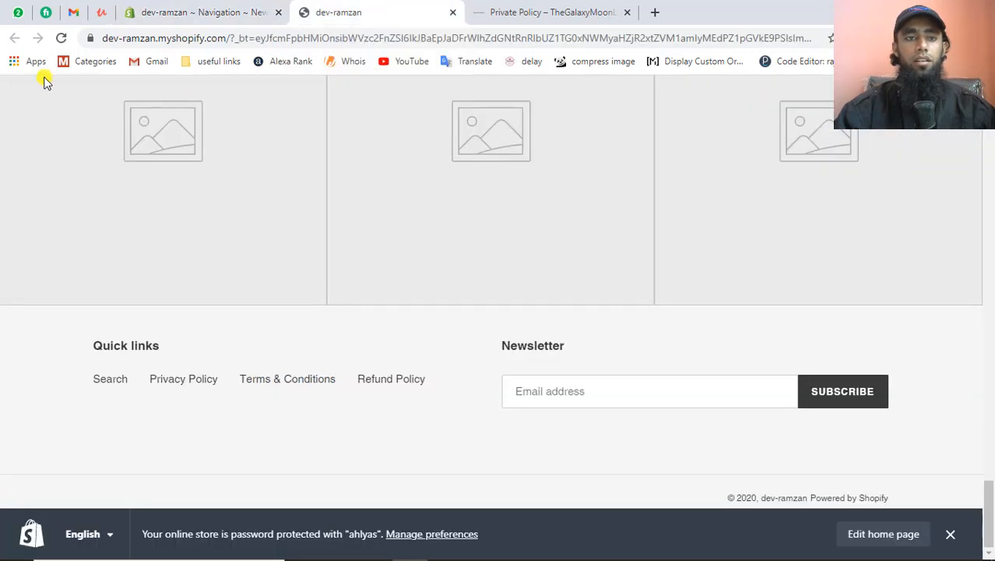
pyautogui.click(60, 38)
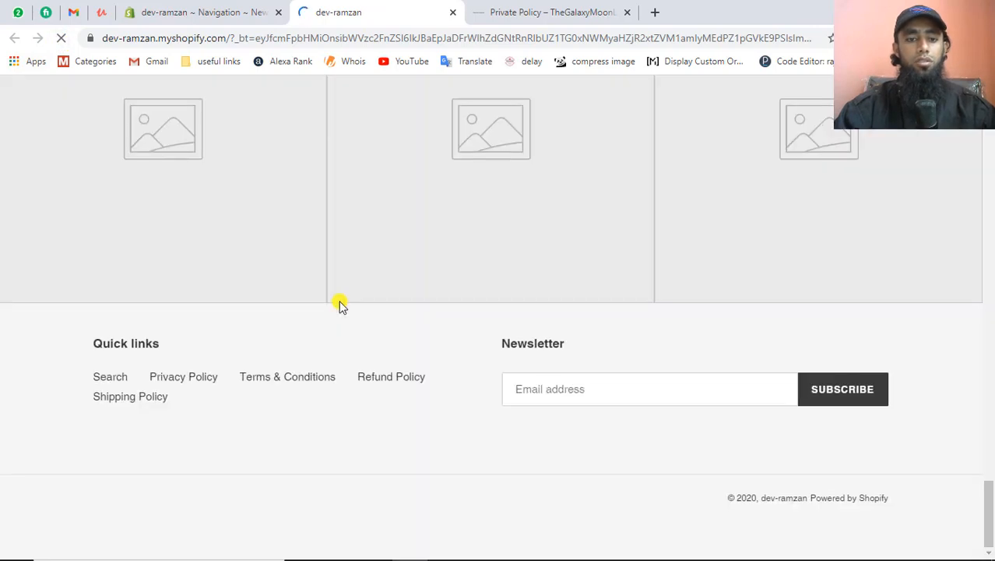
# Open the Privacy Policy from the storefront's Quick links and read through the page down to its footer
pyautogui.click(194, 379)
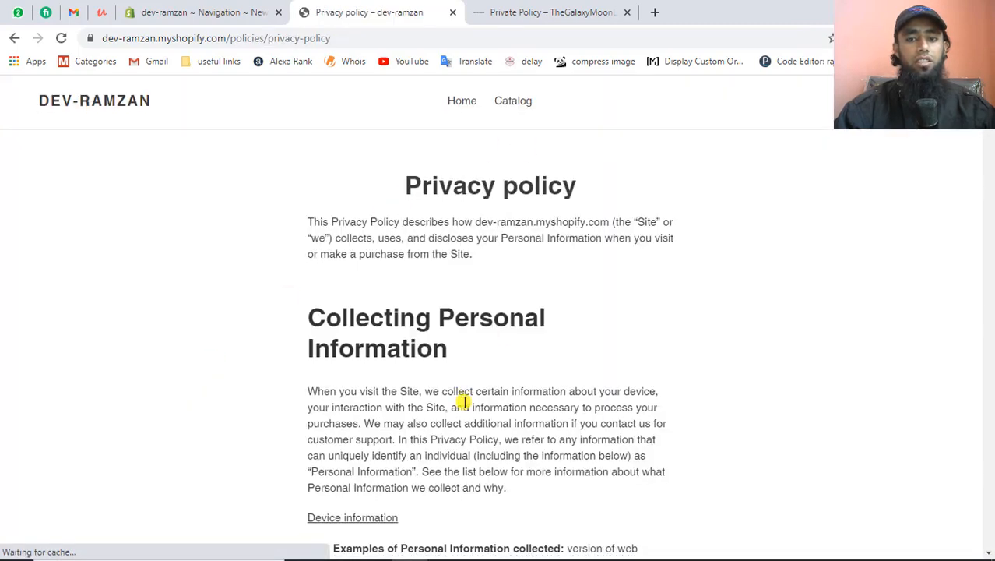
pyautogui.scroll(-4, 464, 402)
pyautogui.scroll(-10, 464, 402)
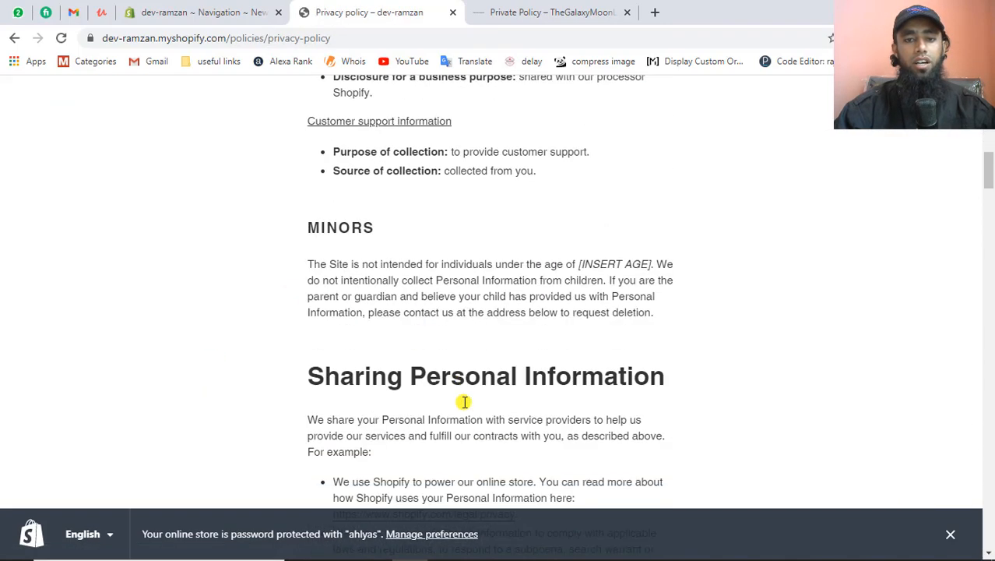
pyautogui.scroll(-3, 464, 402)
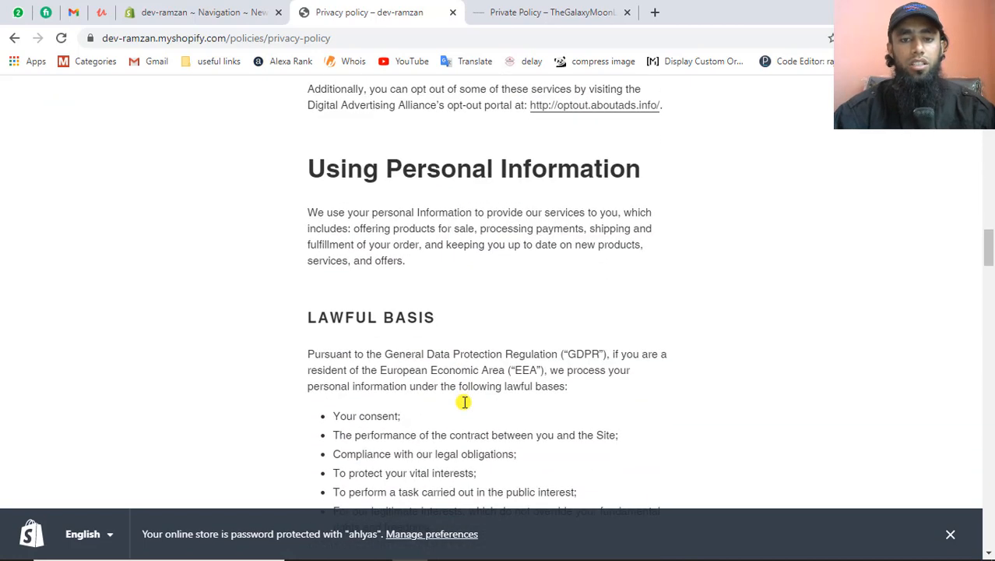
pyautogui.scroll(3, 464, 401)
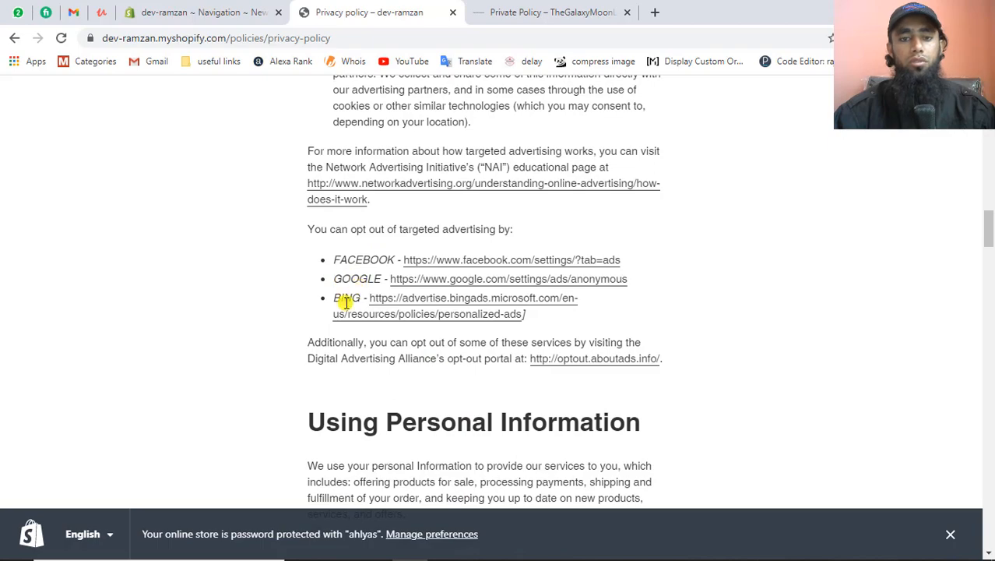
pyautogui.scroll(-6, 346, 303)
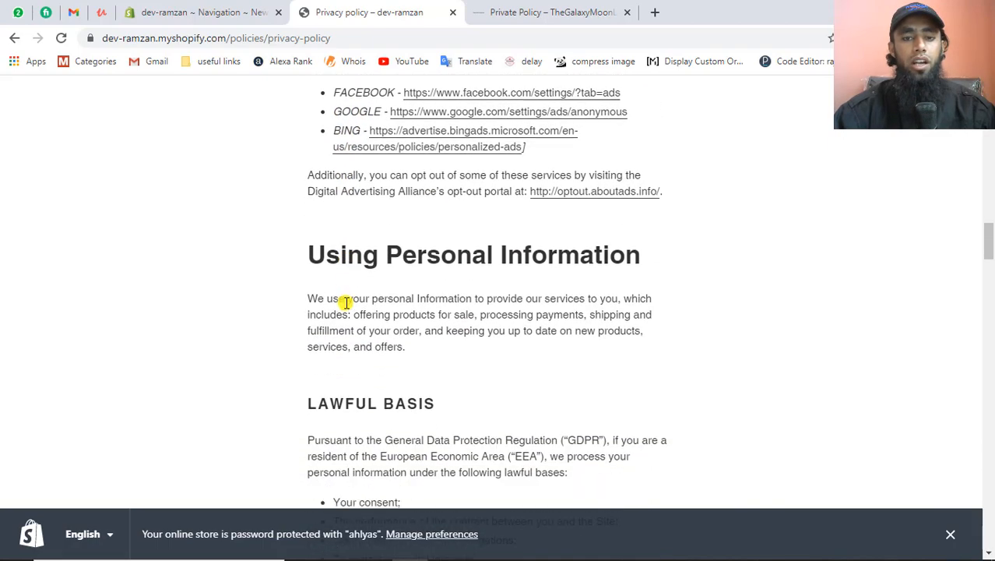
pyautogui.scroll(-20, 346, 303)
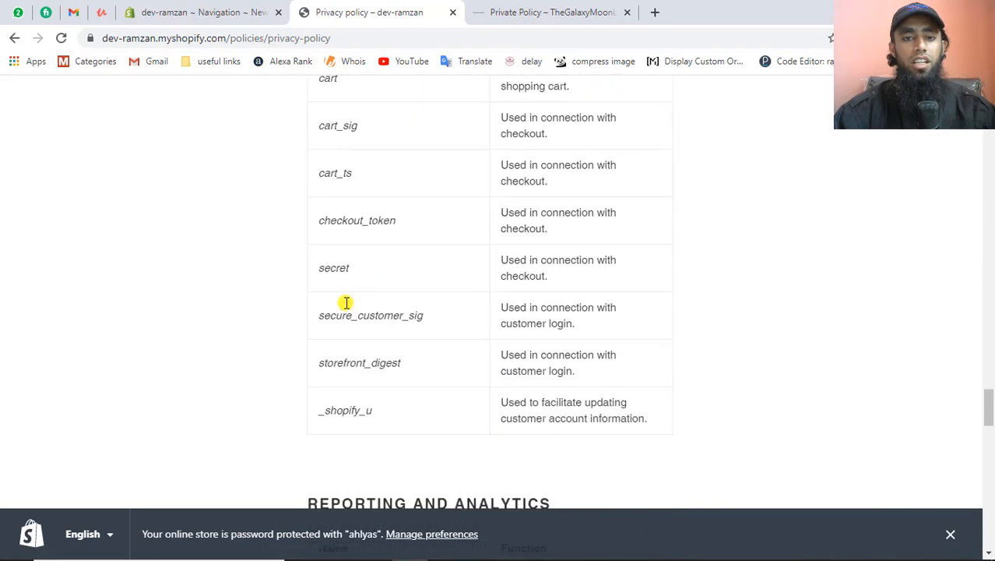
pyautogui.scroll(-4, 346, 303)
pyautogui.press('Home')
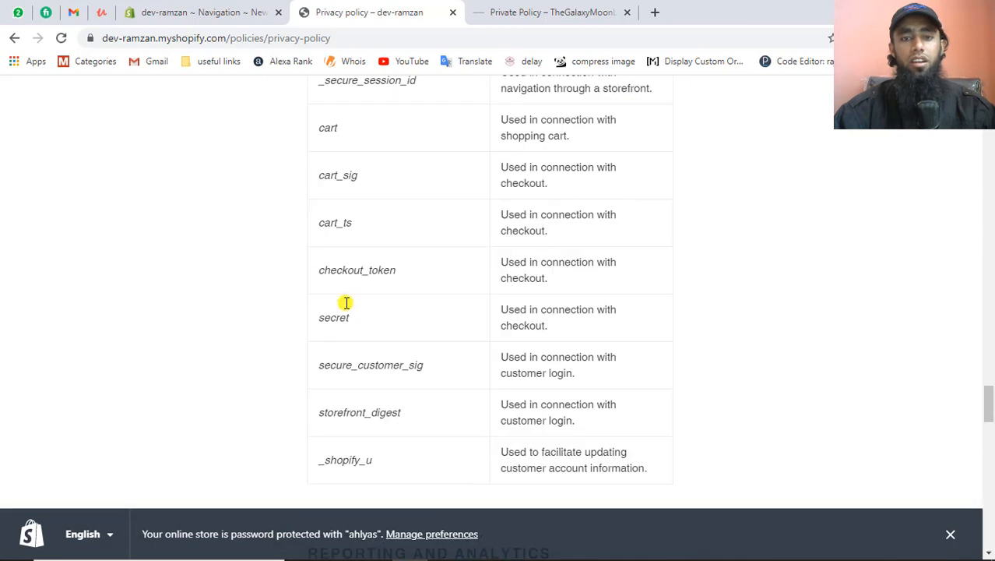
pyautogui.press('End')
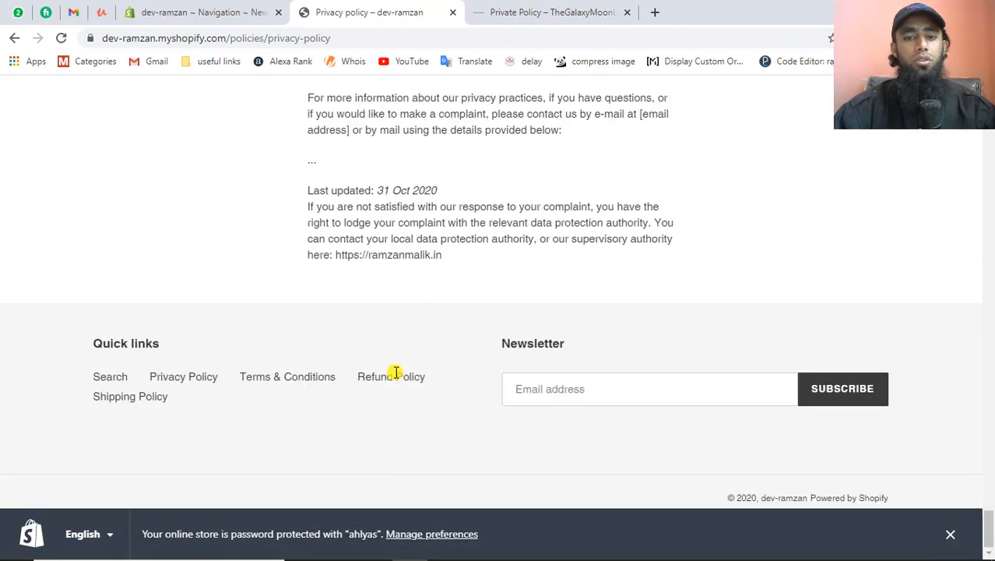
pyautogui.press('Home')
# Check the footer menu in the store admin, and open the storefront's Terms & Conditions page to review it to the end
pyautogui.click(234, 7)
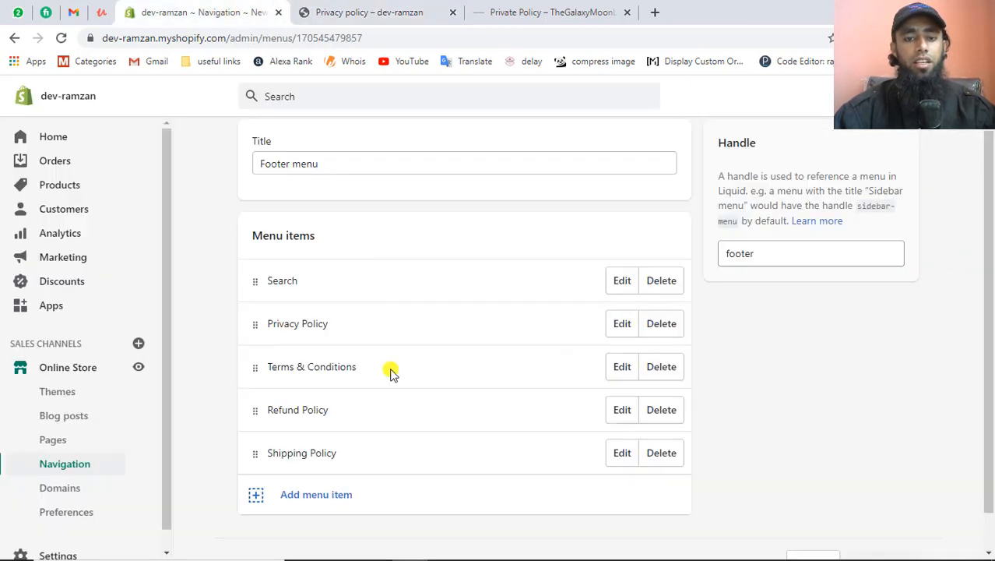
pyautogui.click(372, 9)
pyautogui.press('End')
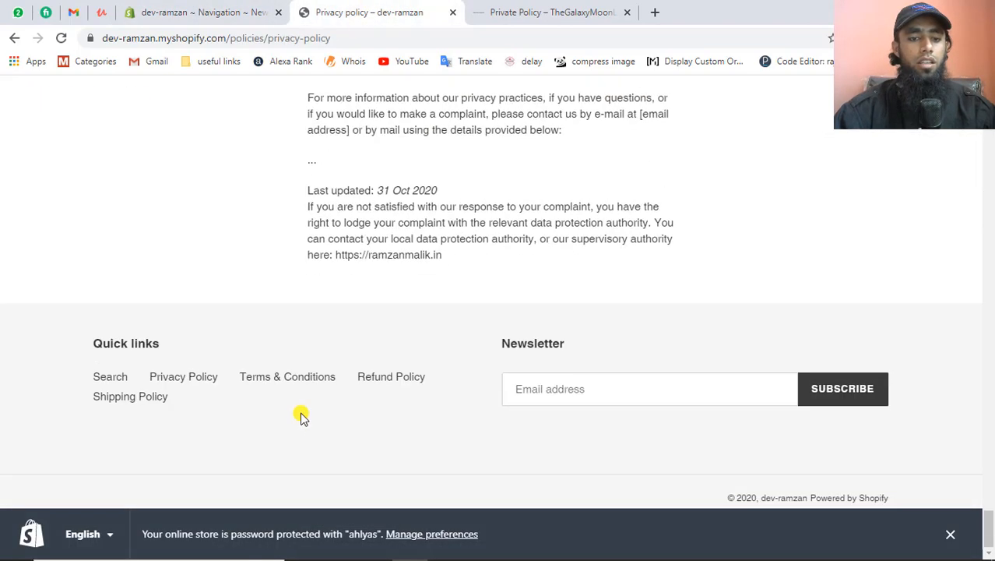
pyautogui.click(311, 382)
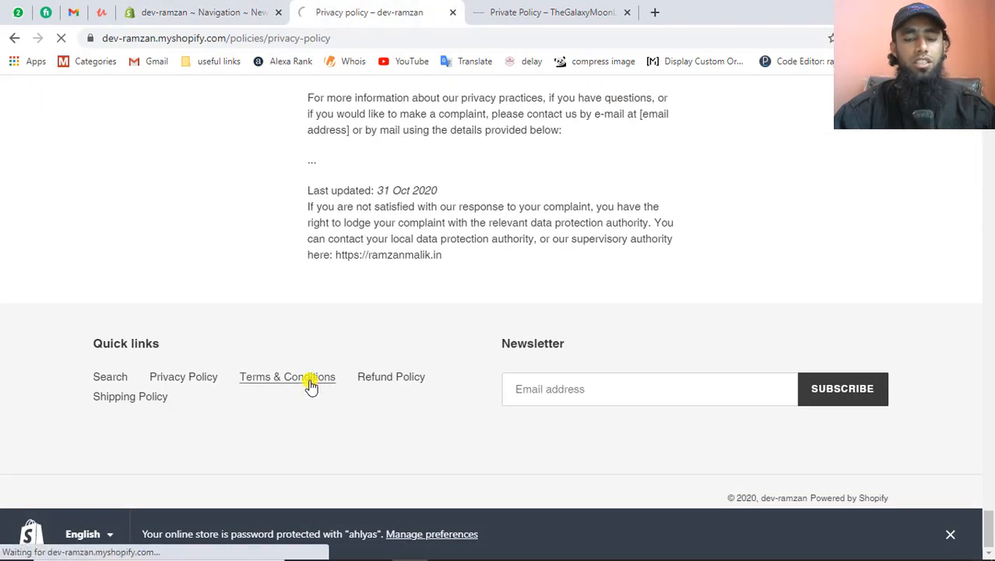
pyautogui.scroll(-20, 502, 335)
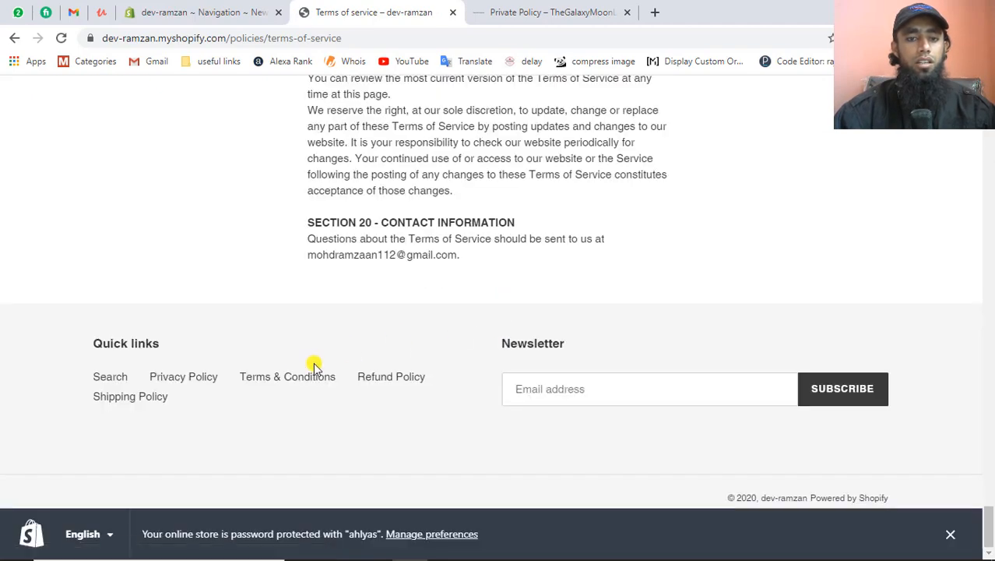
# Open the Refund Policy and Shipping Policy pages from the storefront's Quick links and check their text
pyautogui.click(398, 378)
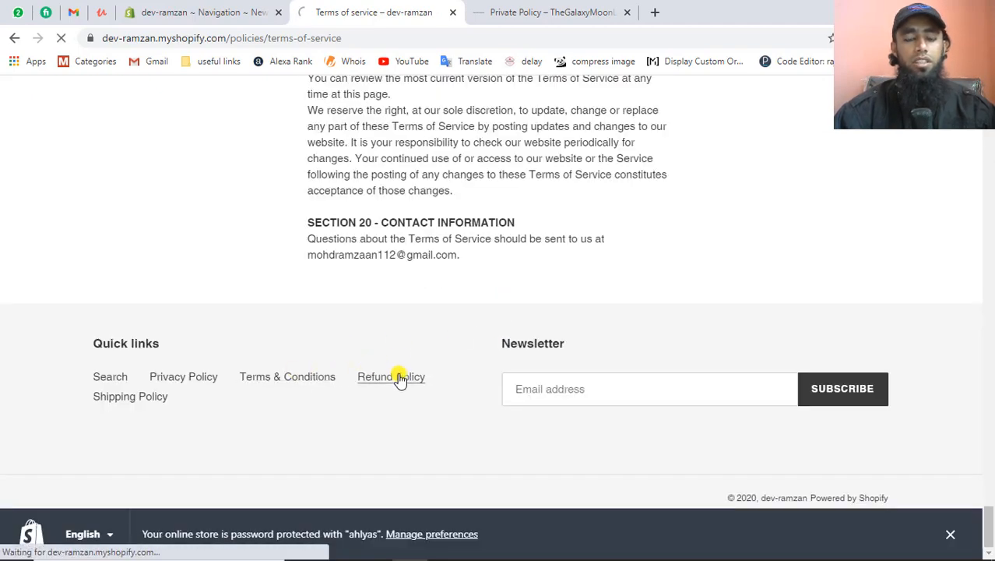
pyautogui.scroll(-10, 399, 378)
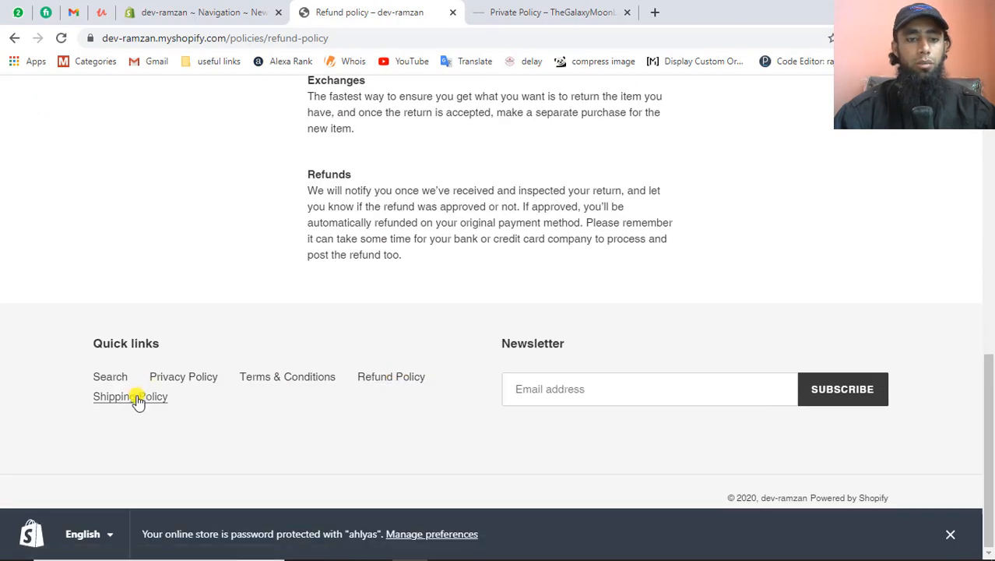
pyautogui.click(138, 400)
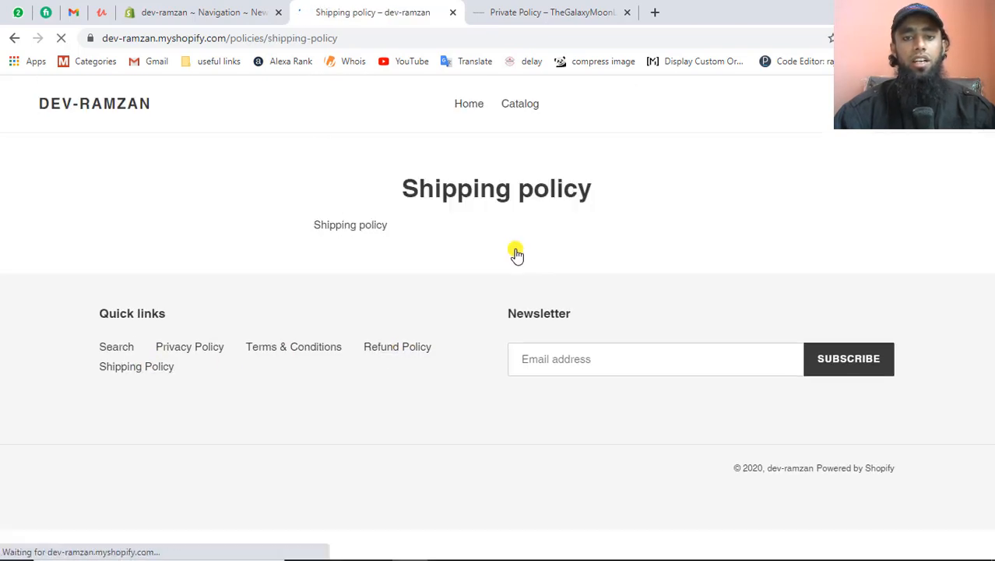
pyautogui.moveTo(312, 225); pyautogui.dragTo(395, 229)
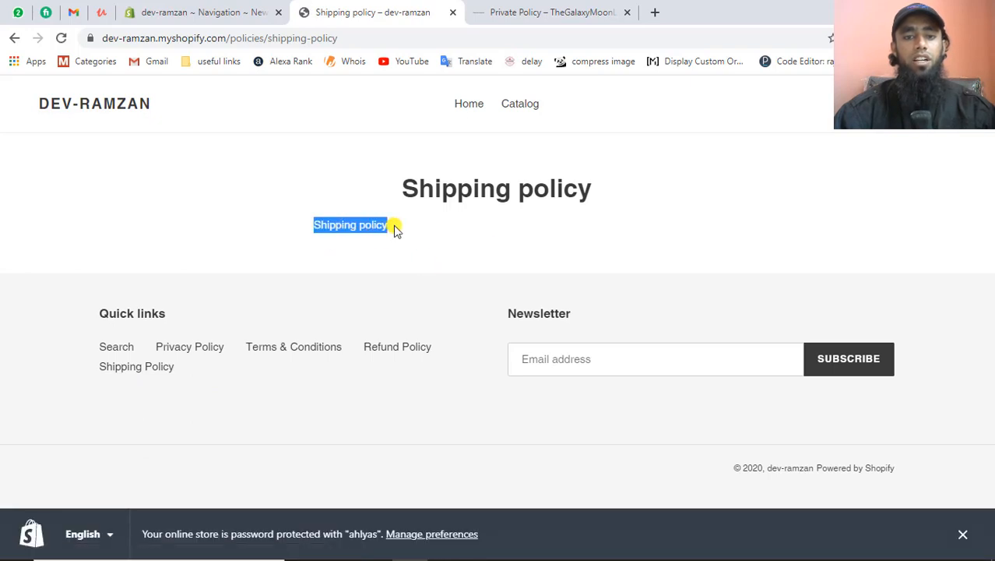
pyautogui.click(395, 228)
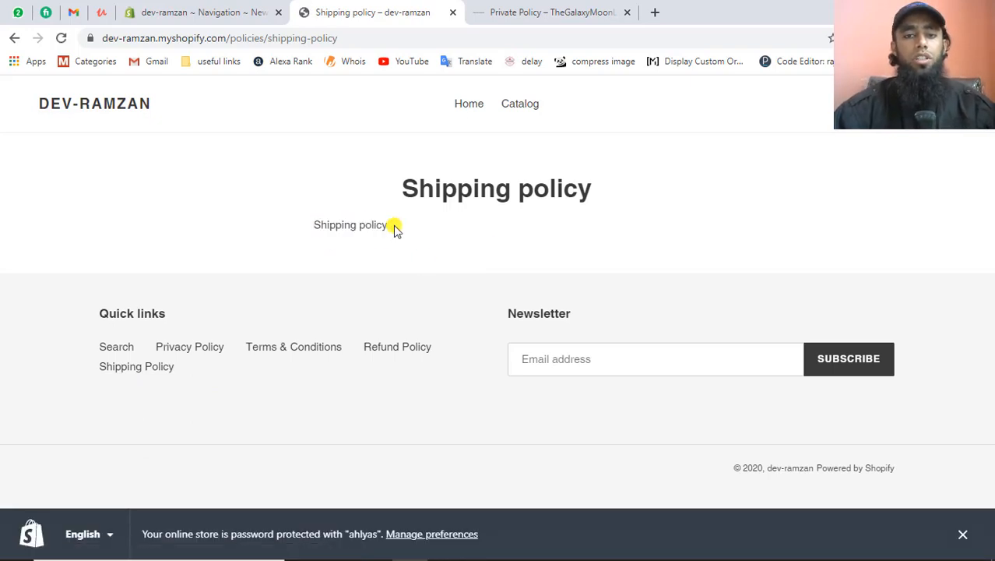